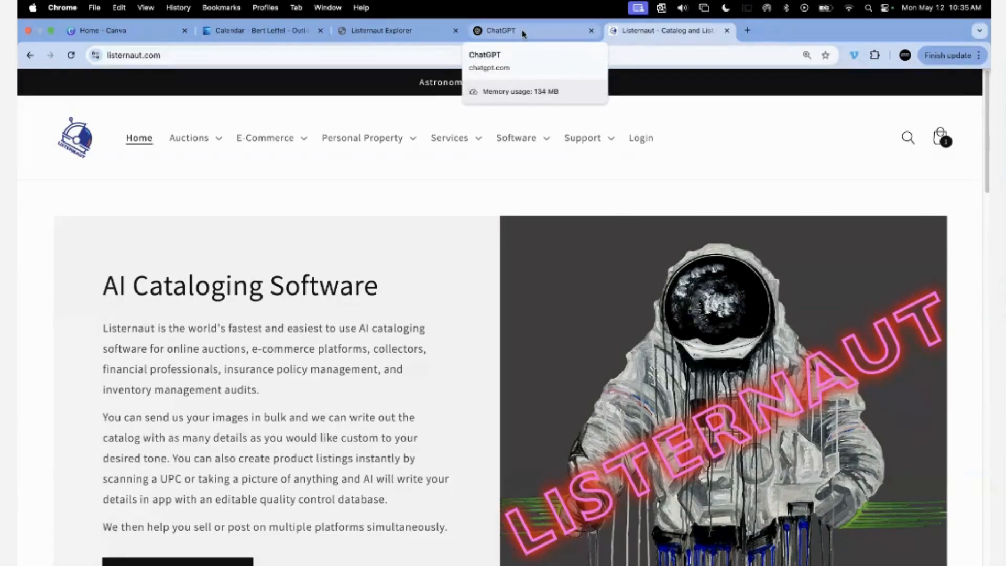
Switch from the Listernaut site to the ChatGPT browser tab.
click(523, 32)
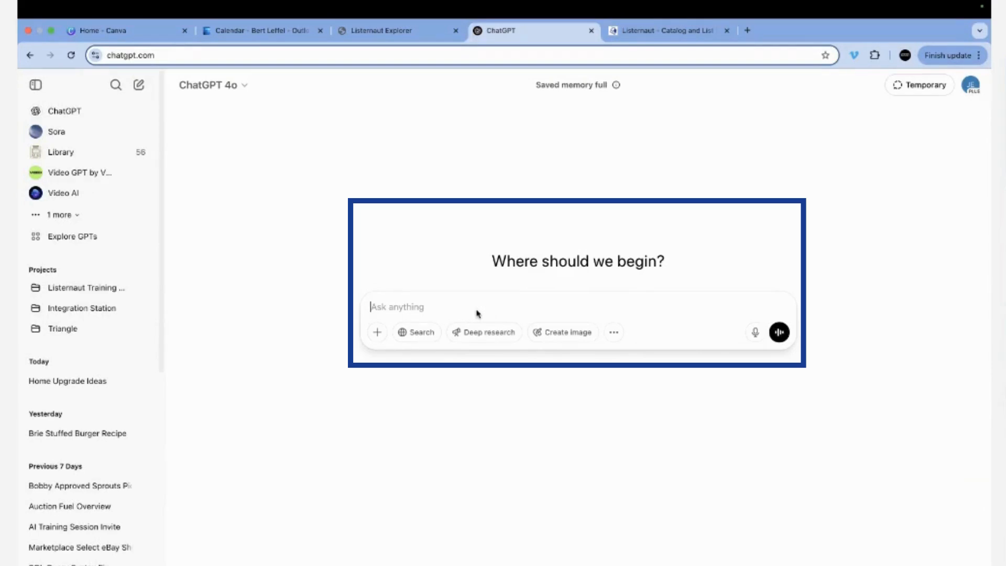
Ask ChatGPT for a prompt describing auction item photos, with an item-type title under 50 characters.
text(creta)
text(e aprompt to)
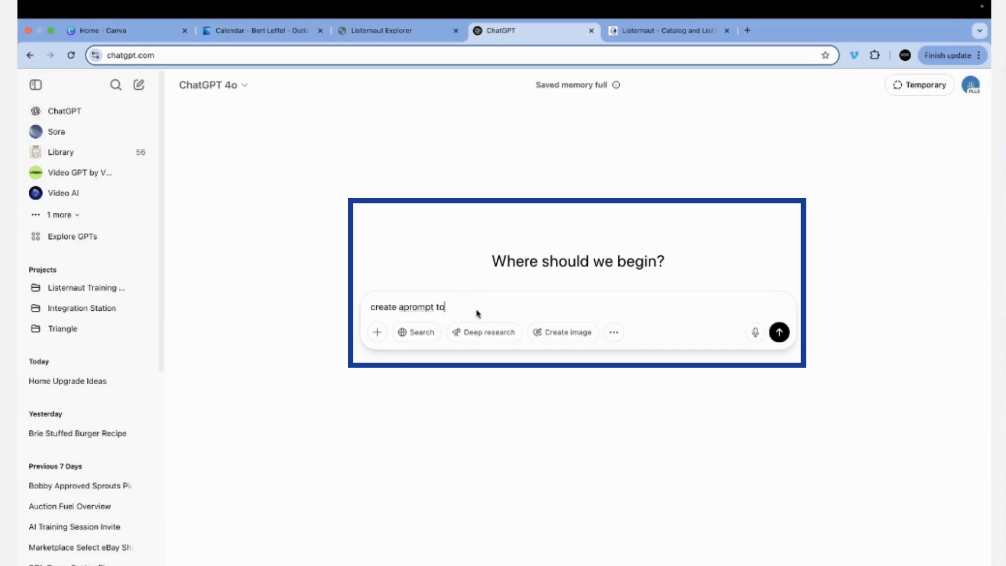
text( describe photos of retail products for sale in auction)
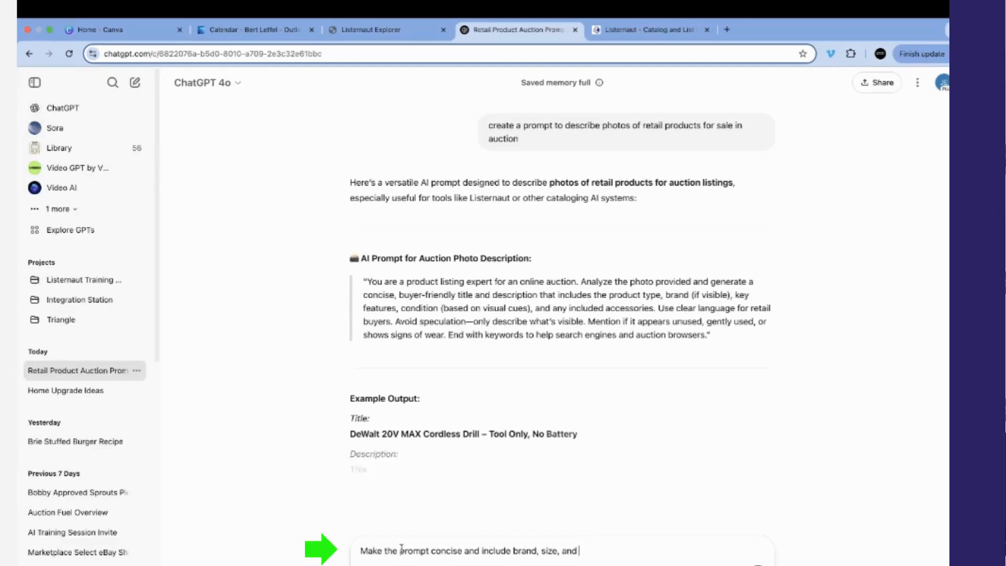
text(item t)
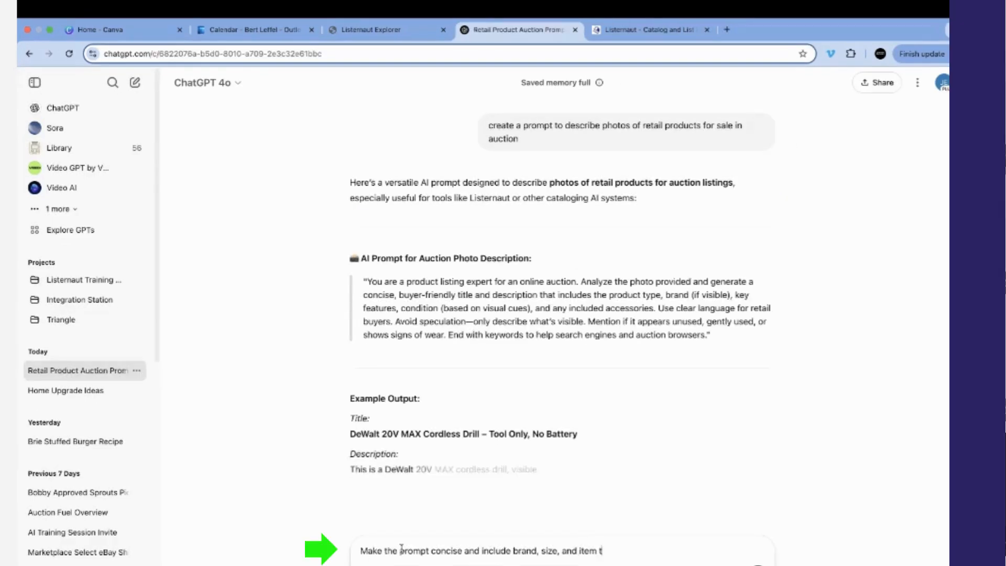
text(ype)
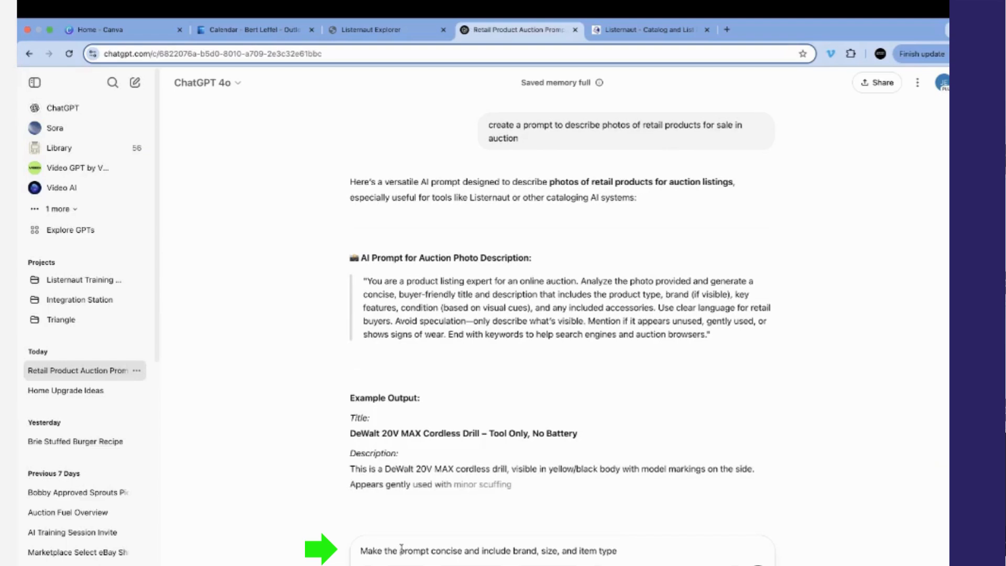
text( as a title)
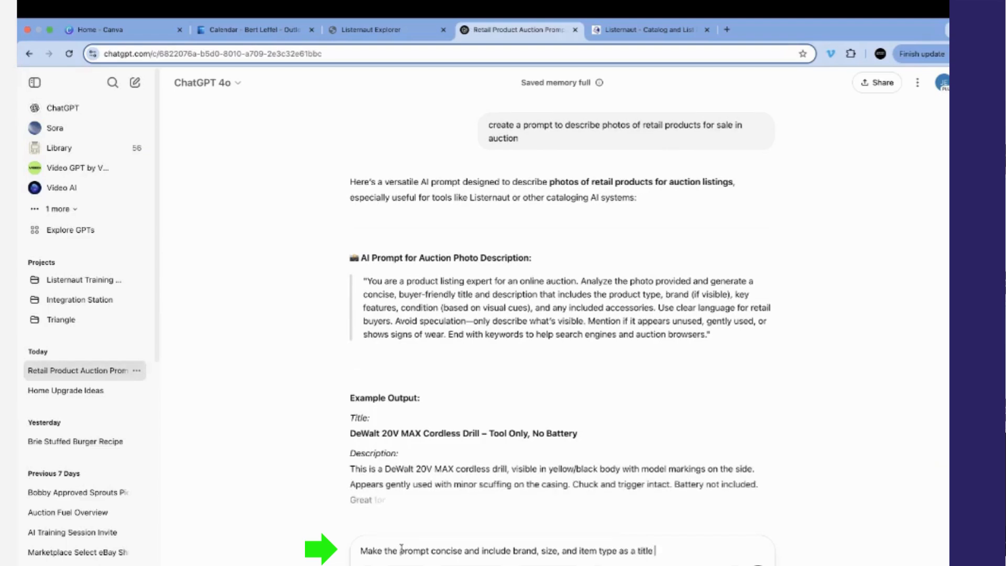
text( under )
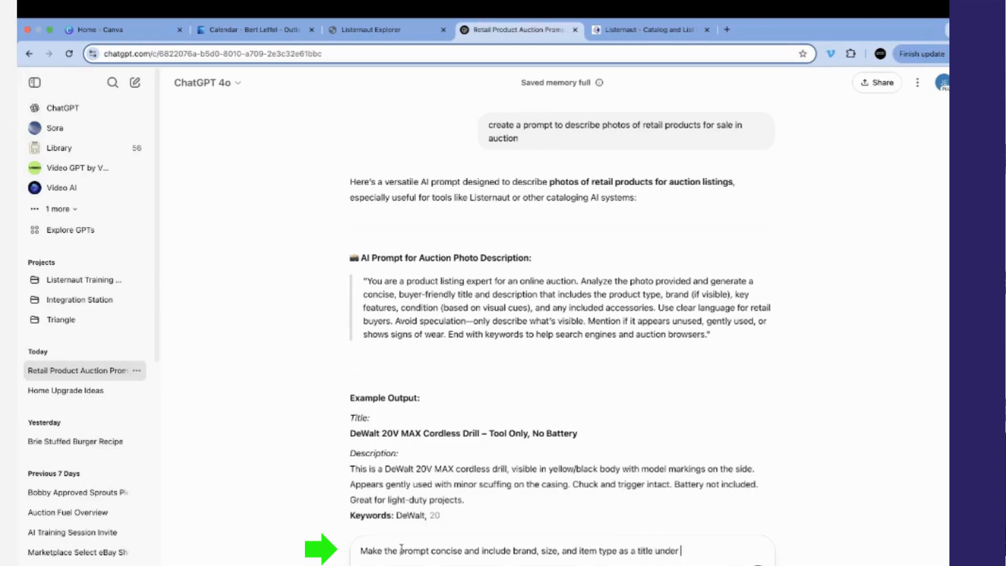
text(50 characters)
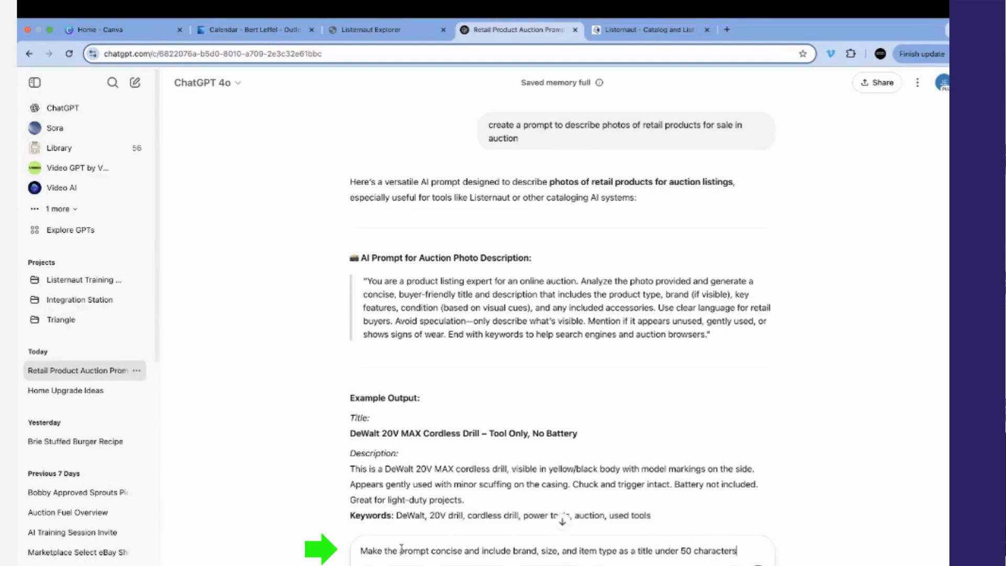
Send the concise-title request and select the returned auction prompt text.
key(Return)
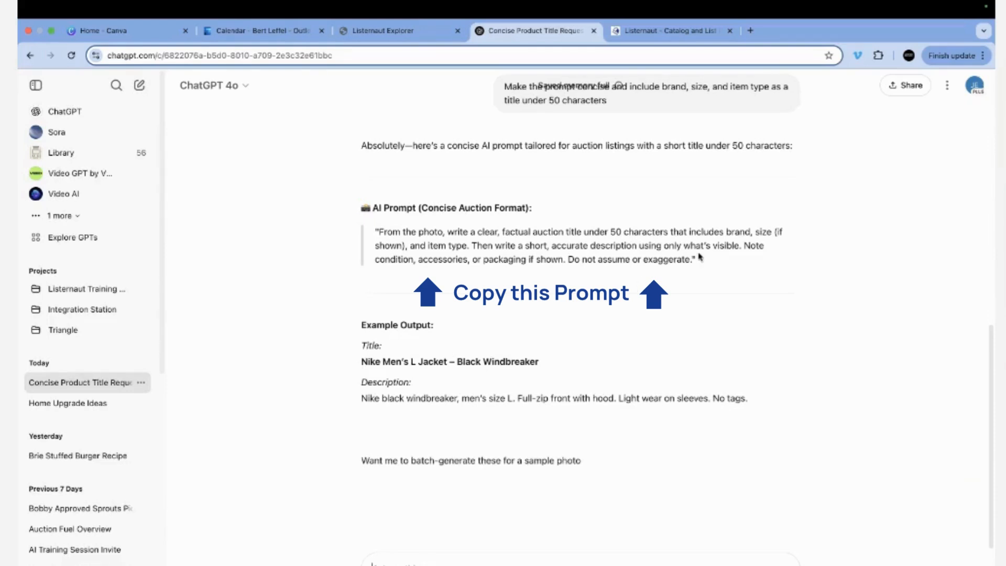
drag(692, 260, 381, 231)
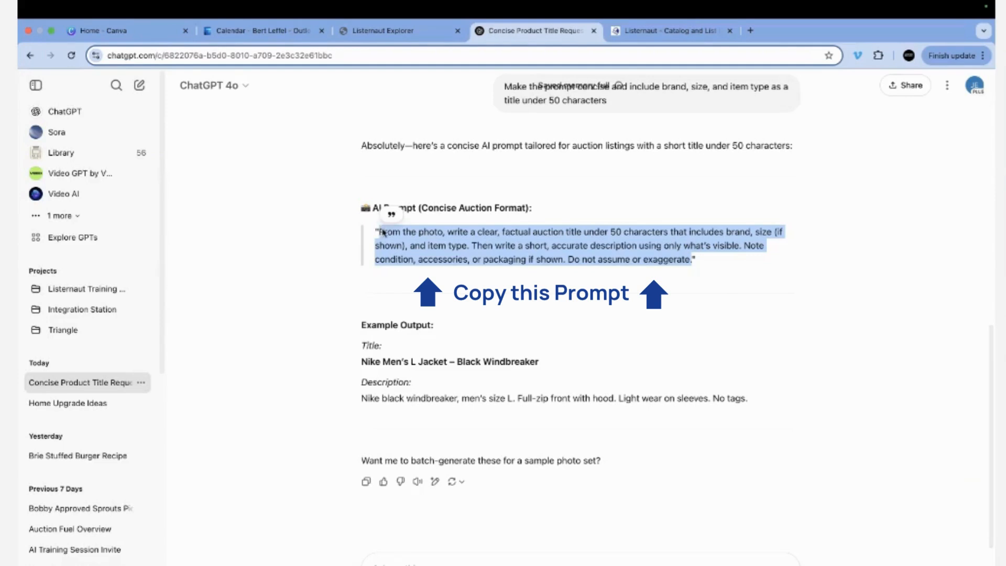
In Listernaut's AI Tone page, add Title Tone 'DEMO' containing the copied ChatGPT prompt.
click(442, 36)
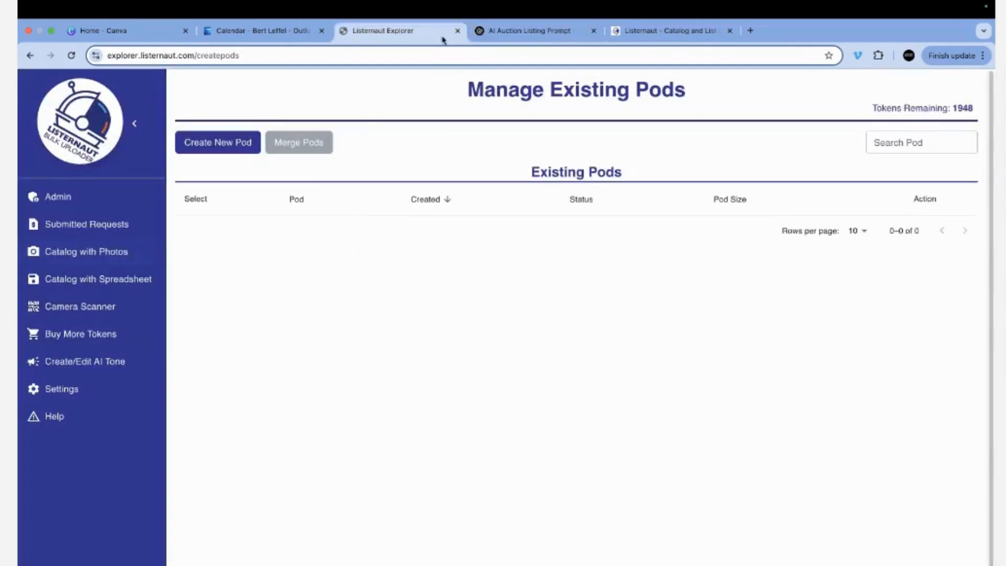
click(85, 363)
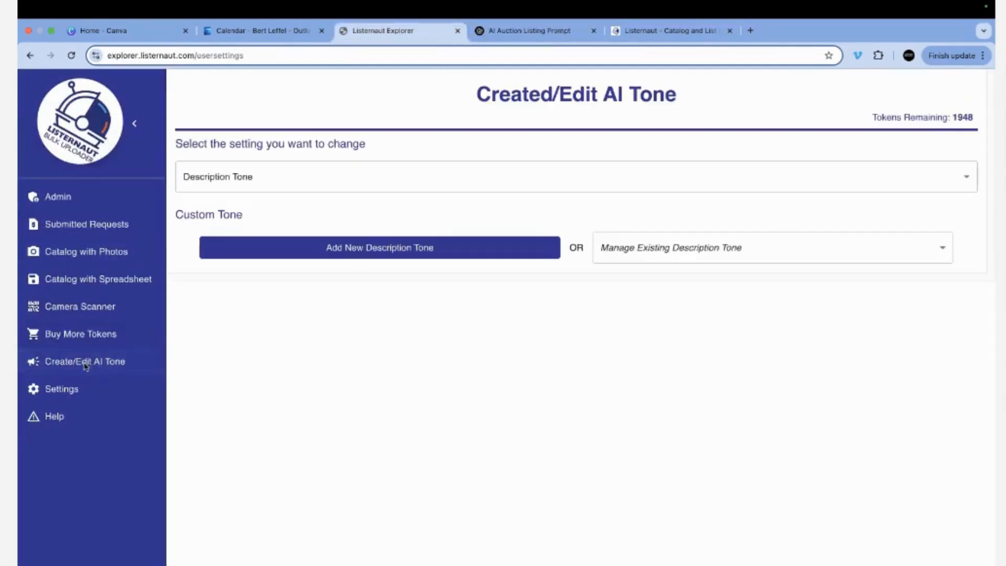
click(322, 182)
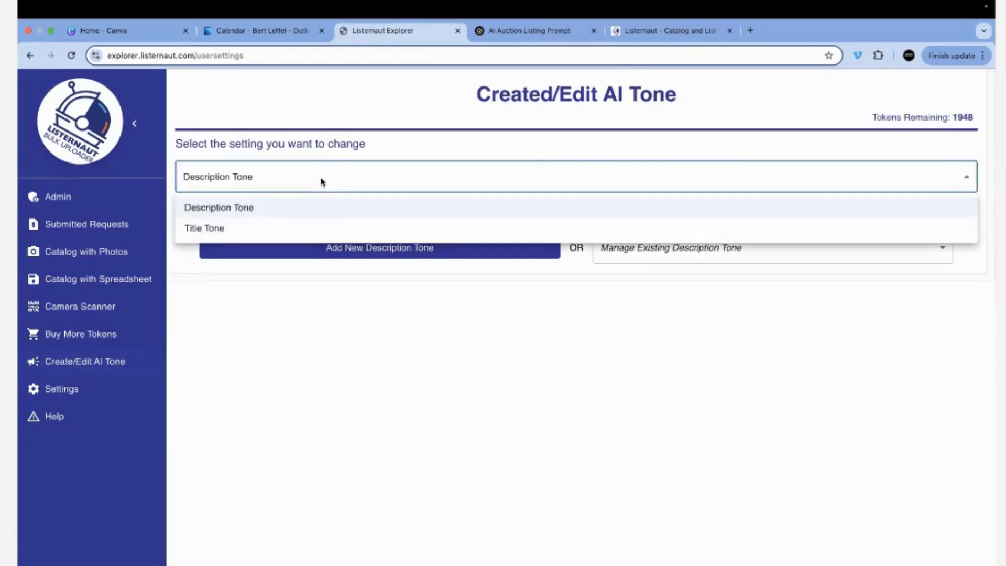
click(250, 229)
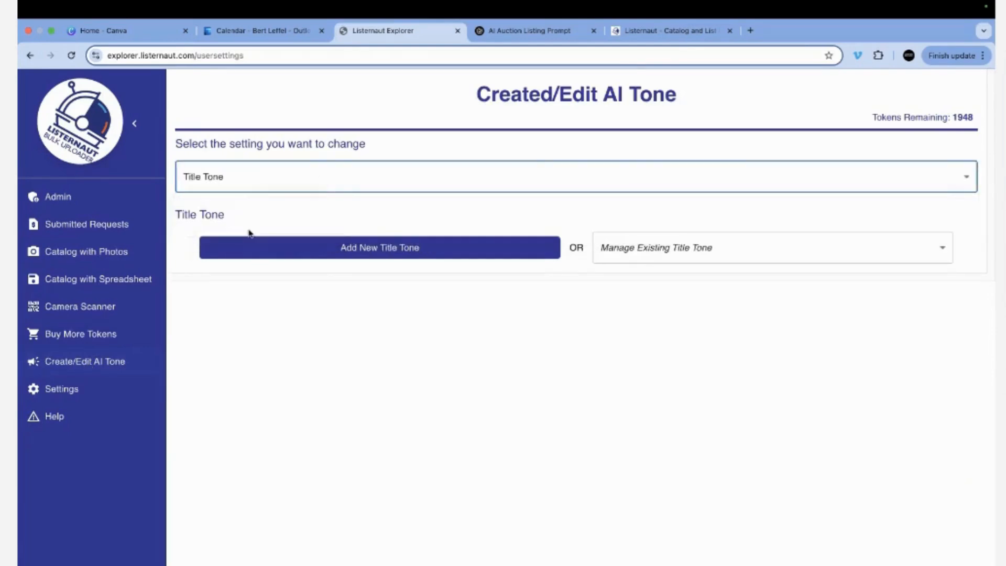
click(431, 255)
text(D)
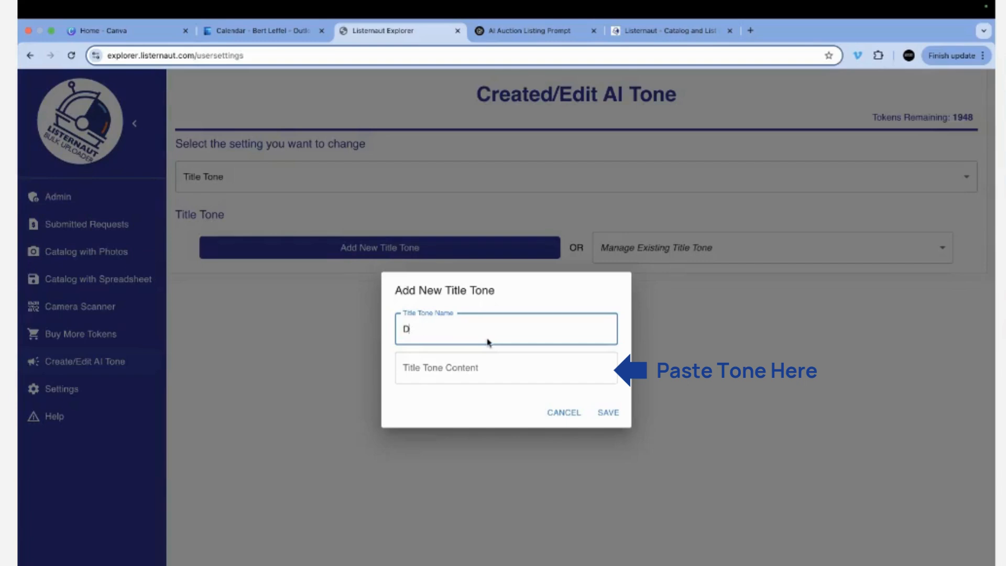
text(EMO)
click(500, 373)
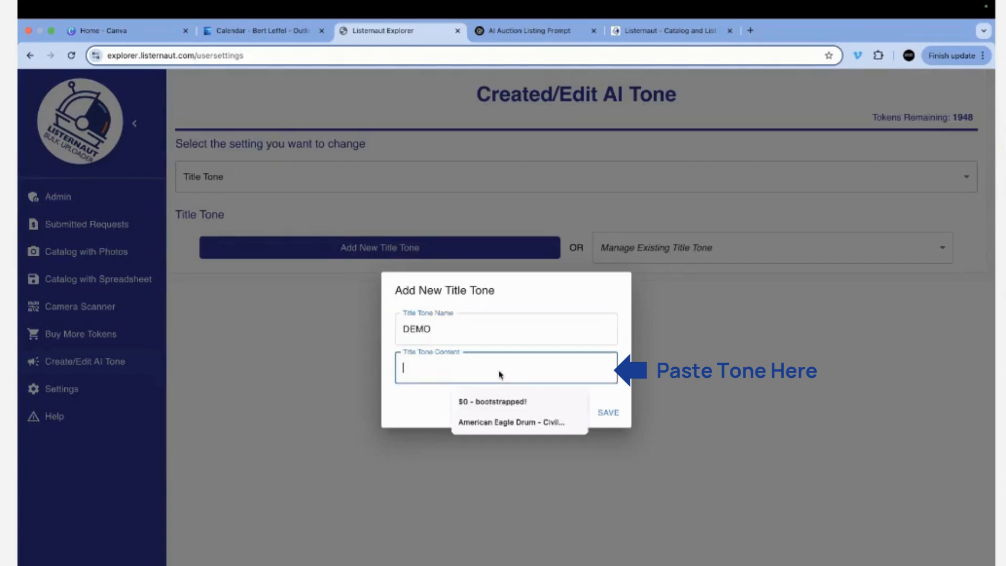
key(super+v)
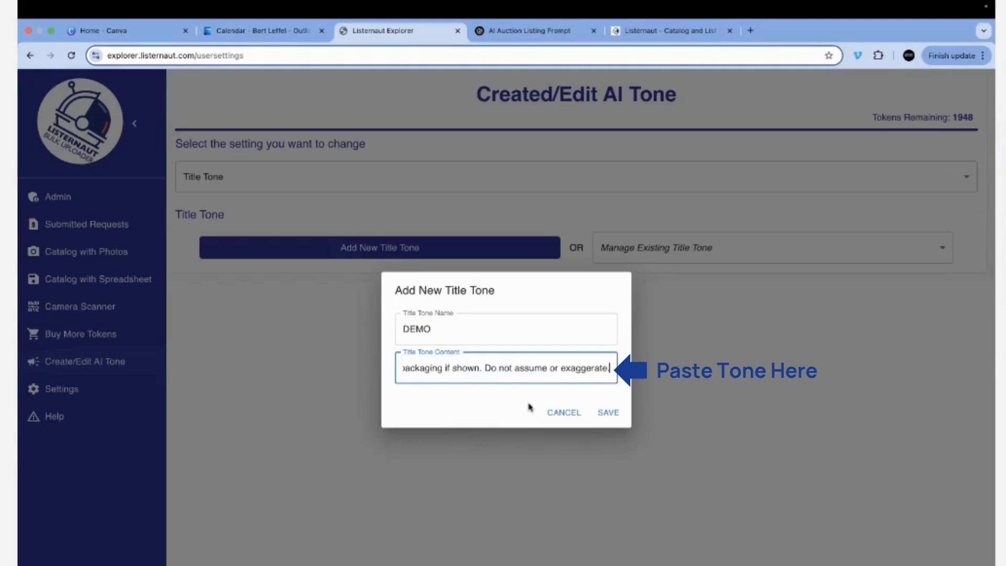
click(611, 414)
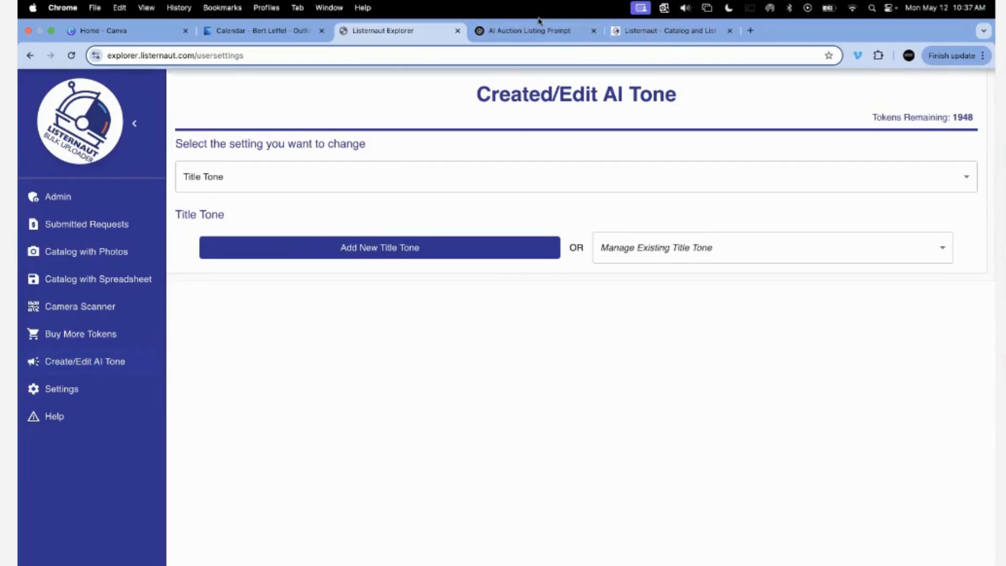
Request a description prompt with brand, size, weight, color, condition and item type, then select the reply.
click(508, 30)
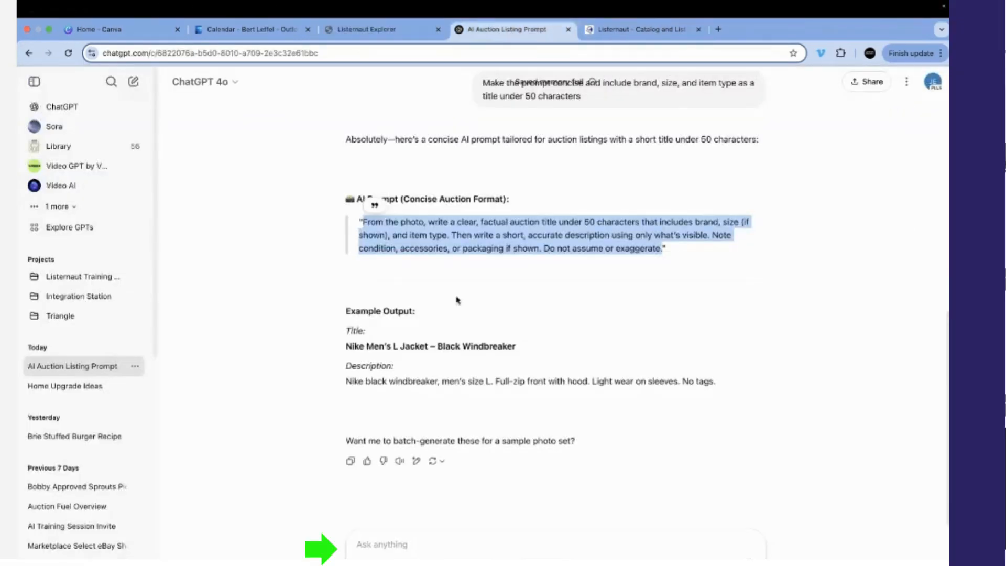
click(429, 543)
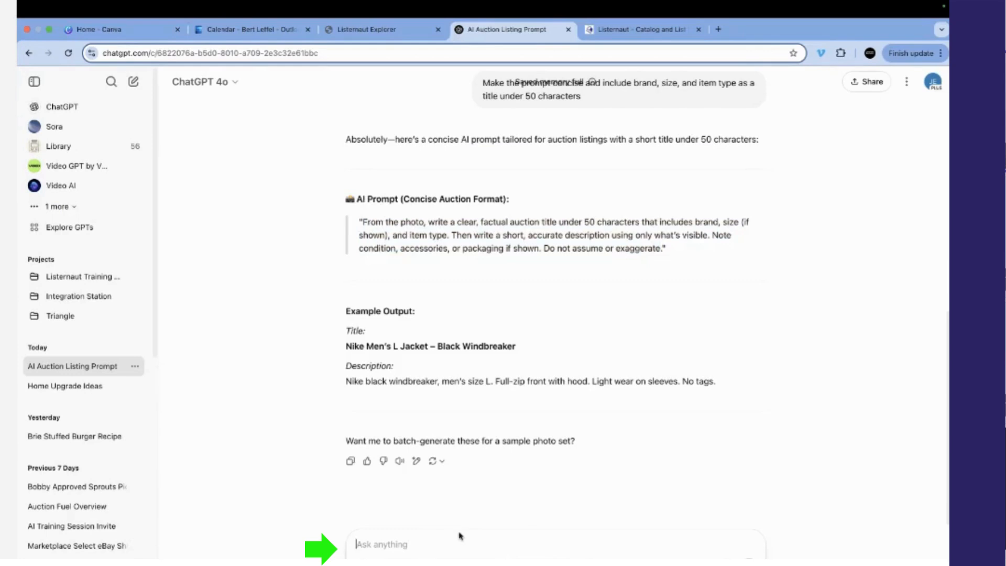
text(Now create a c)
text(escription of the same products )
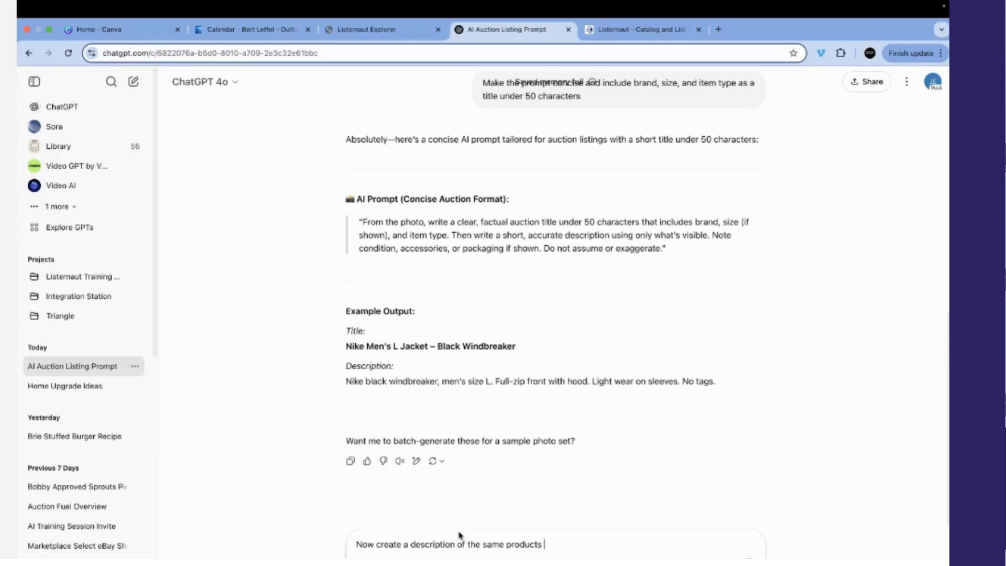
text(to include brand, size, weight)
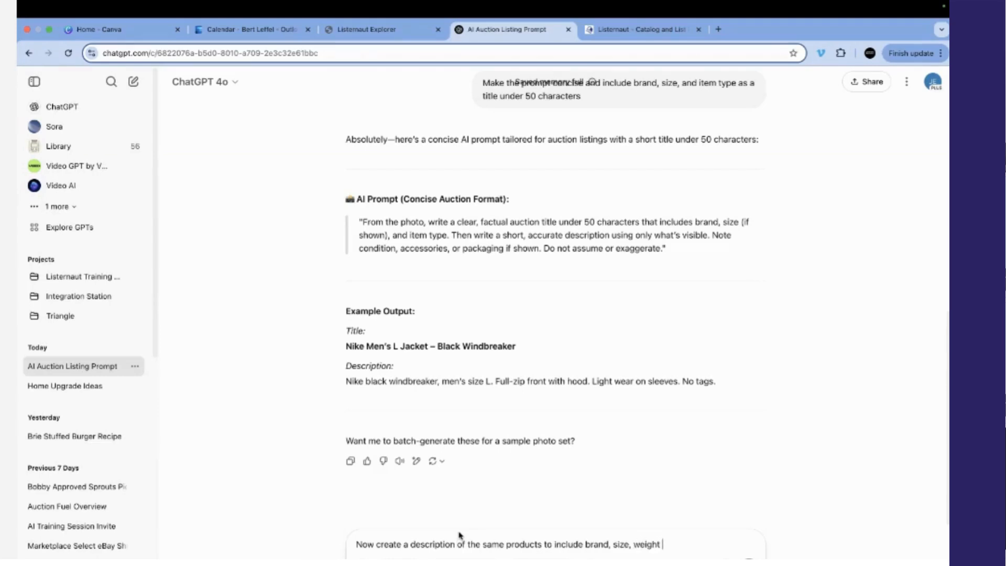
text(, color, condition, and a short)
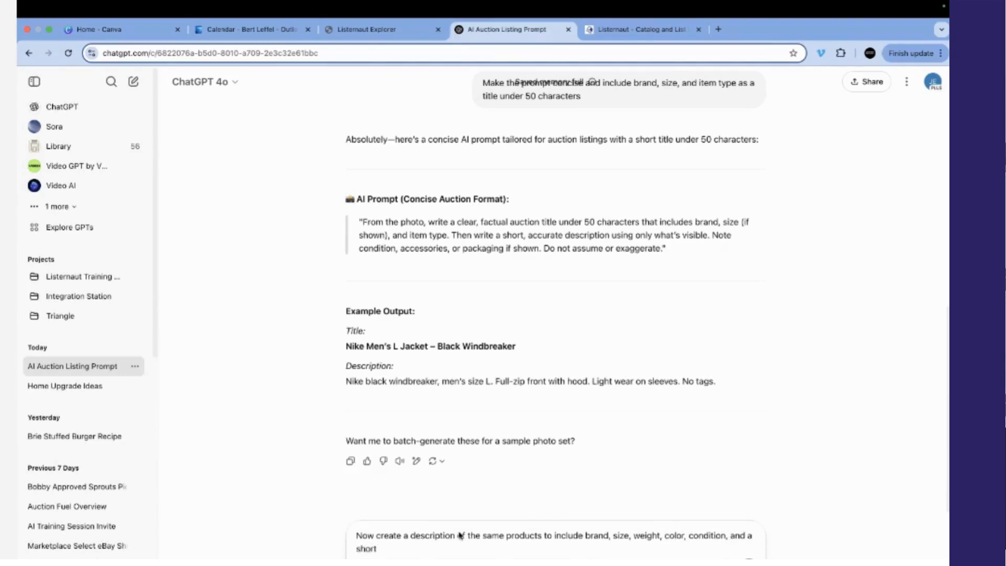
text( sales sentence.)
click(725, 534)
text(item type)
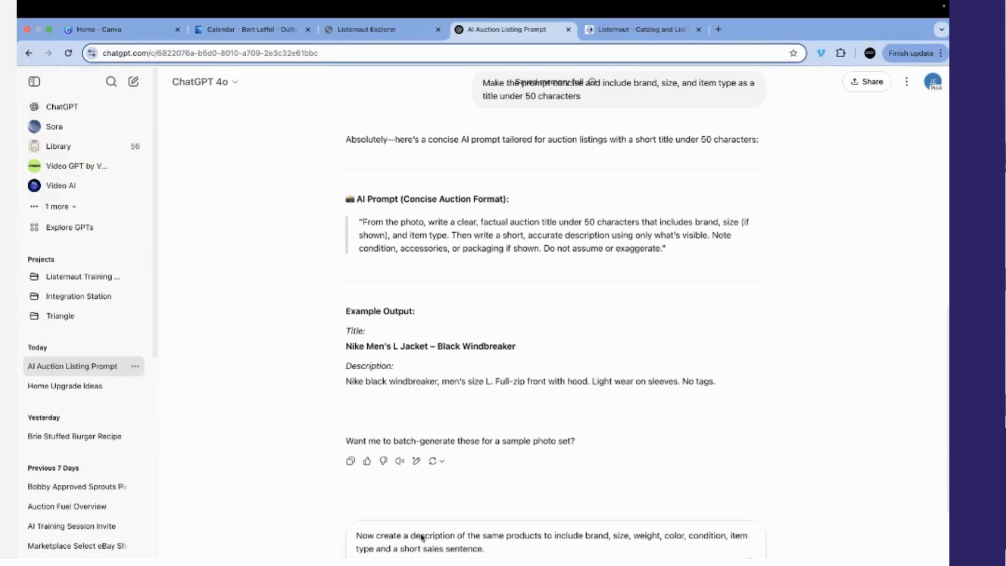
text(,)
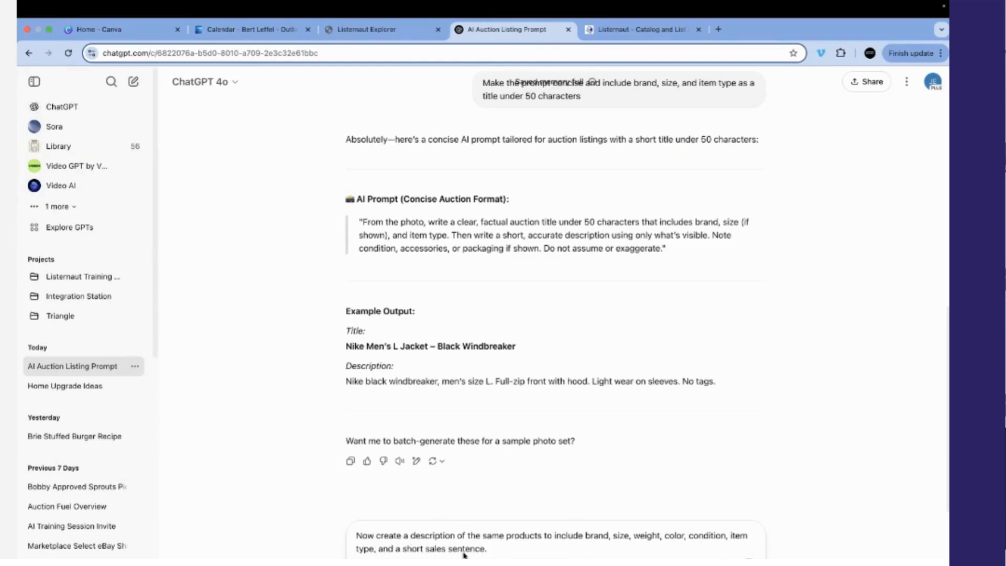
key(BackSpace)
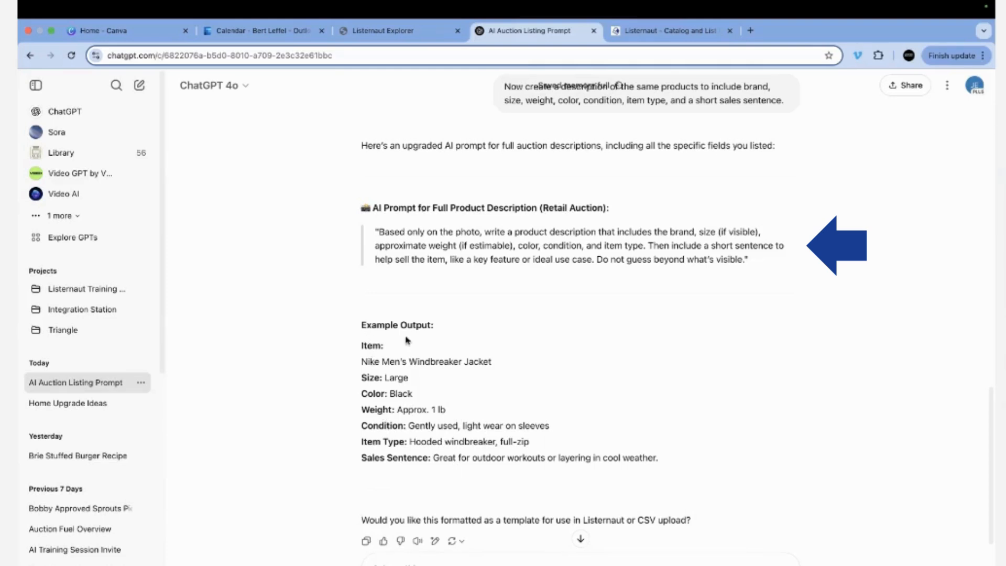
drag(747, 263, 380, 237)
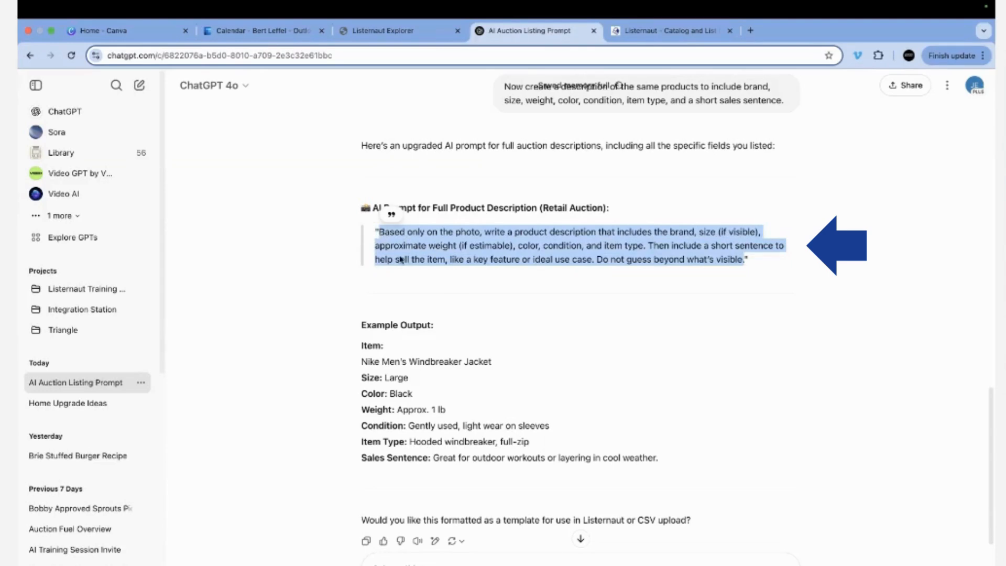
click(444, 32)
Save Description Tone 'DEMOD' with the pasted prompt, then go to Manage Existing Pods.
click(276, 181)
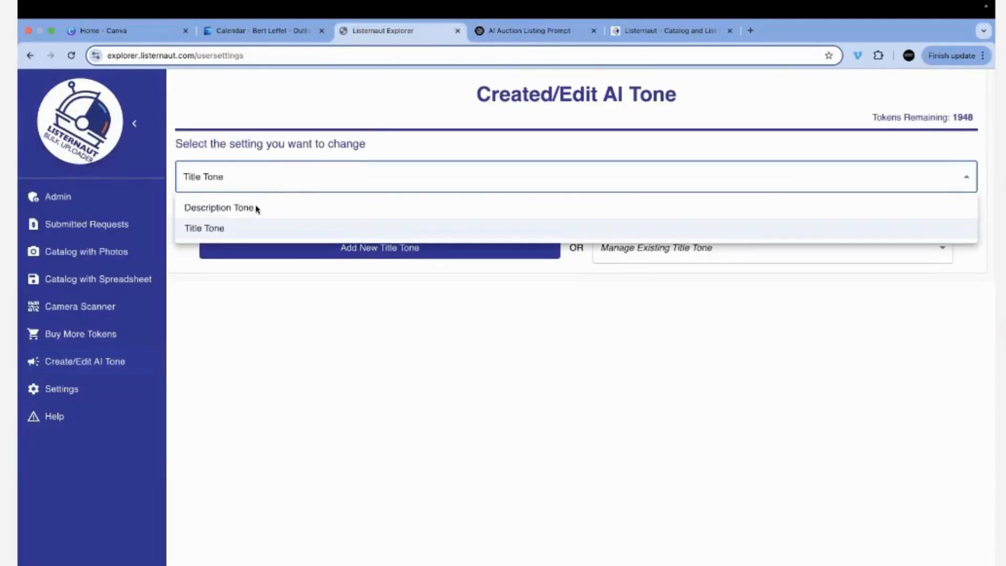
click(256, 207)
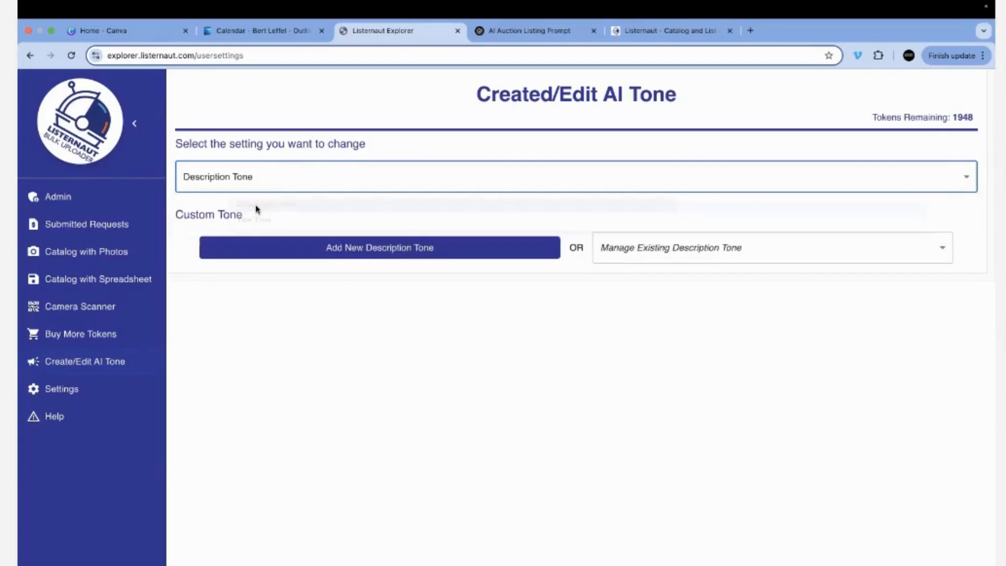
click(404, 254)
text(DEMO)
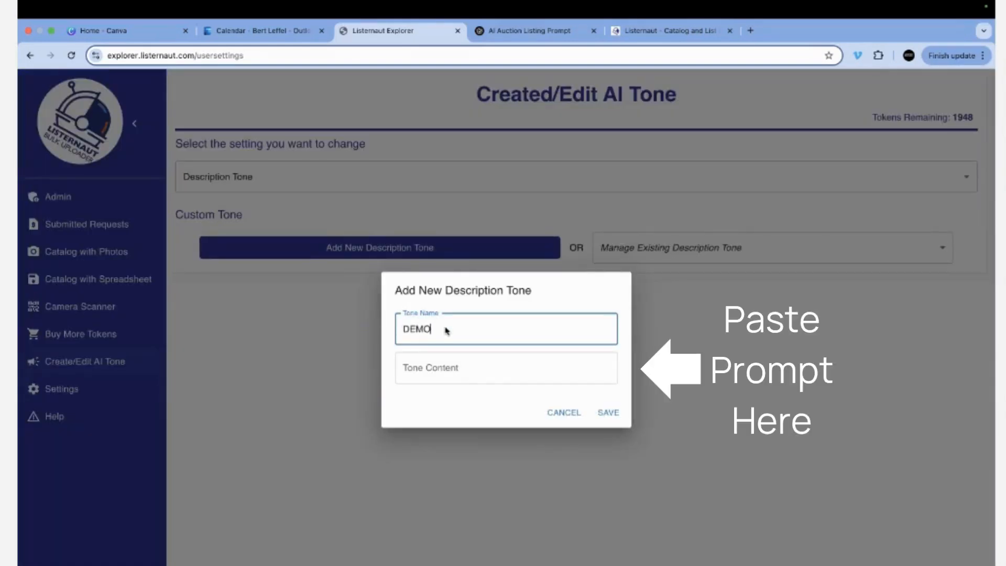
text(D)
click(464, 361)
key(ctrl+v)
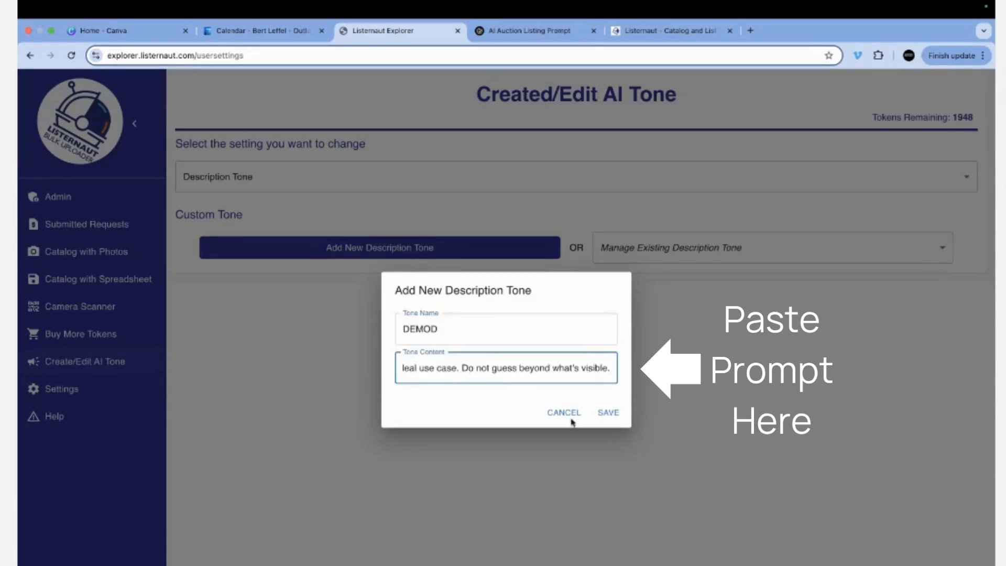
click(610, 414)
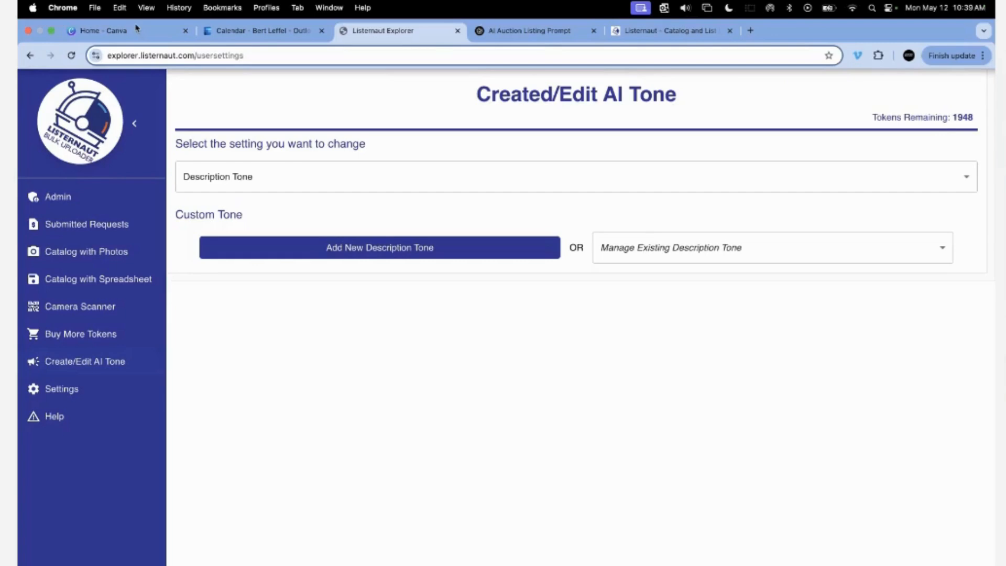
click(82, 252)
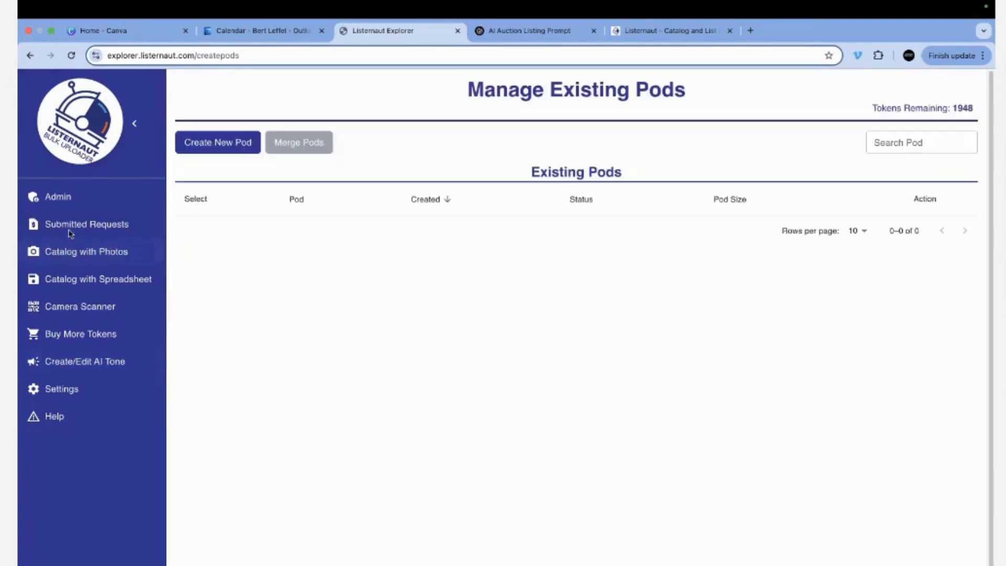
Create a new pod with the Pod Name DEMO.
click(218, 145)
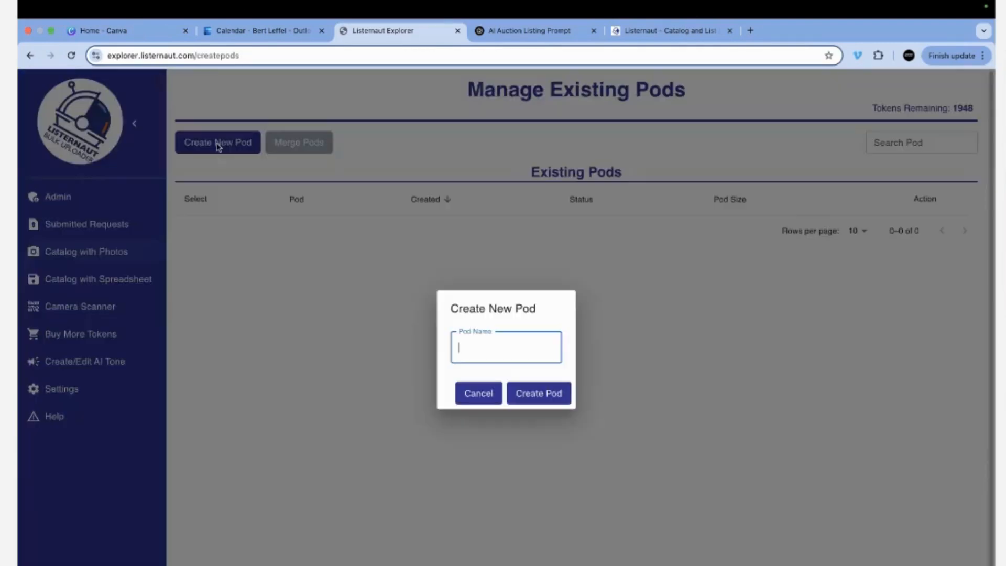
text(DEMO)
click(538, 394)
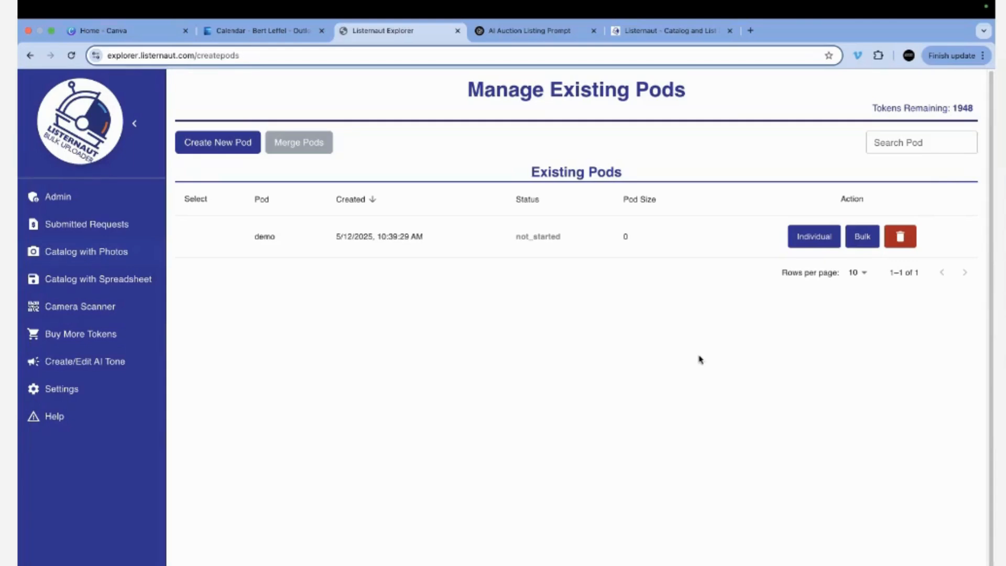
Switch to the phone workspace to photograph and upload six lots into the demo pod.
key(ctrl+Right)
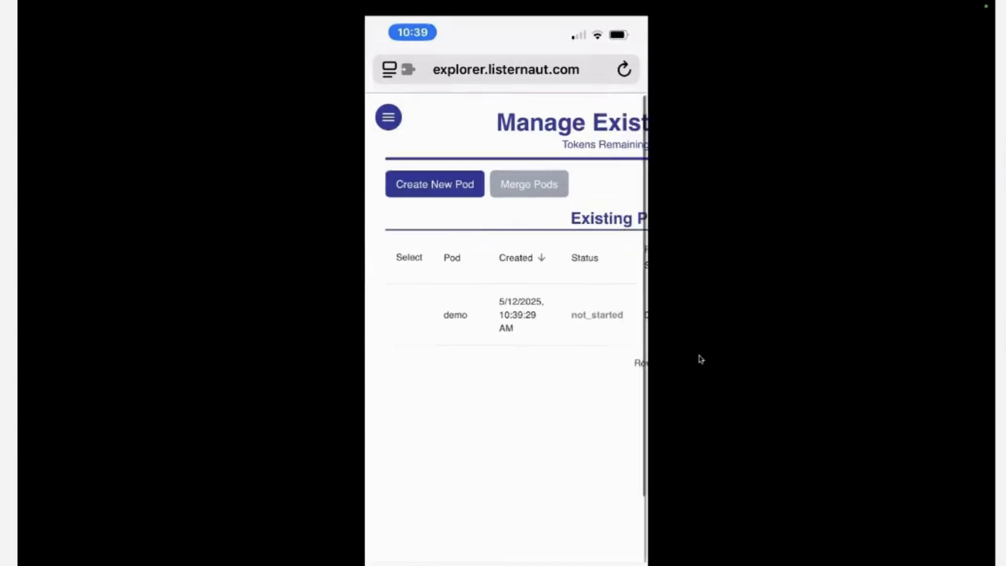
scroll(506, 293, right, 4)
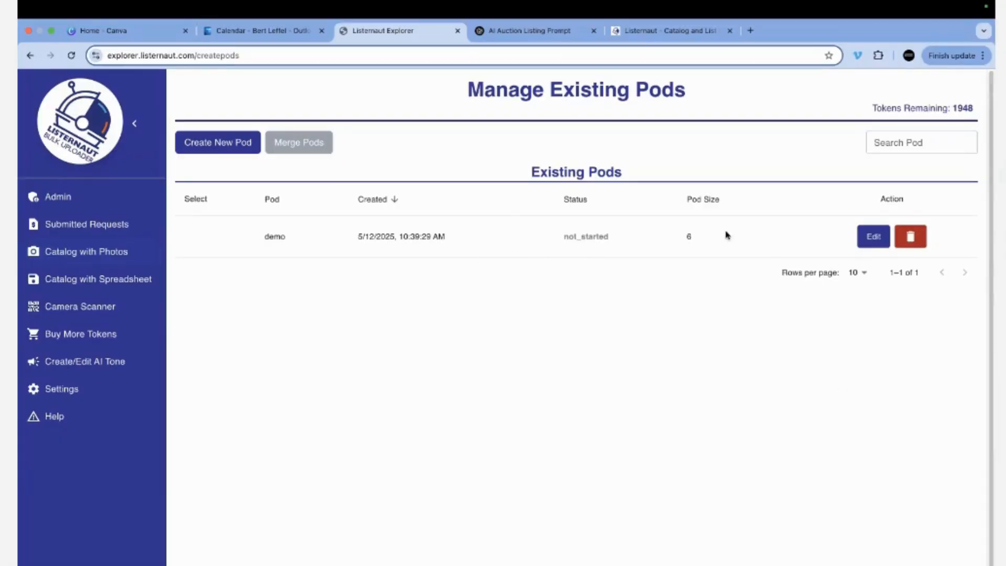
Open the demo pod for editing, close Lot Setup, and review its six lots.
click(872, 238)
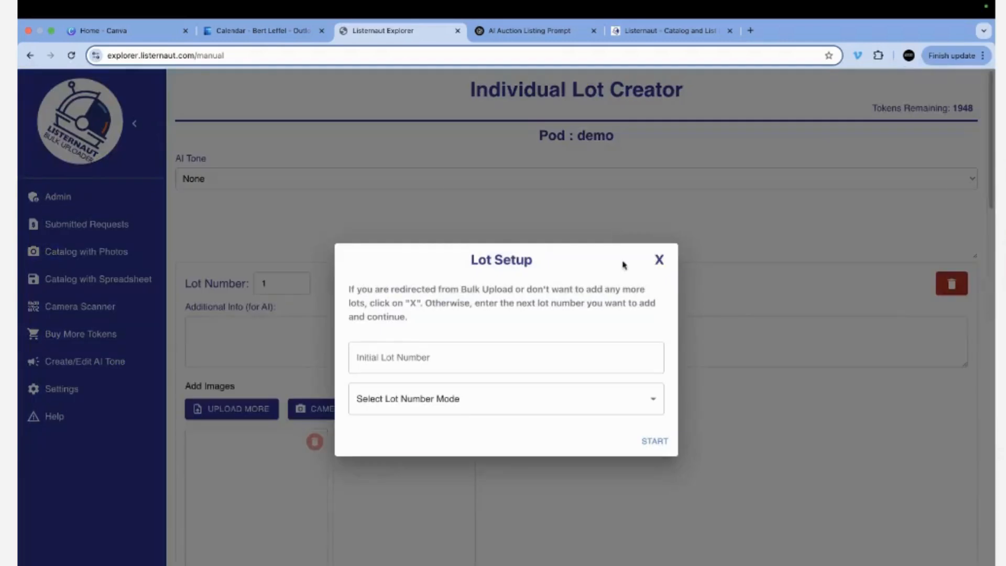
click(659, 260)
scroll(360, 385, down, 1)
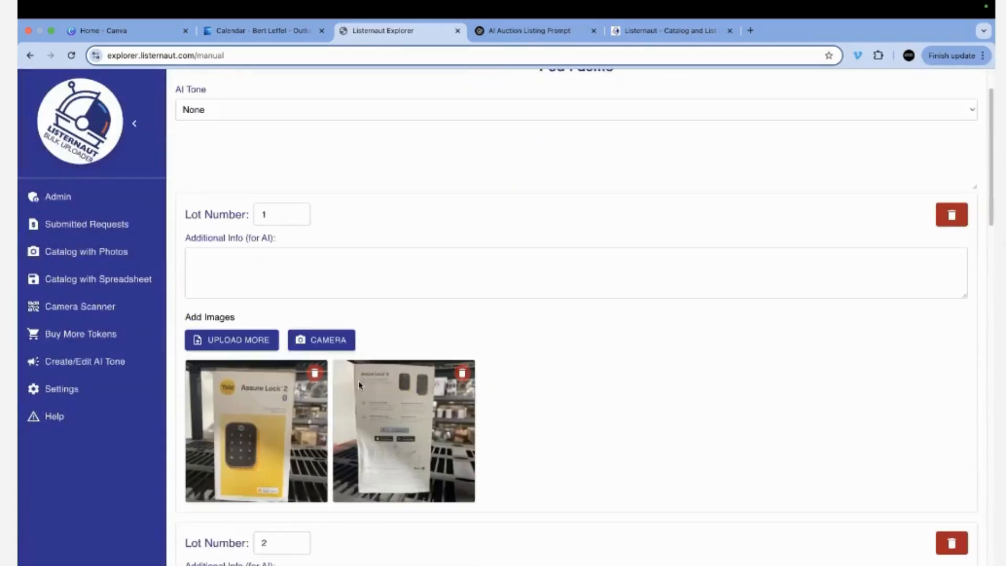
scroll(360, 386, down, 1)
scroll(367, 390, down, 4)
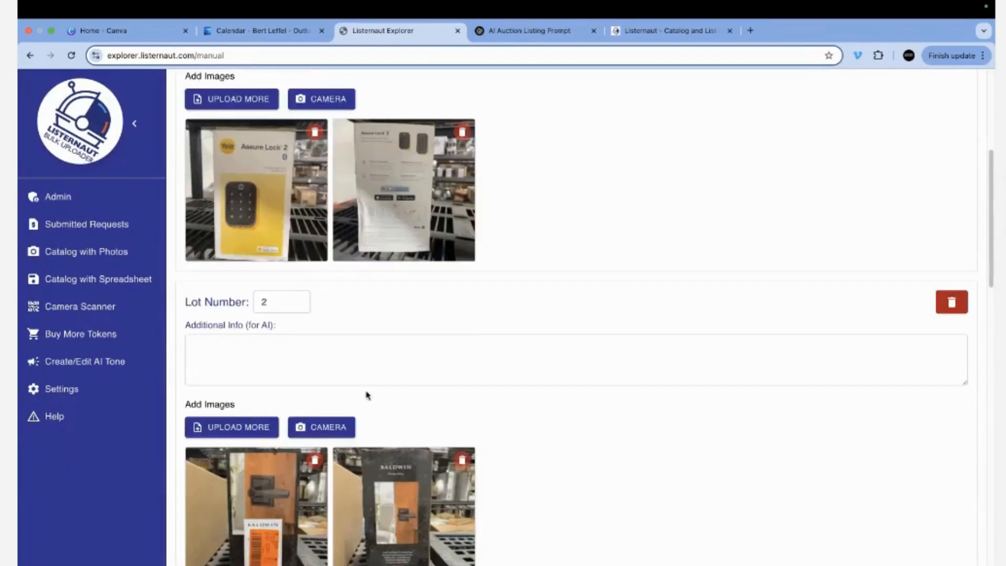
scroll(366, 394, down, 4)
scroll(343, 339, down, 14)
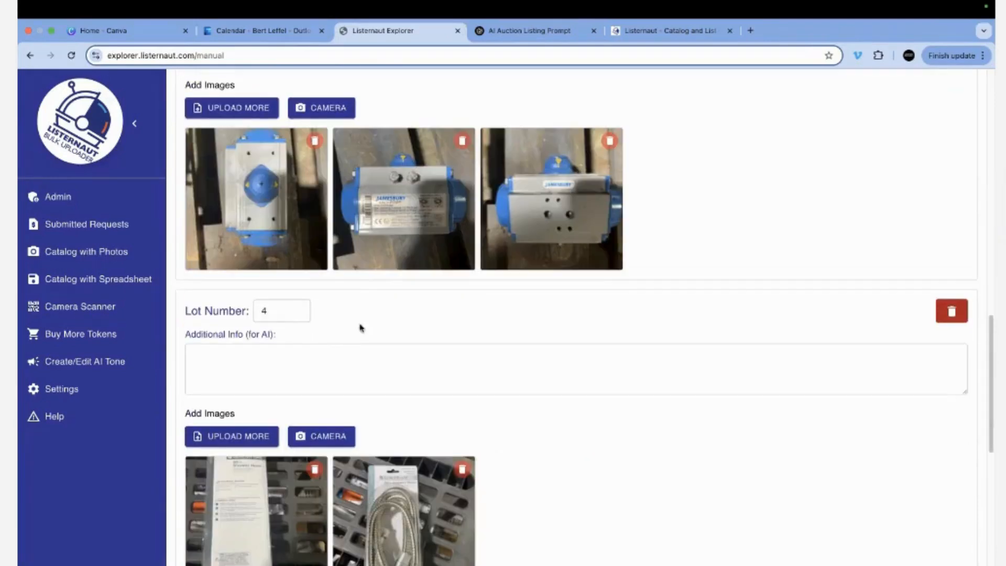
scroll(353, 325, down, 5)
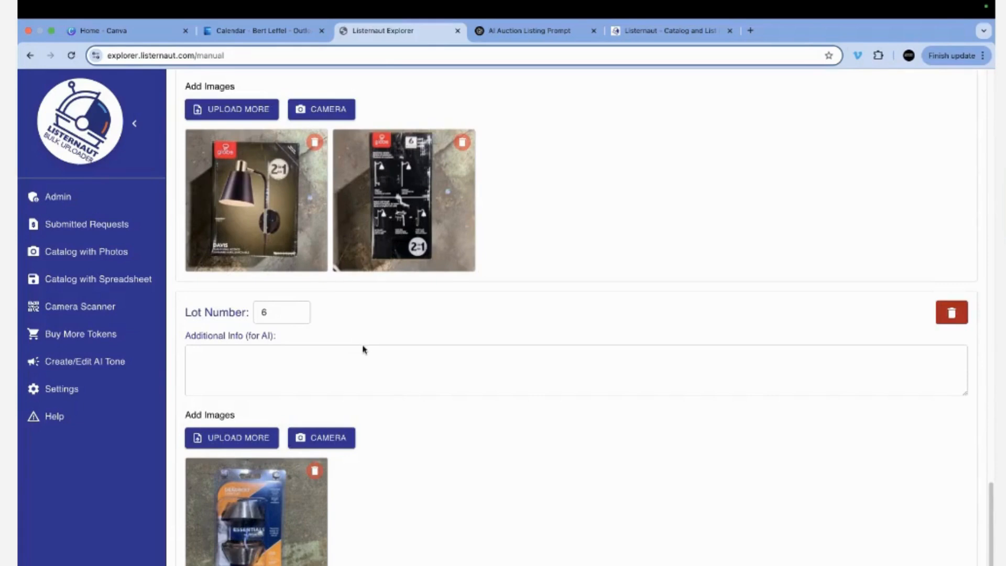
scroll(364, 350, up, 20)
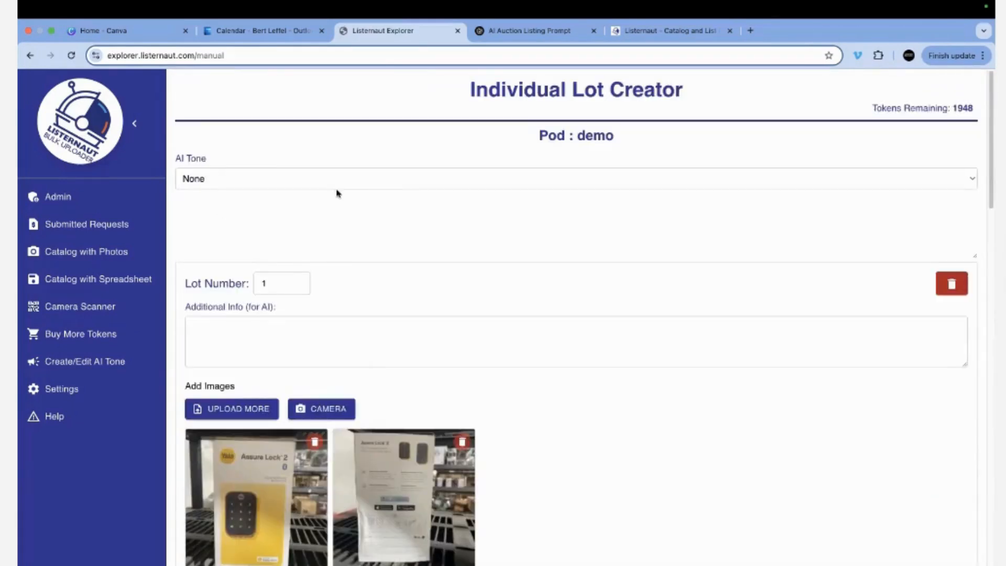
Choose the DEMOD AI tone and submit the pod for listing generation.
click(301, 179)
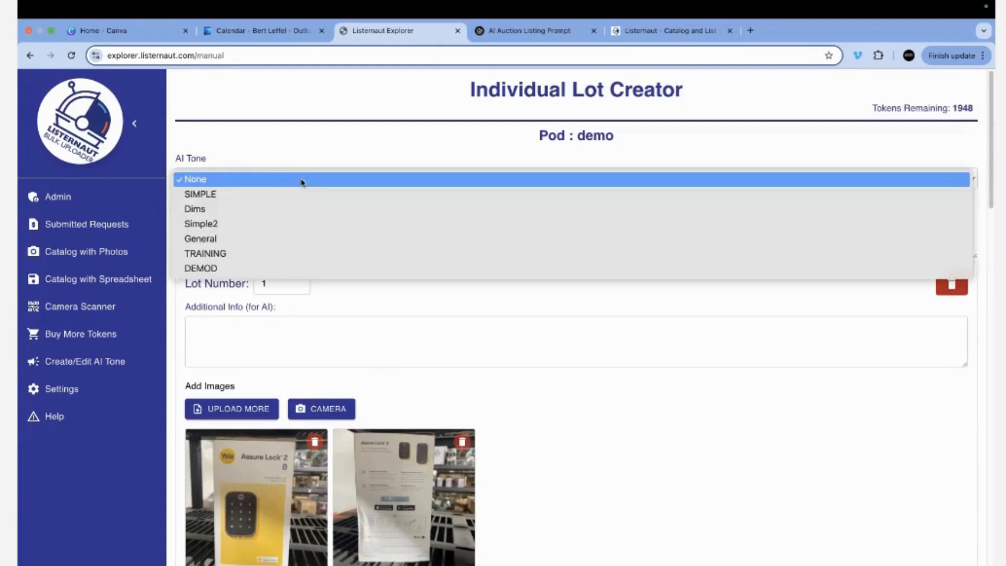
click(298, 268)
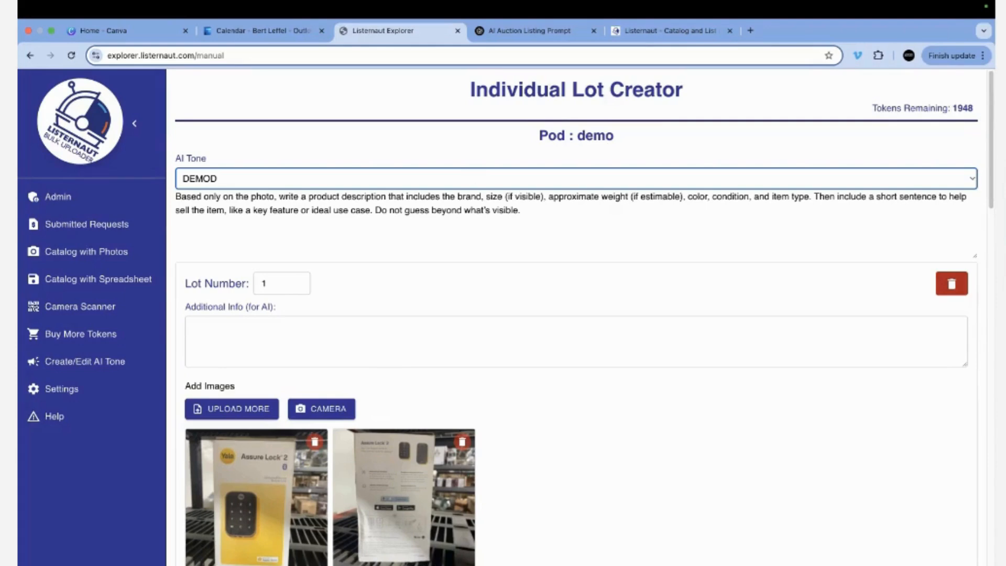
click(884, 543)
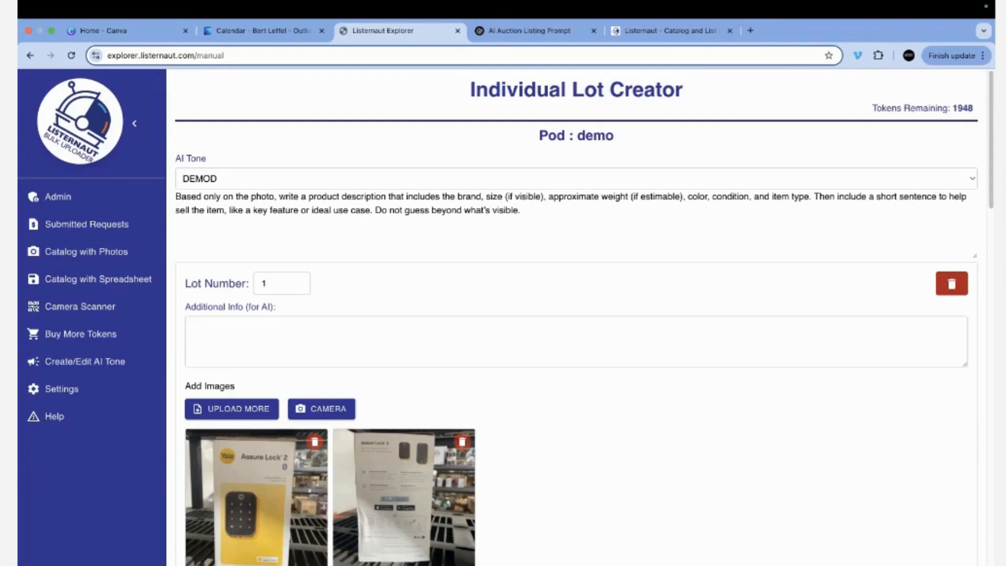
click(86, 251)
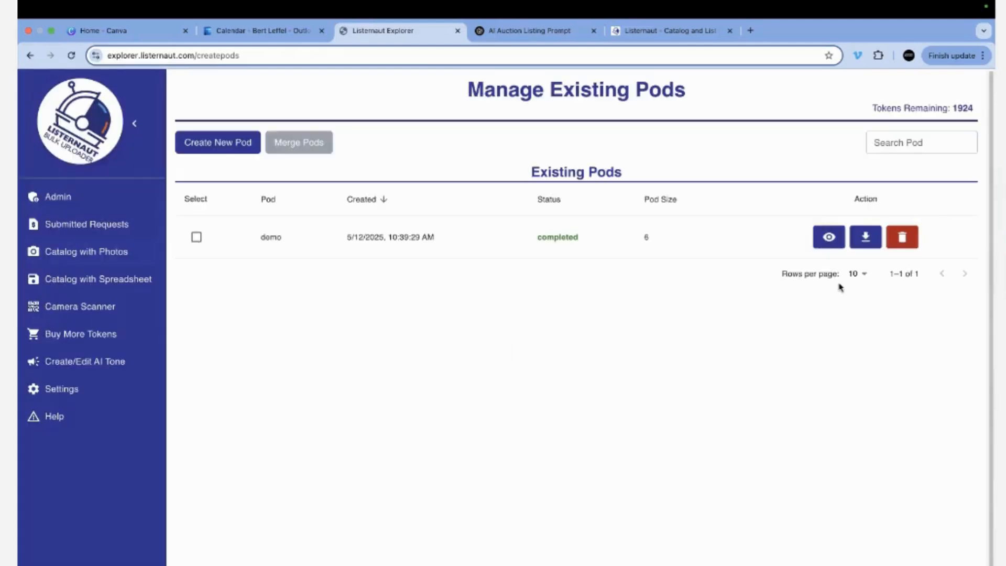
Open the demo pod's Results and inspect the full listing details of lots 1 and 2.
click(829, 239)
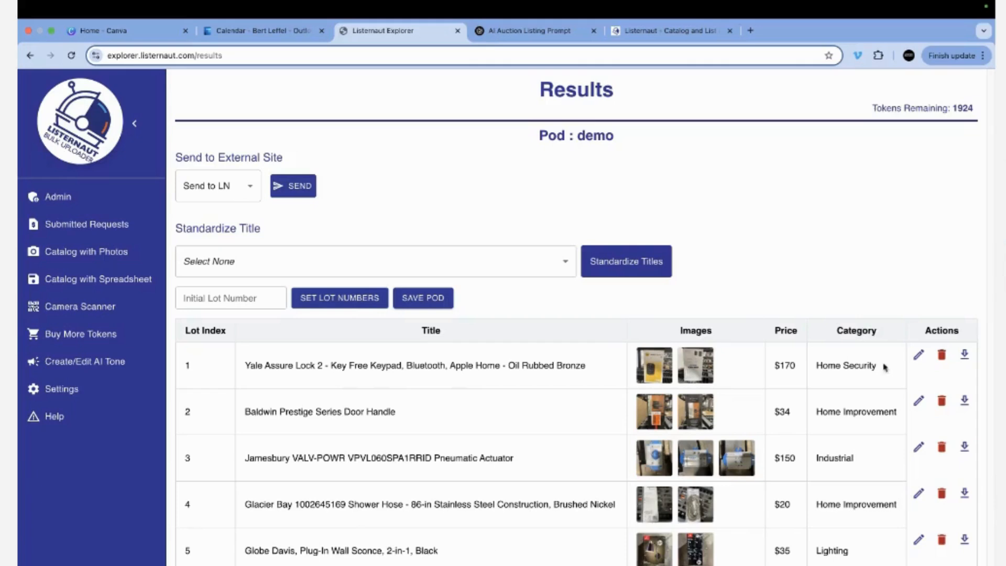
click(917, 356)
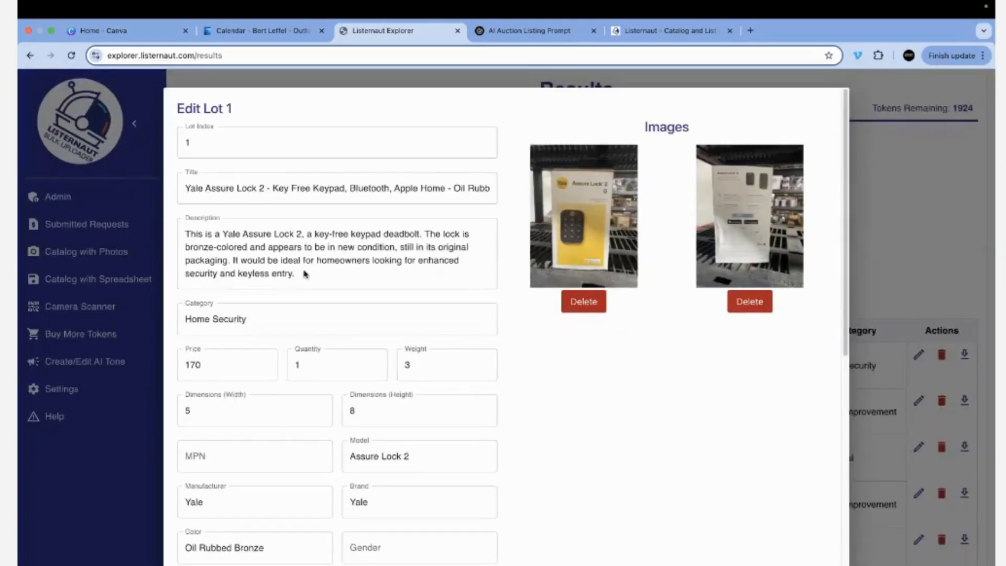
drag(309, 277, 177, 224)
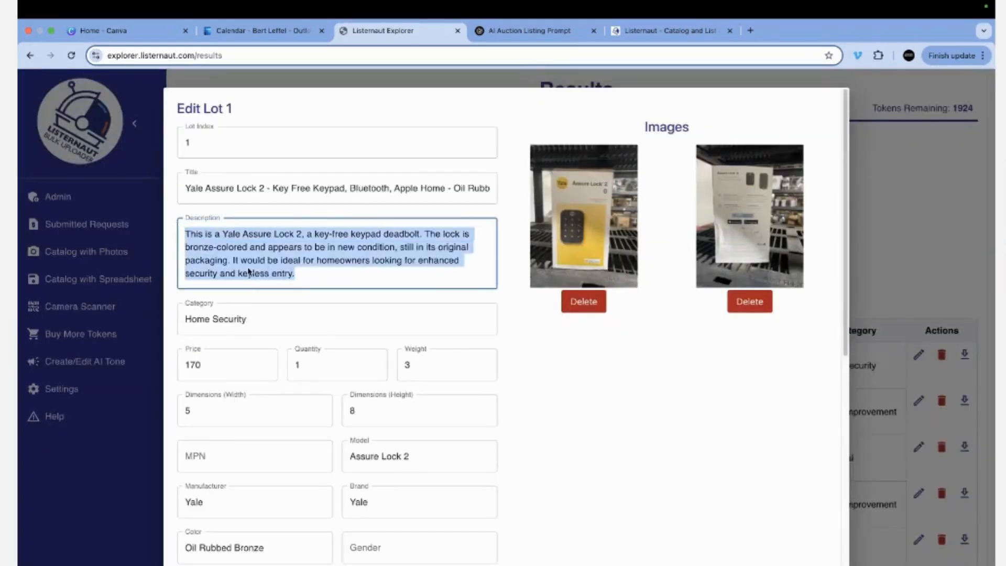
scroll(574, 298, down, 2)
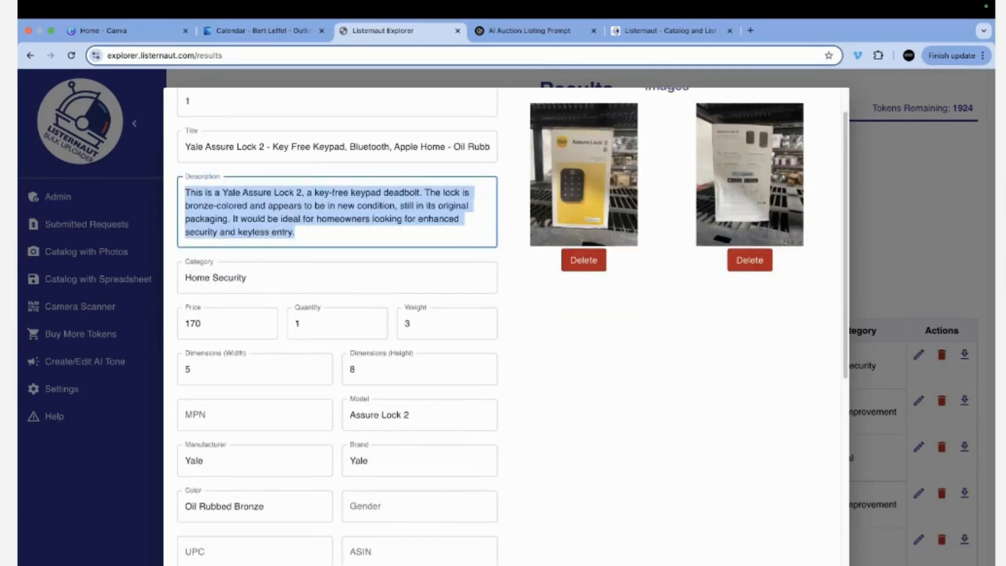
click(872, 534)
click(866, 432)
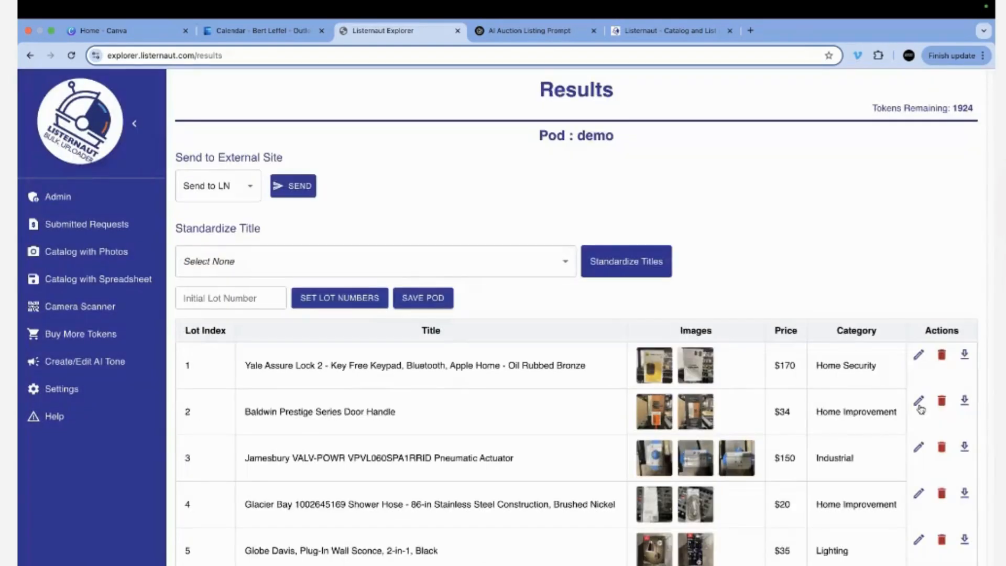
click(919, 401)
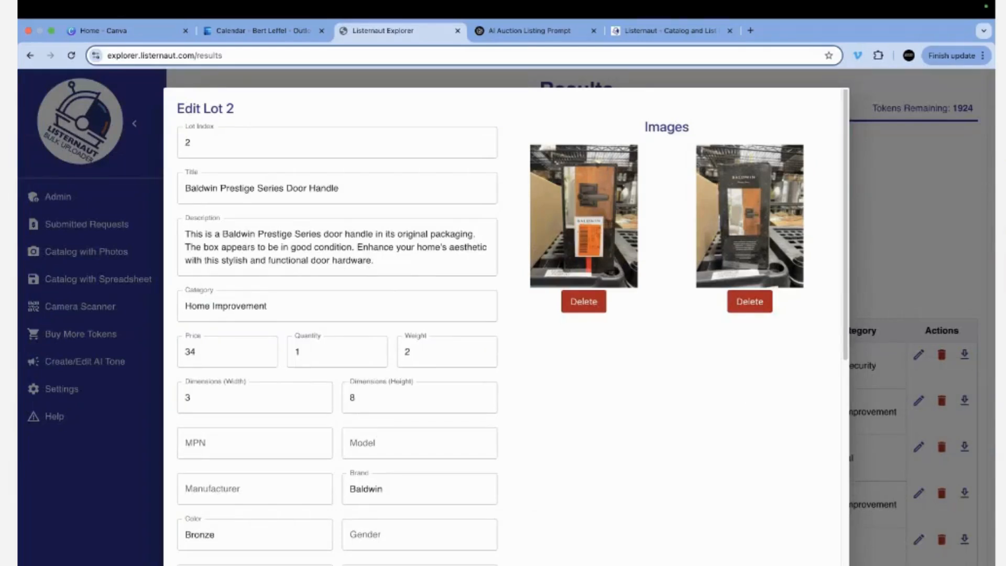
click(144, 257)
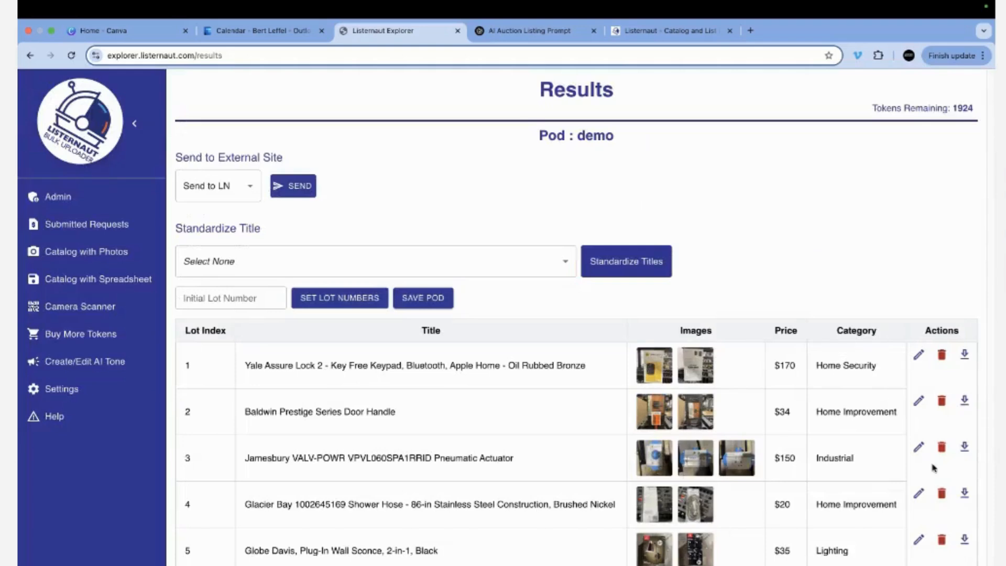
Apply the DEMO title standard to every lot title, then go back to Manage Existing Pods.
click(250, 267)
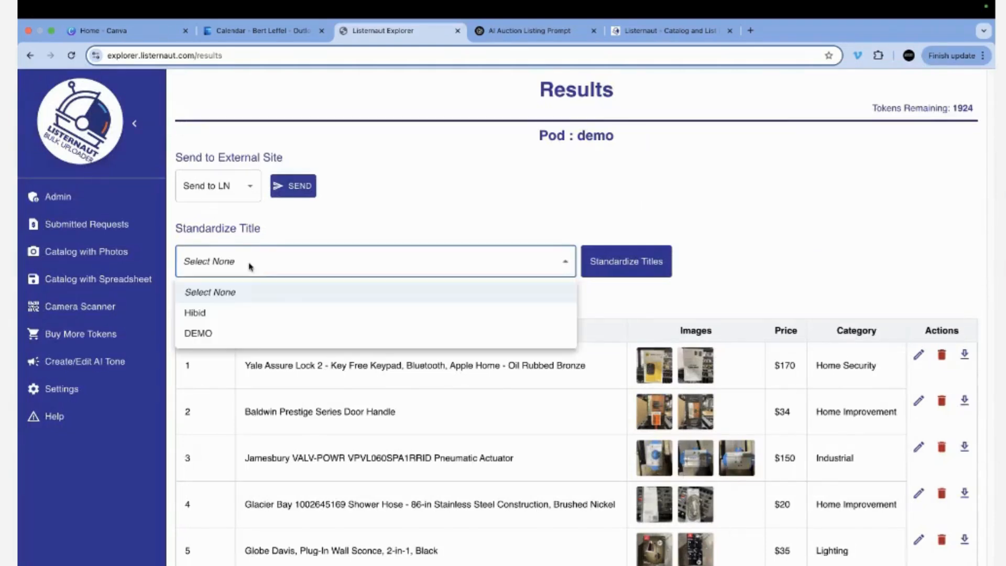
click(234, 333)
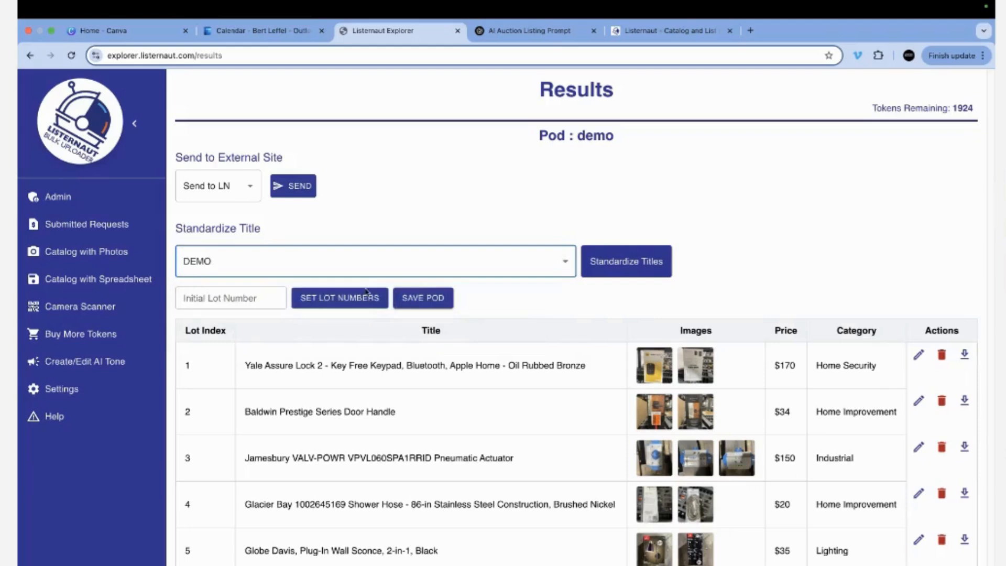
click(613, 262)
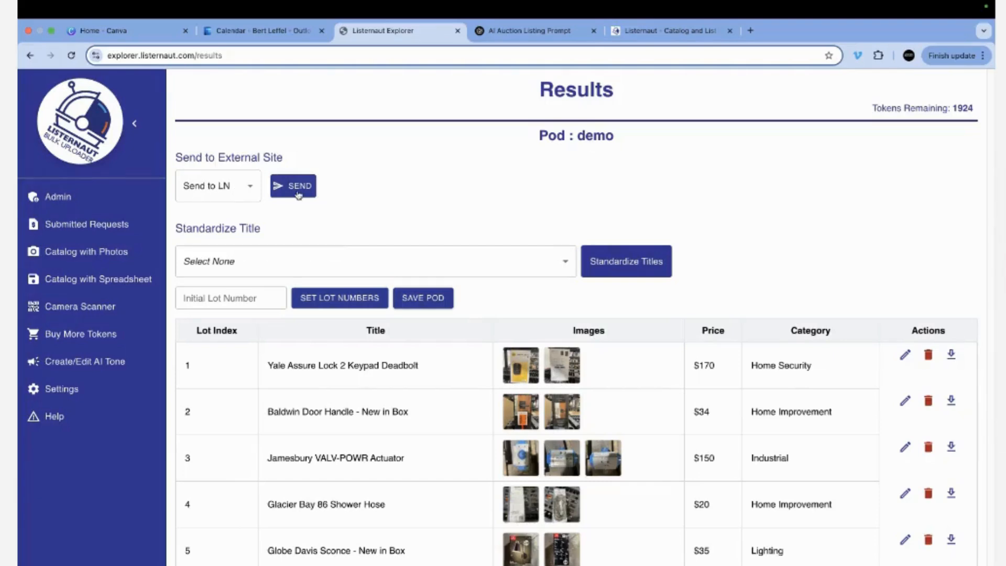
click(87, 254)
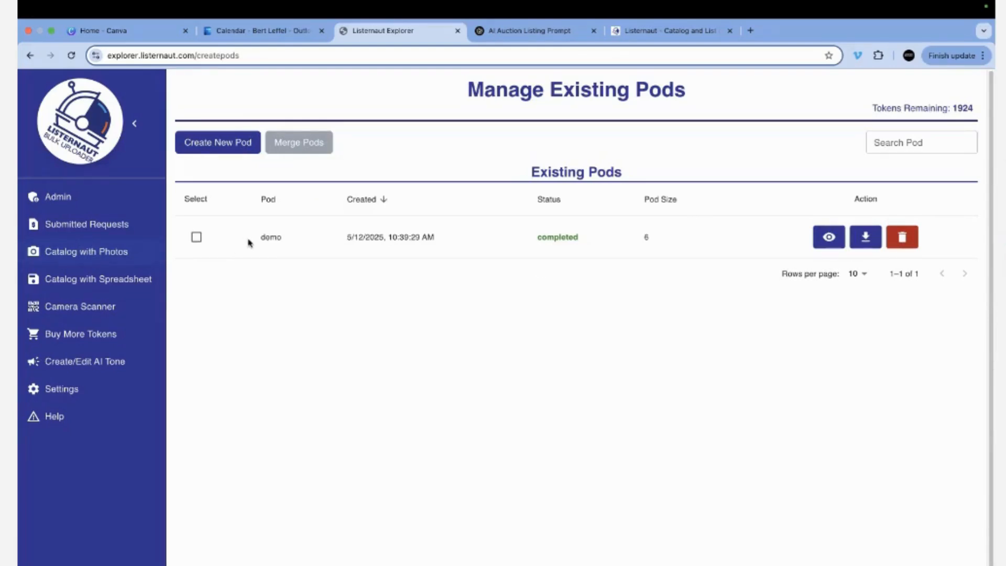
Create pod demo2 with DEMO entered as its name, then open its Bulk Lot Creator.
click(216, 145)
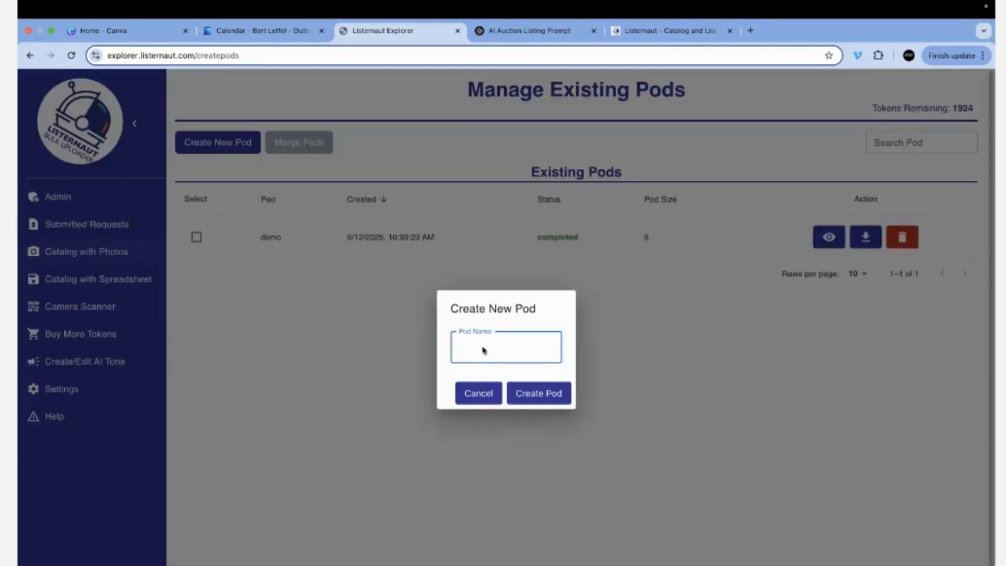
text(DEMO2)
click(545, 399)
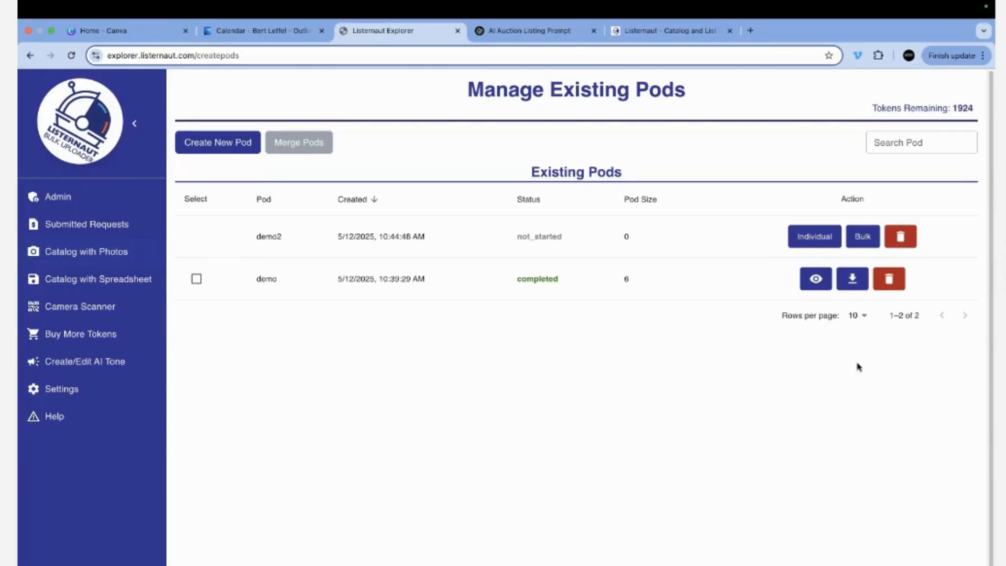
click(863, 237)
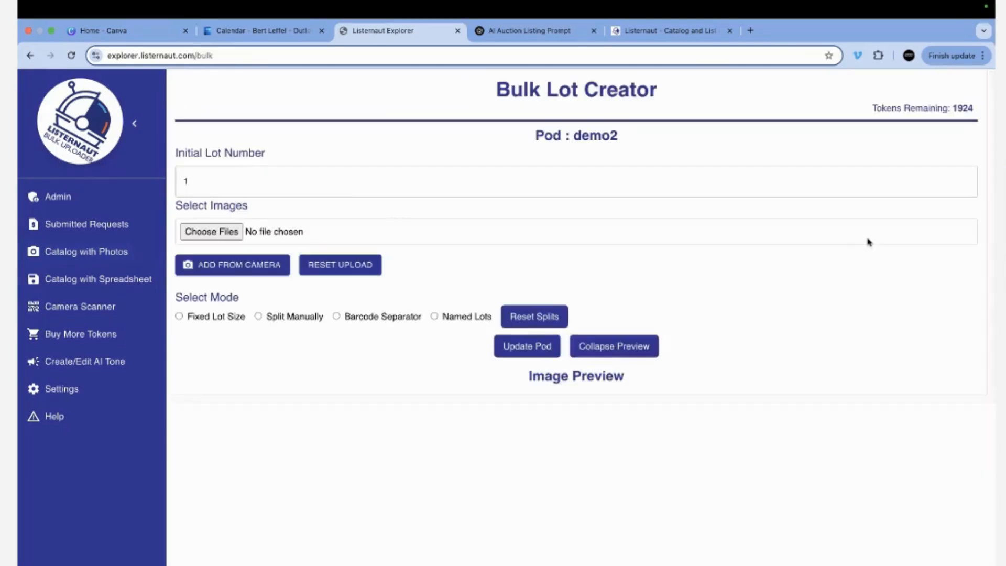
Load all 35 photos from Desktop > DEMO IMAGES > Barcode Separator into the bulk upload.
click(213, 233)
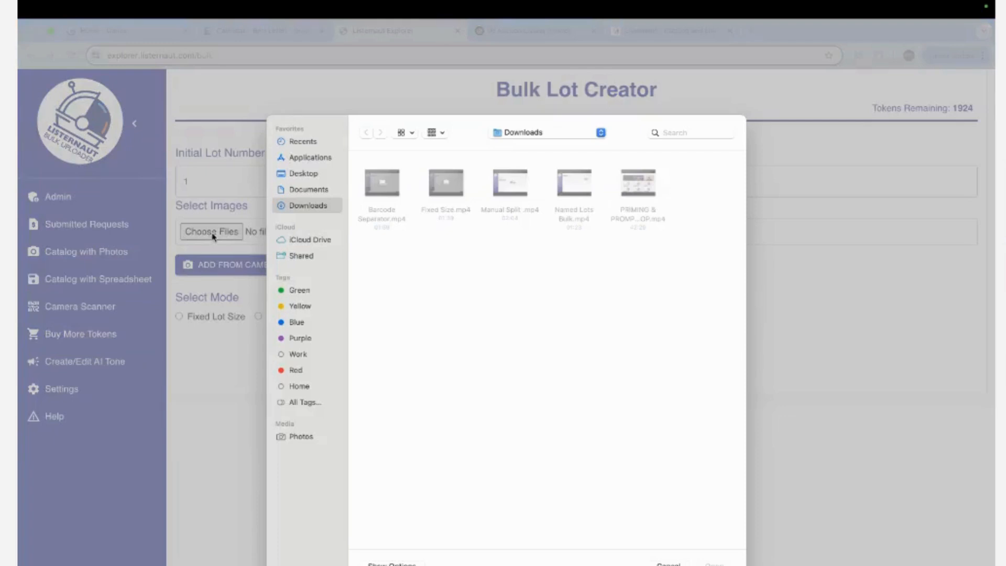
click(297, 176)
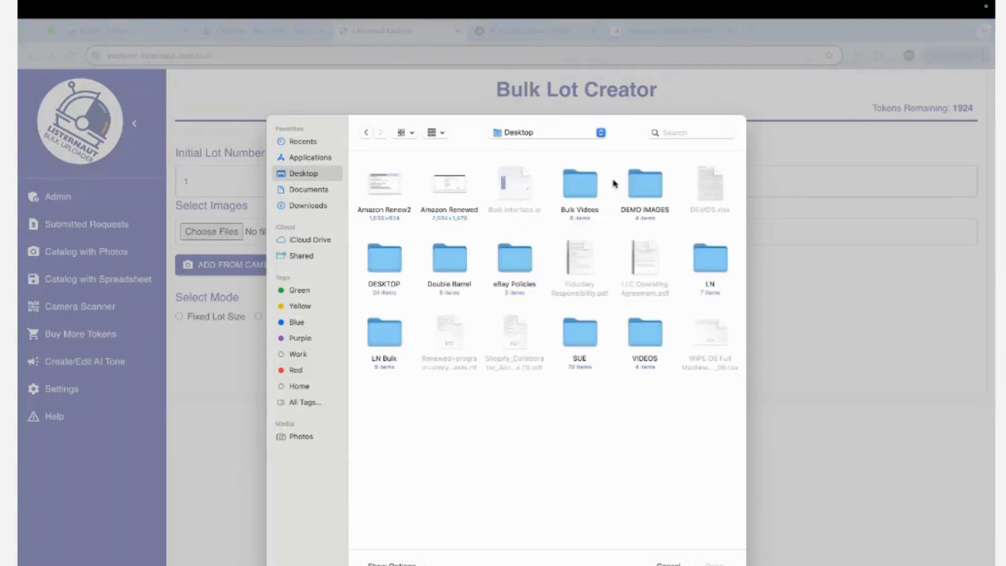
double_click(644, 186)
click(386, 188)
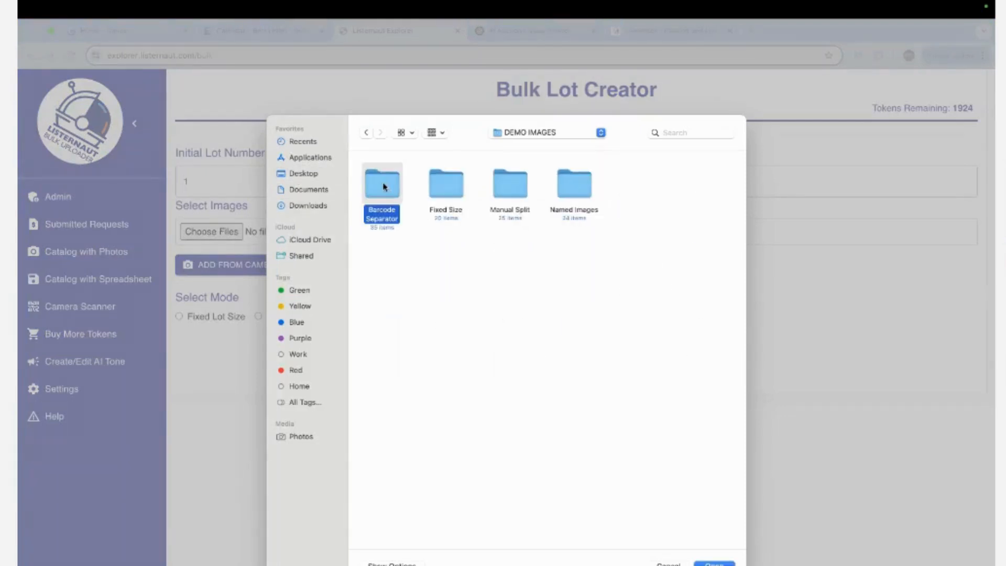
double_click(385, 187)
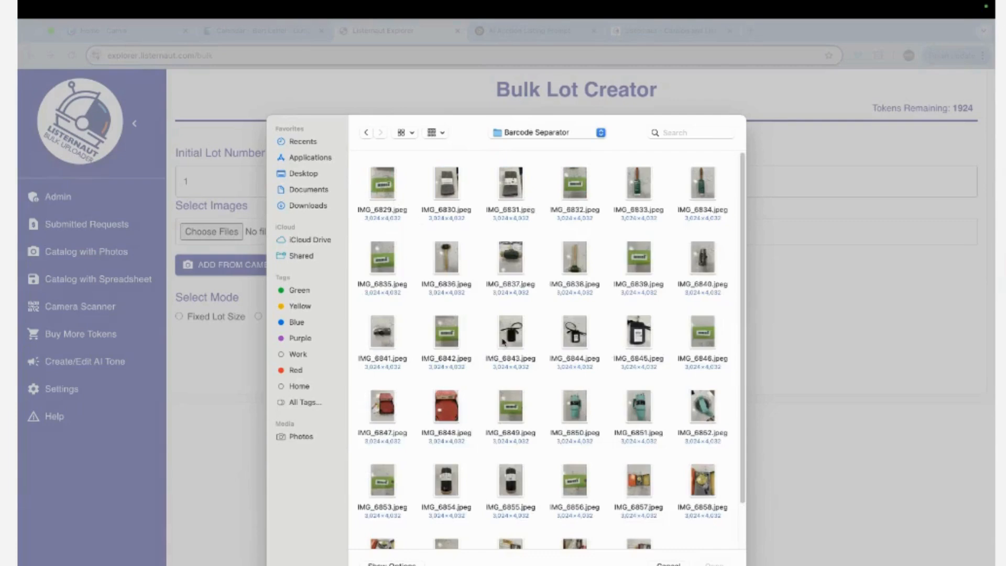
key(super+a)
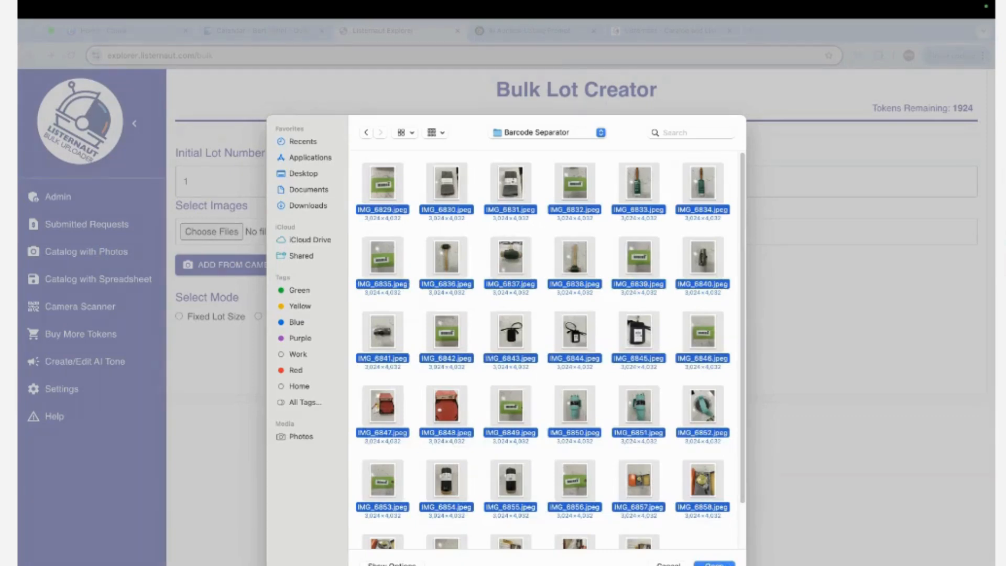
key(Return)
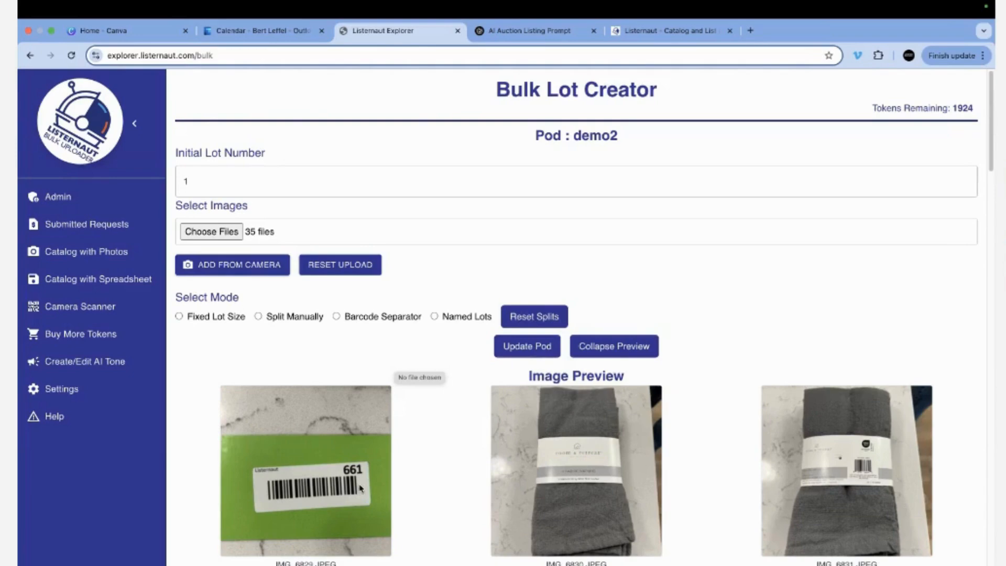
Review the 35 photo previews and set the Select Mode to Barcode Separator.
scroll(359, 488, down, 14)
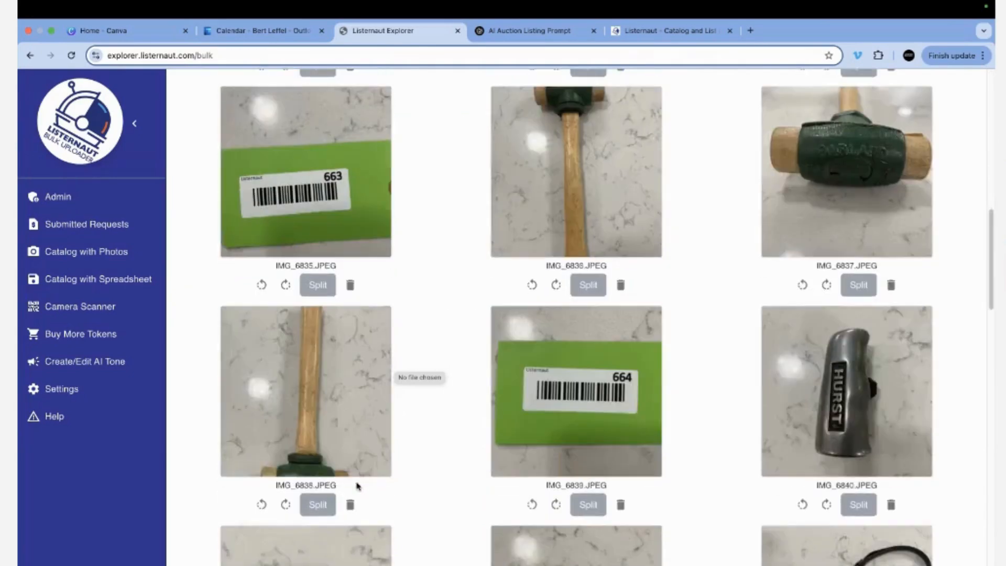
scroll(358, 486, up, 14)
scroll(354, 484, down, 20)
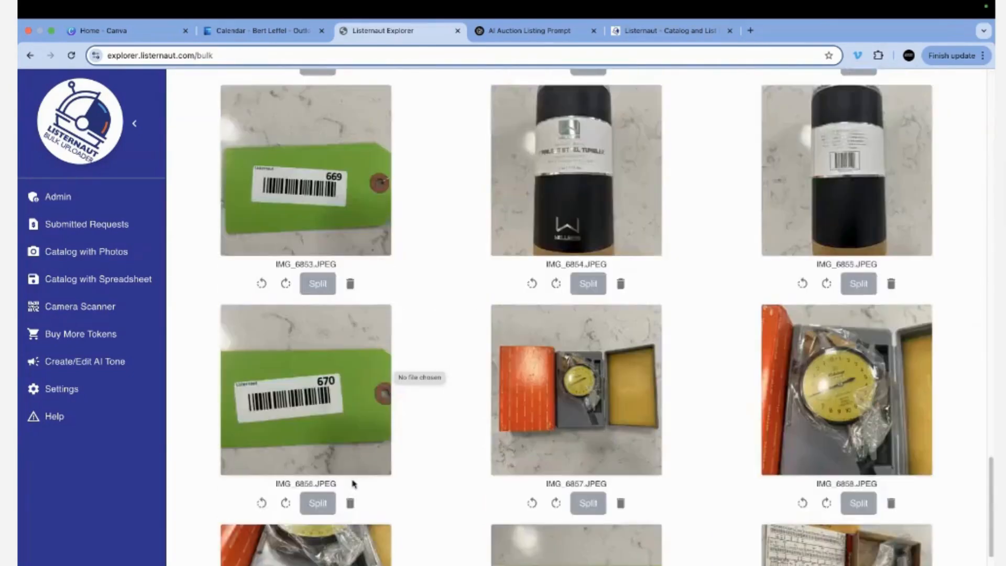
scroll(353, 483, down, 8)
scroll(354, 484, up, 20)
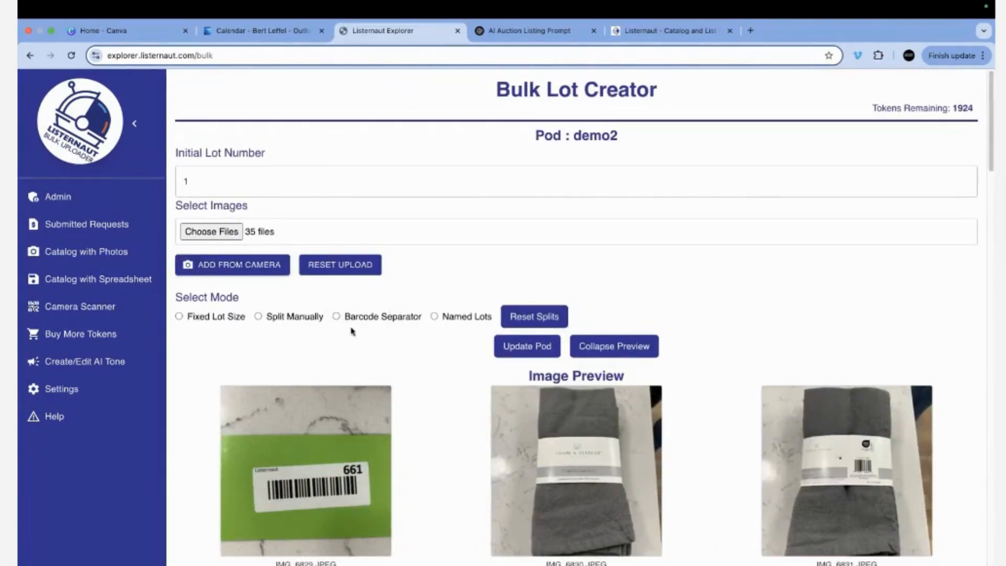
click(335, 316)
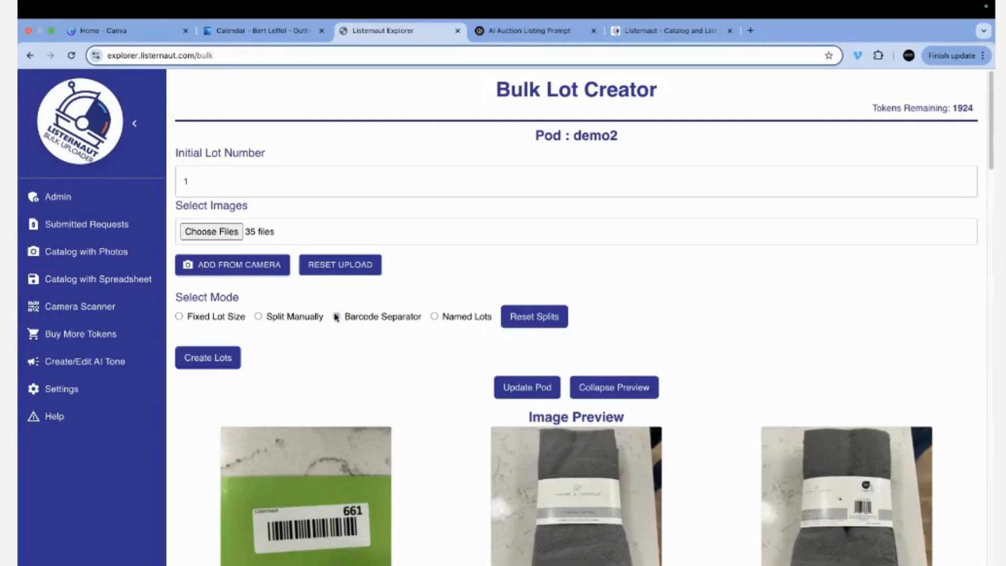
Generate lots from 661 split at each barcode sticker, check them, and request the pod update.
click(205, 361)
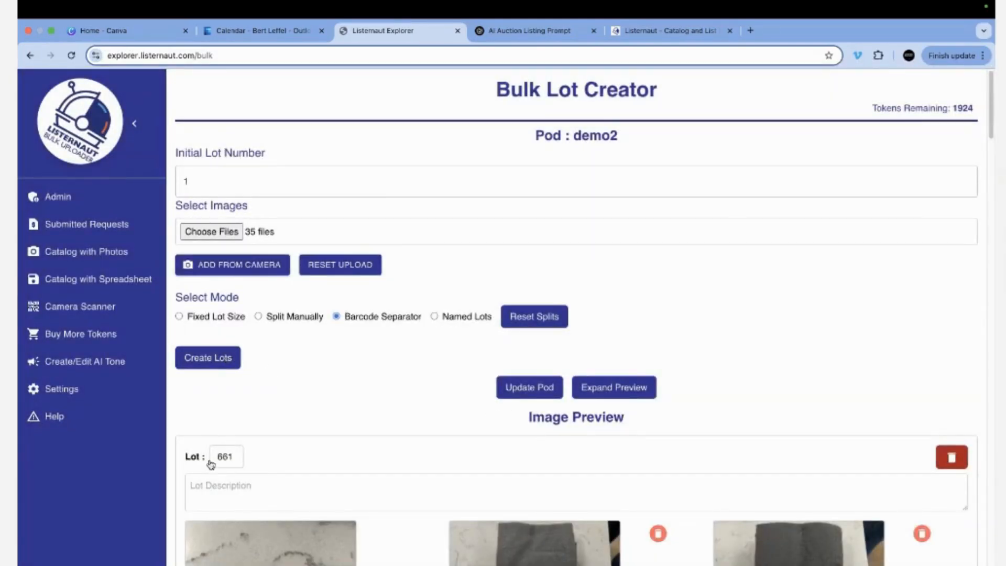
scroll(272, 477, down, 4)
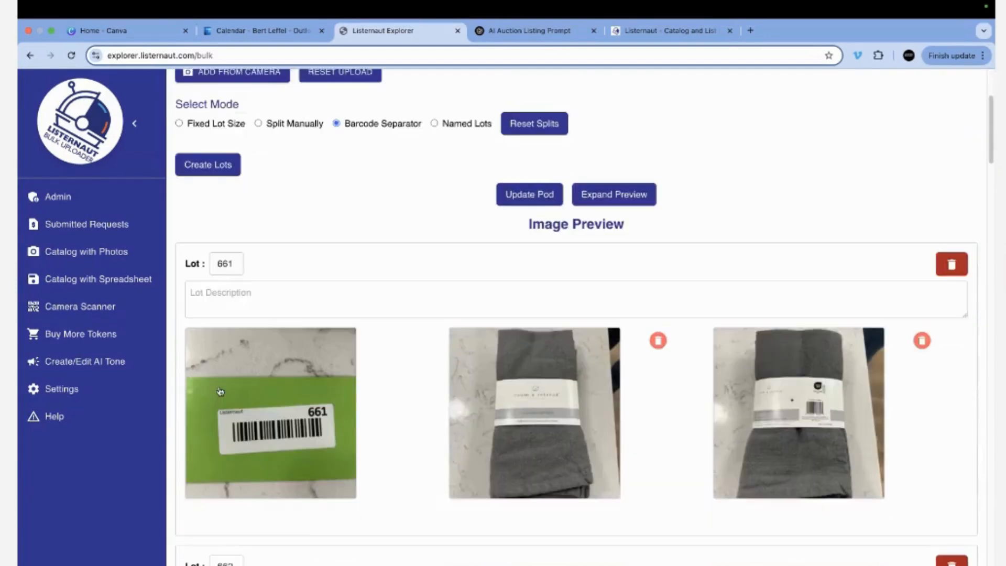
scroll(249, 391, down, 5)
scroll(249, 391, down, 4)
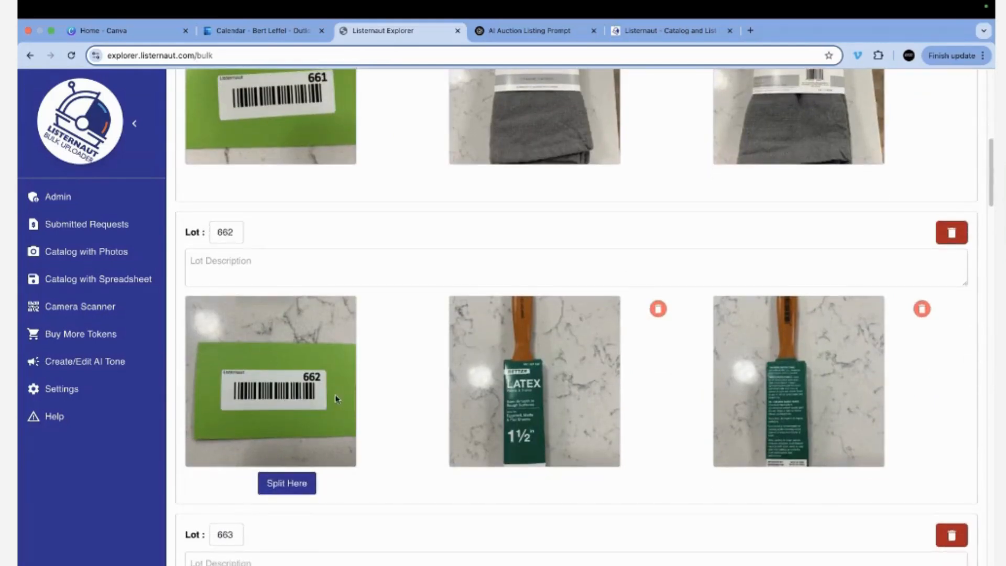
scroll(335, 399, down, 8)
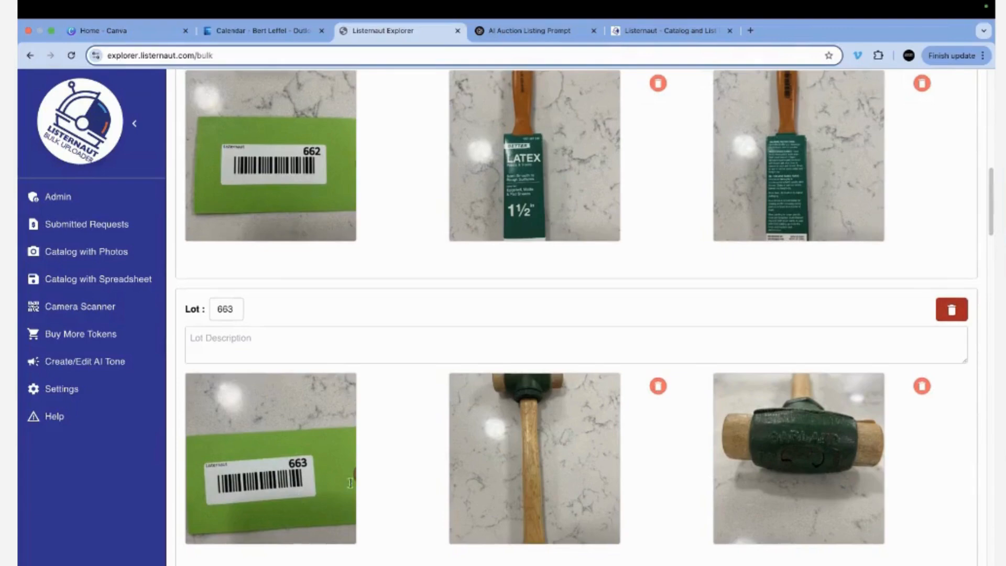
scroll(350, 482, down, 18)
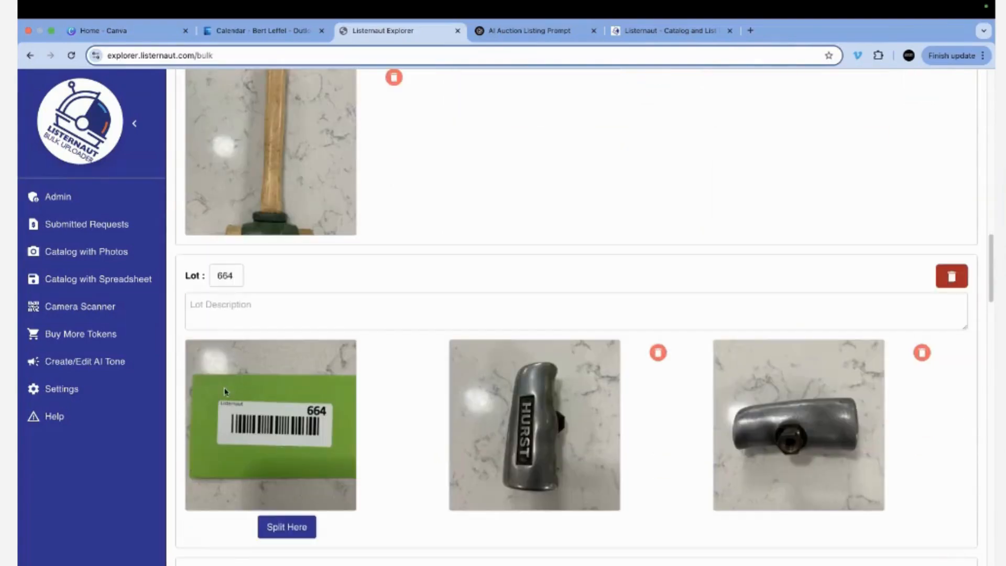
scroll(297, 430, down, 8)
scroll(298, 430, up, 20)
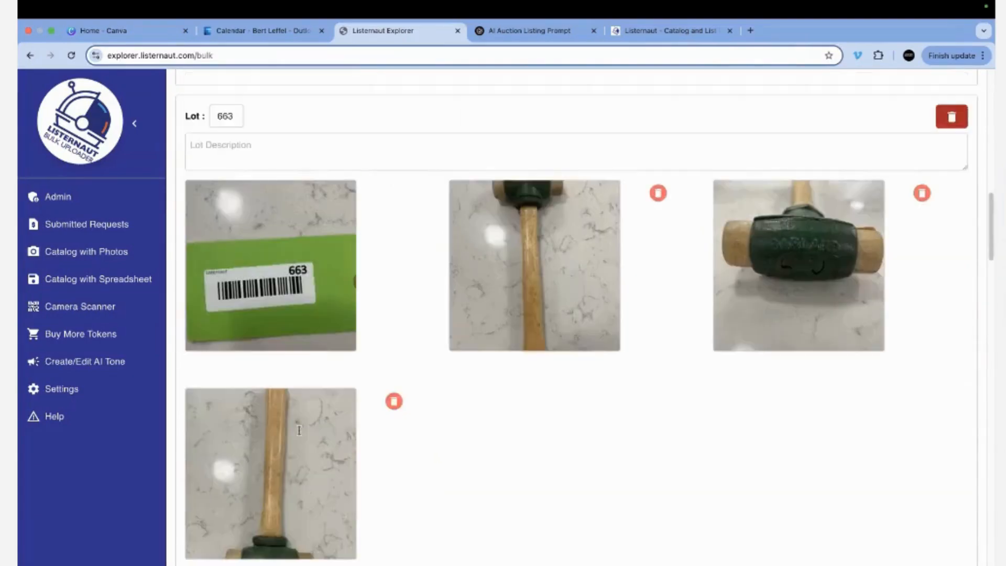
scroll(299, 430, up, 18)
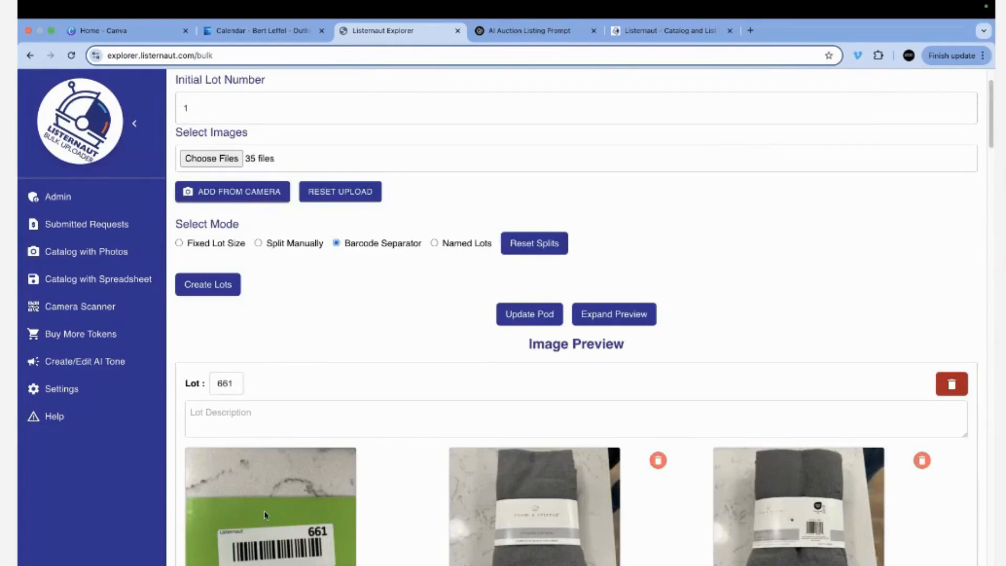
click(526, 316)
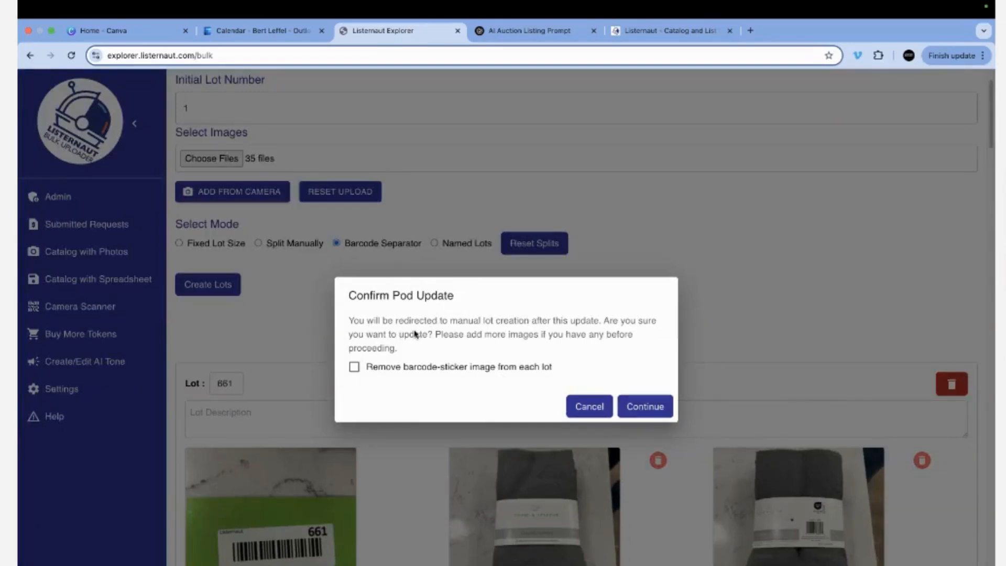
Confirm the demo2 update with barcode-sticker images removed from each lot, dismissing Lot Setup.
click(354, 367)
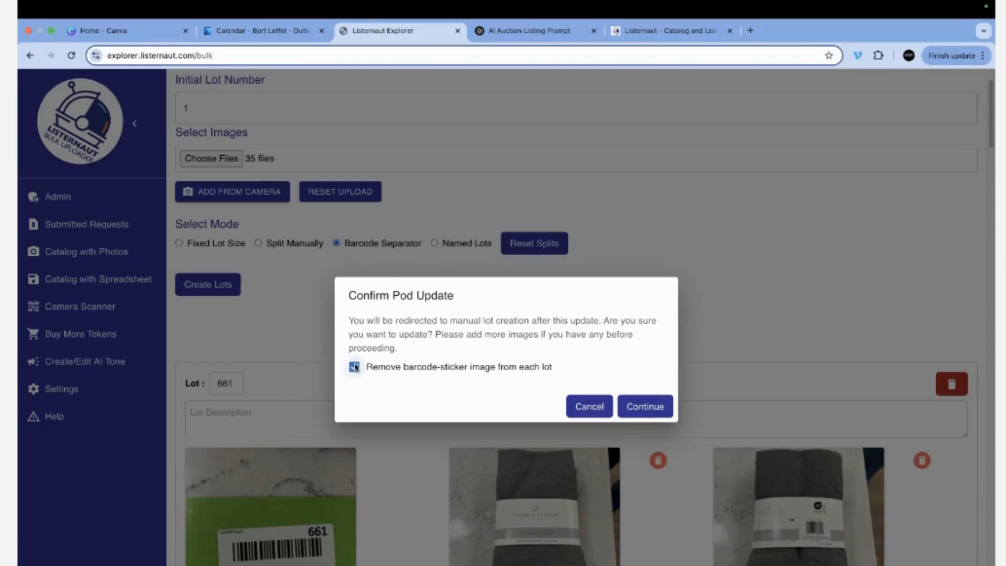
click(648, 408)
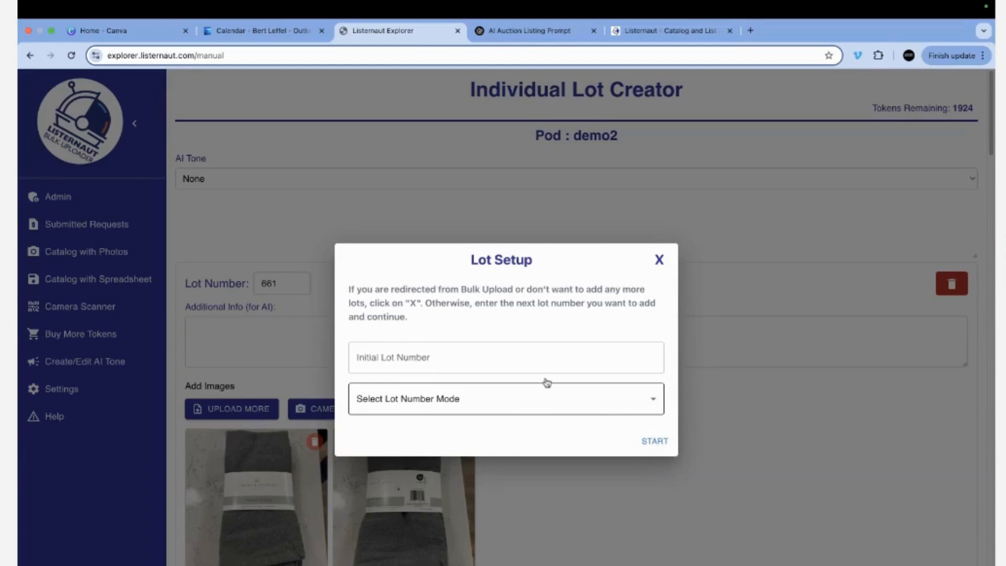
click(659, 260)
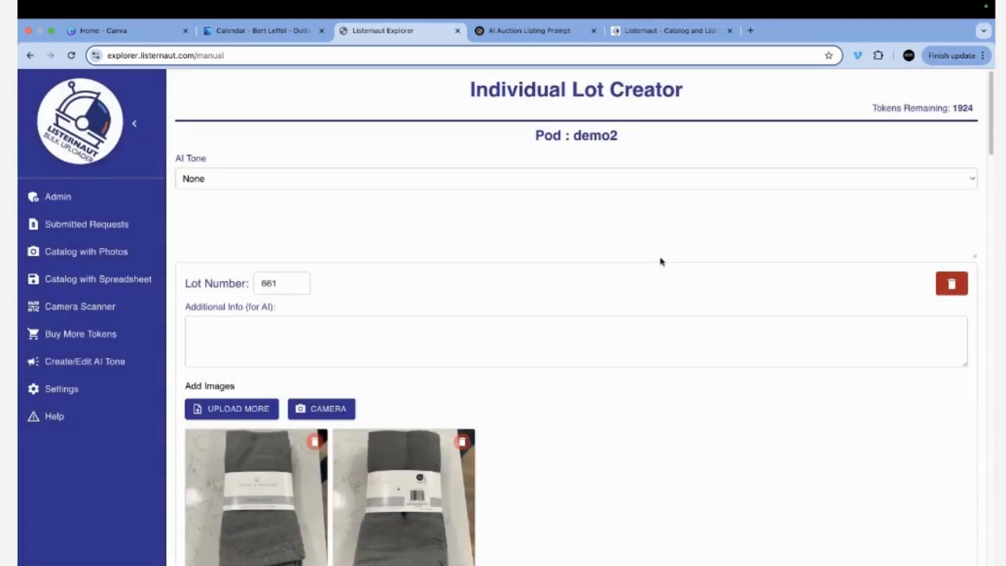
Process pod demo2 using the DEMOD AI tone.
click(314, 178)
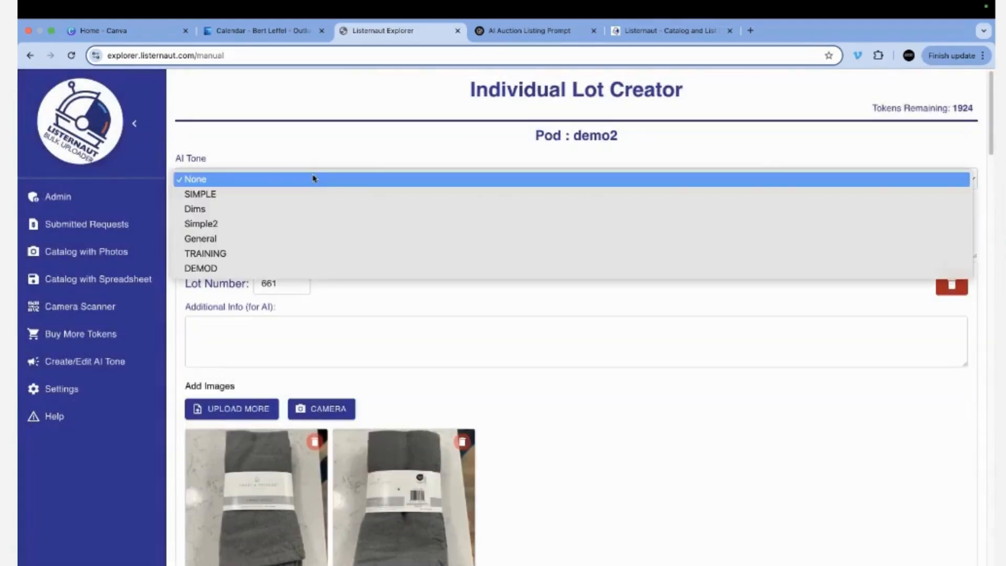
click(303, 270)
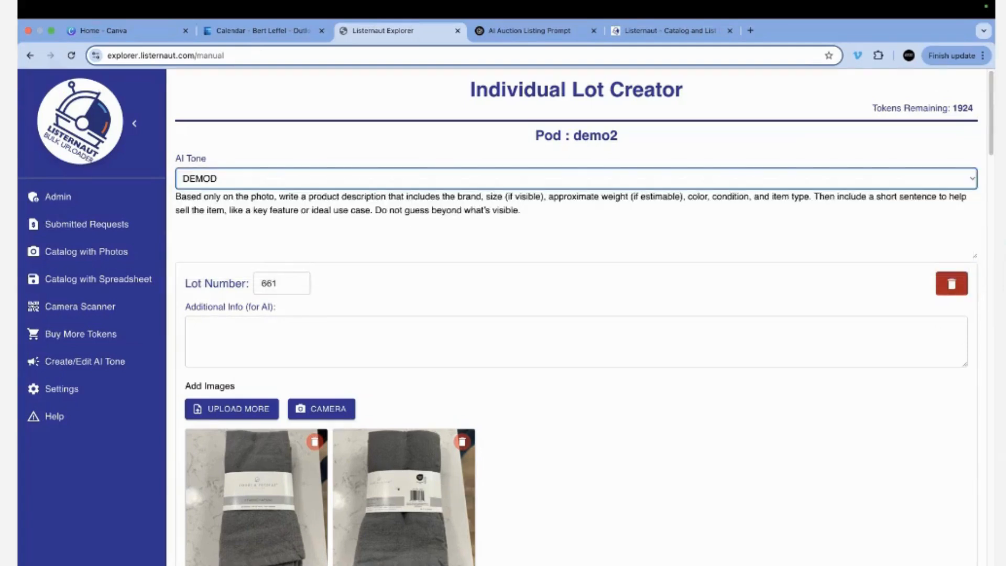
click(591, 226)
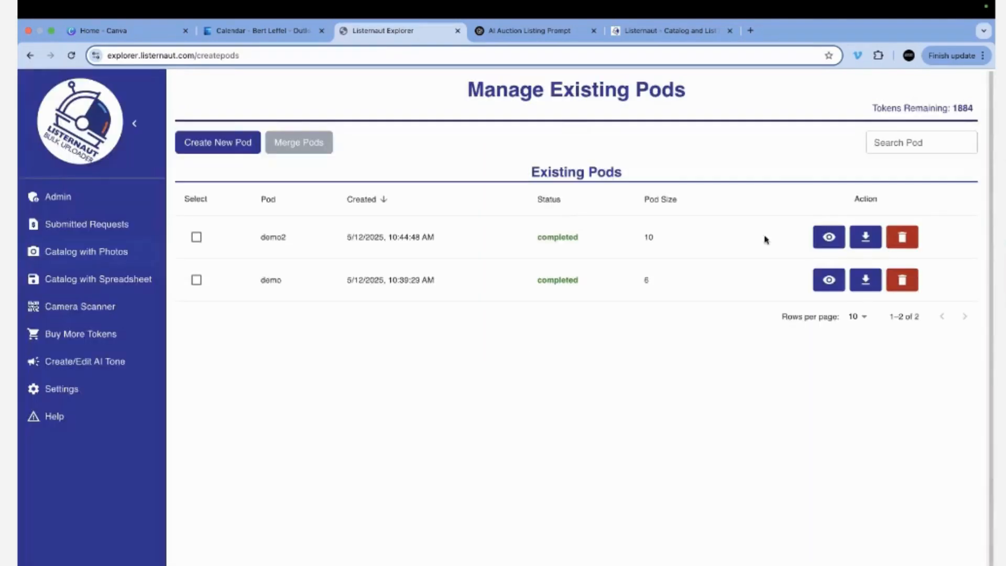
Open demo2's results table, review the generated lots, and reorder the Garland Mallet lot.
click(840, 239)
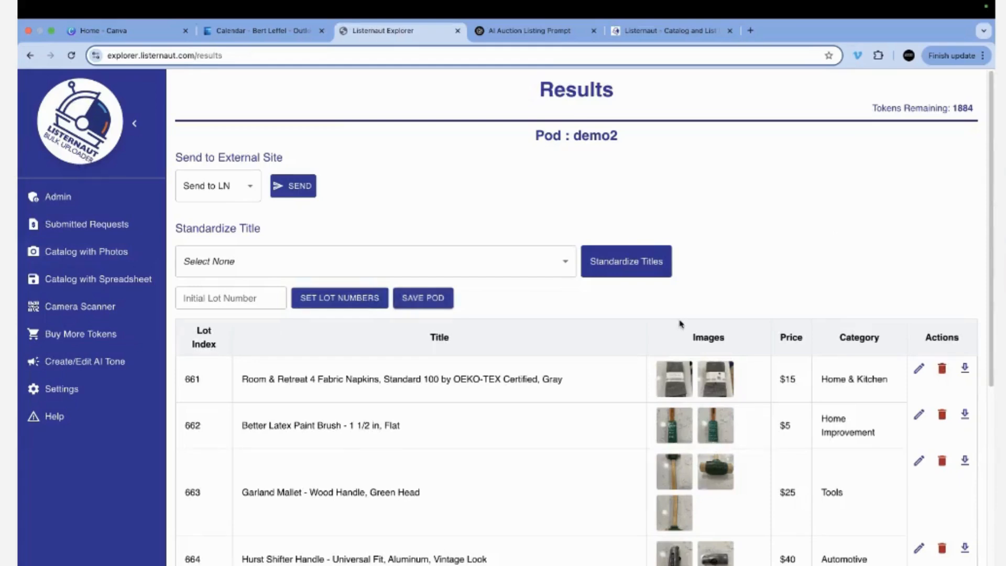
scroll(789, 476, down, 5)
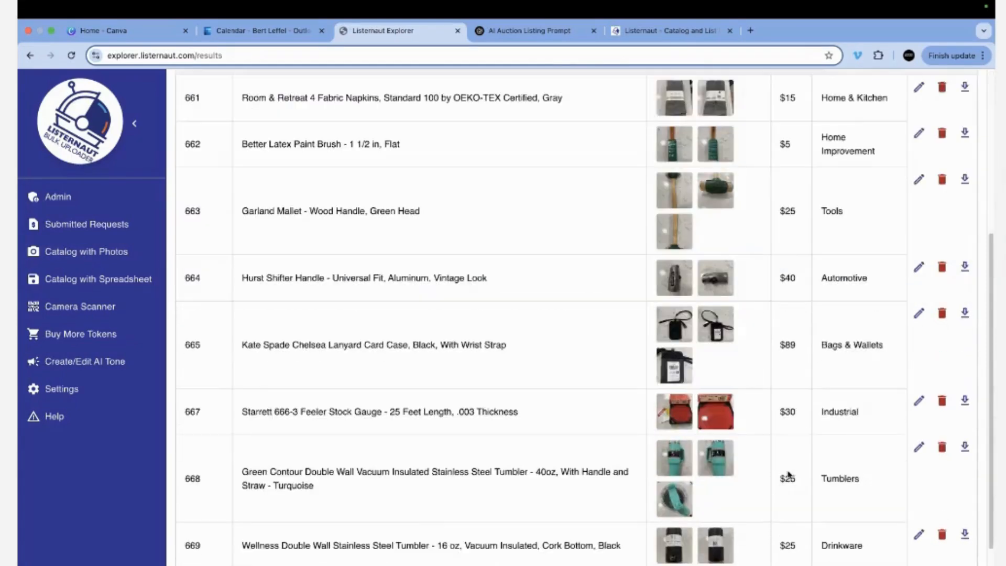
scroll(729, 548, down, 2)
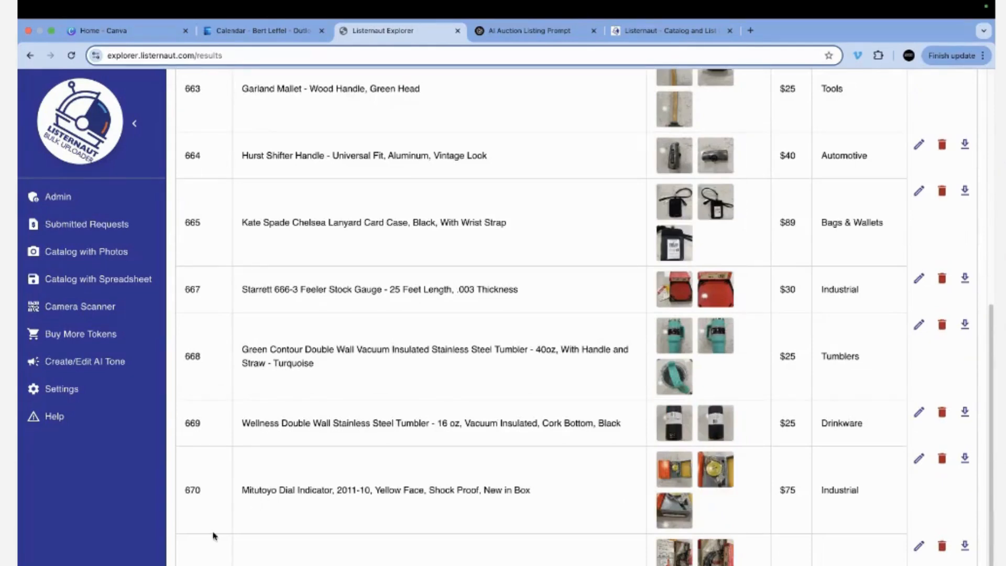
scroll(422, 520, up, 8)
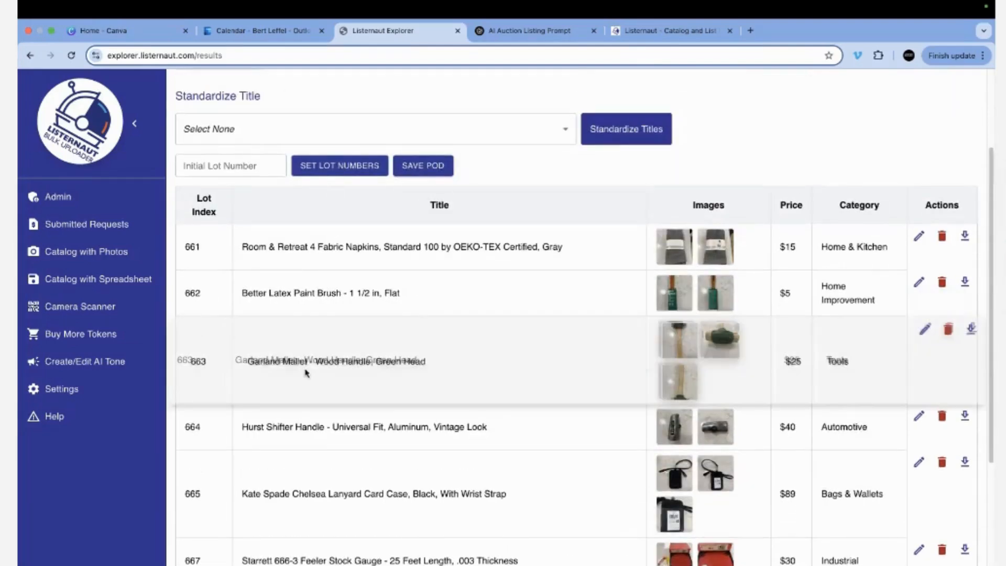
drag(281, 366, 306, 388)
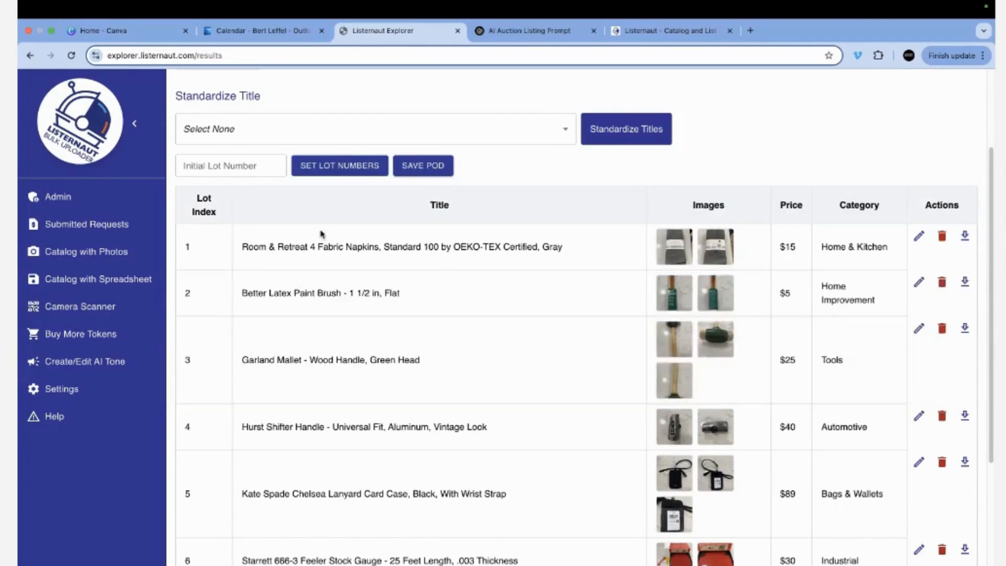
scroll(332, 375, up, 3)
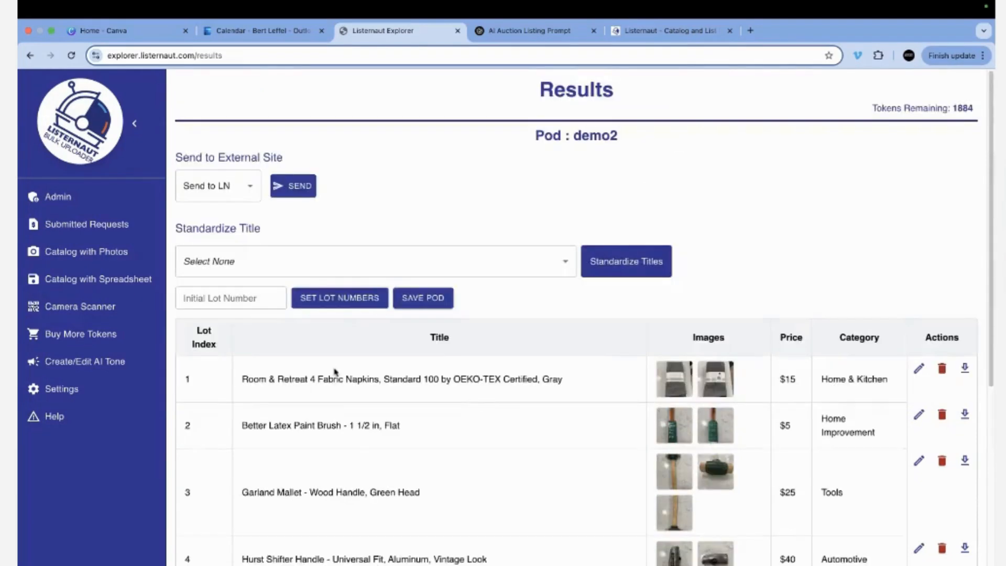
Renumber demo2's lots starting at 671 and go back to Manage Existing Pods.
click(236, 302)
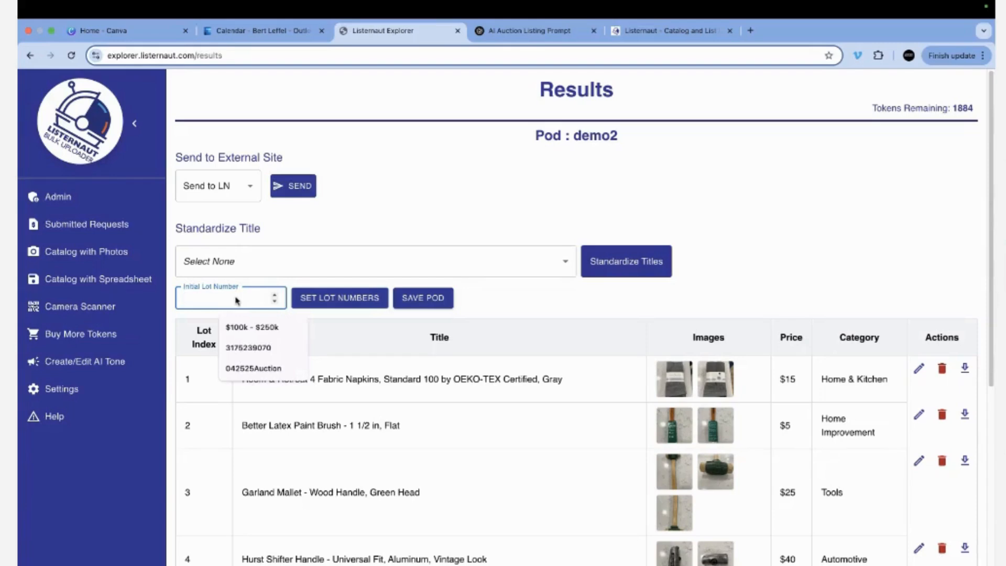
text(671)
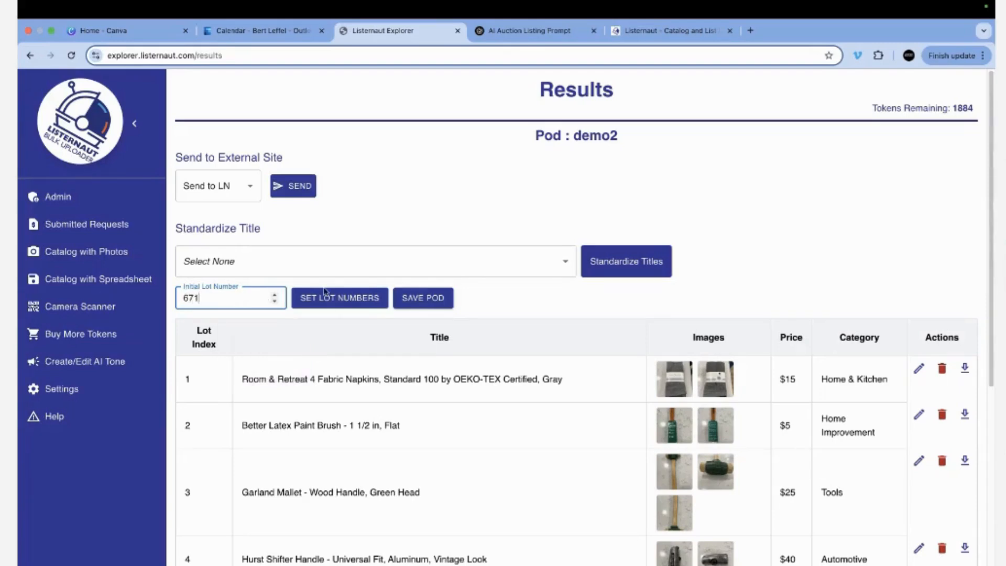
click(336, 297)
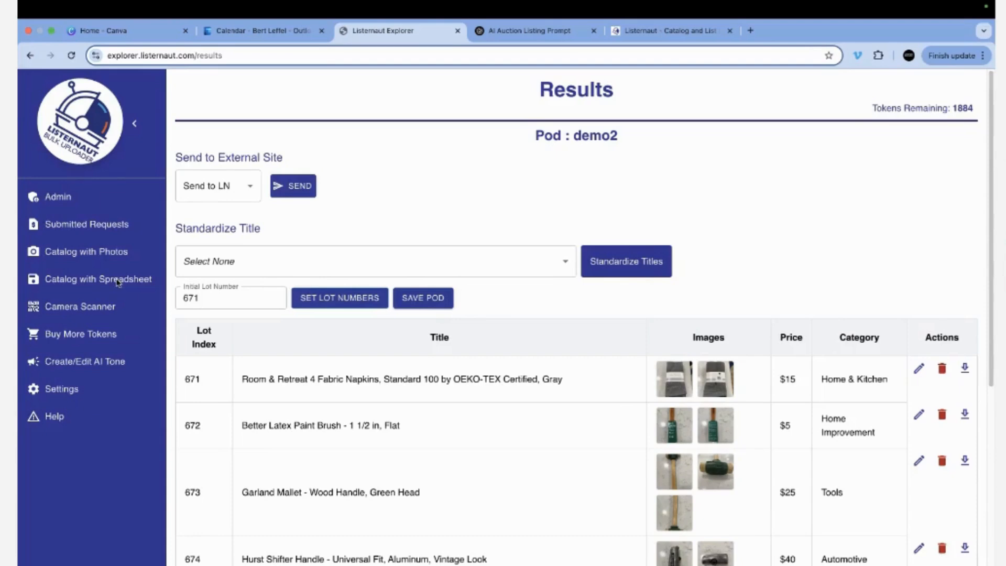
click(98, 249)
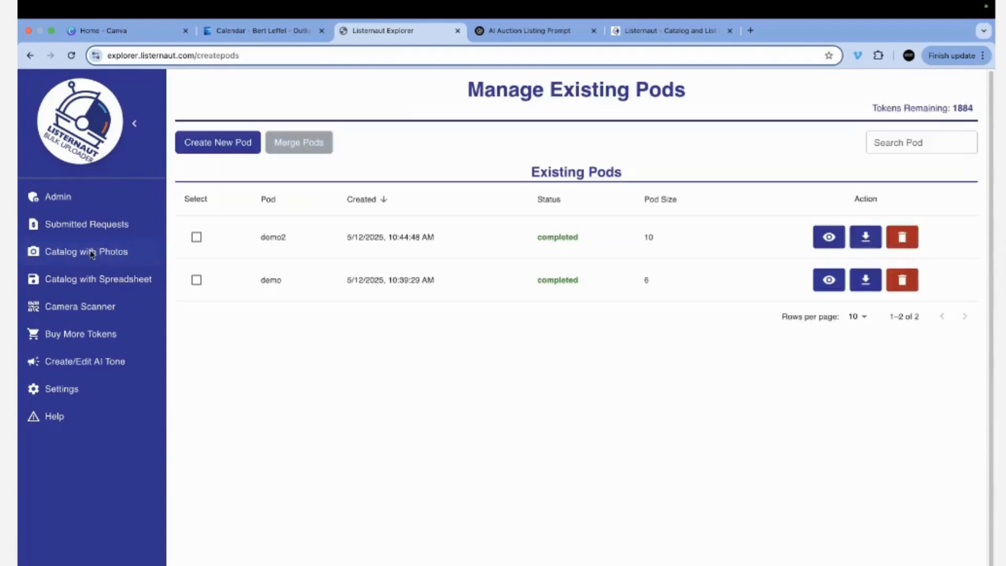
Create a new pod named Demo3 and open its Bulk Lot Creator.
click(210, 151)
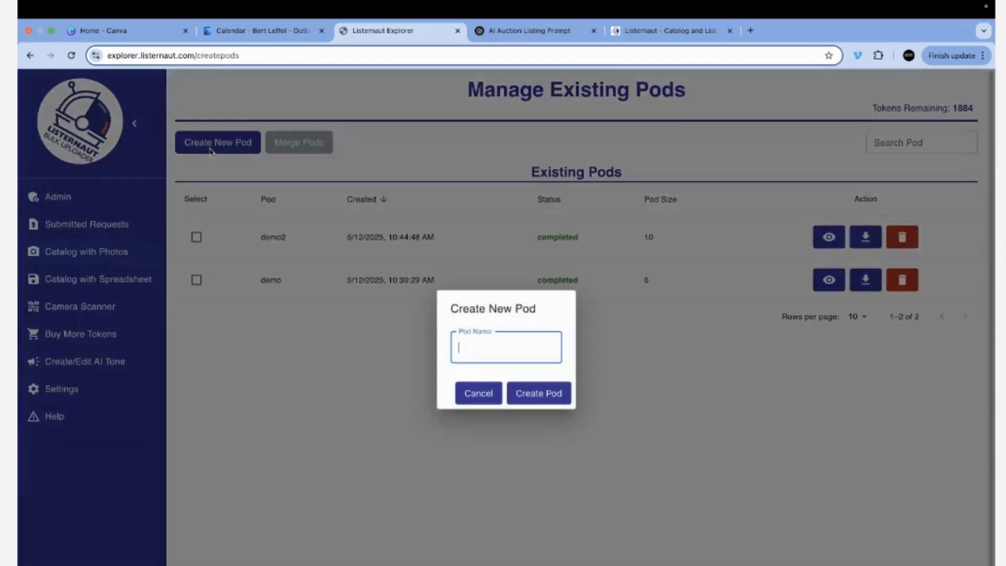
text(Demo3)
click(548, 393)
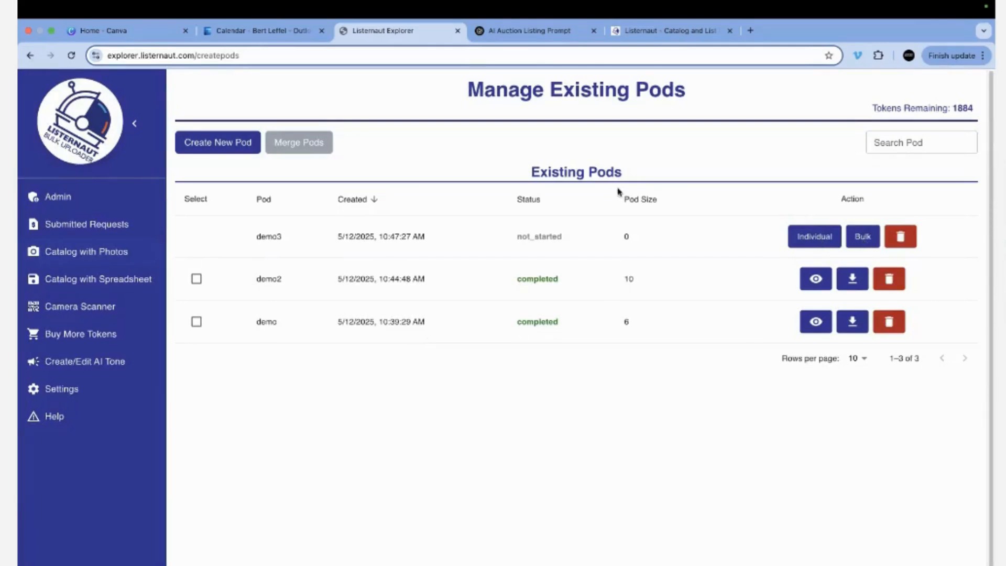
click(860, 240)
Load all 20 images from DEMO IMAGES > Fixed Size into demo3's bulk upload.
click(213, 232)
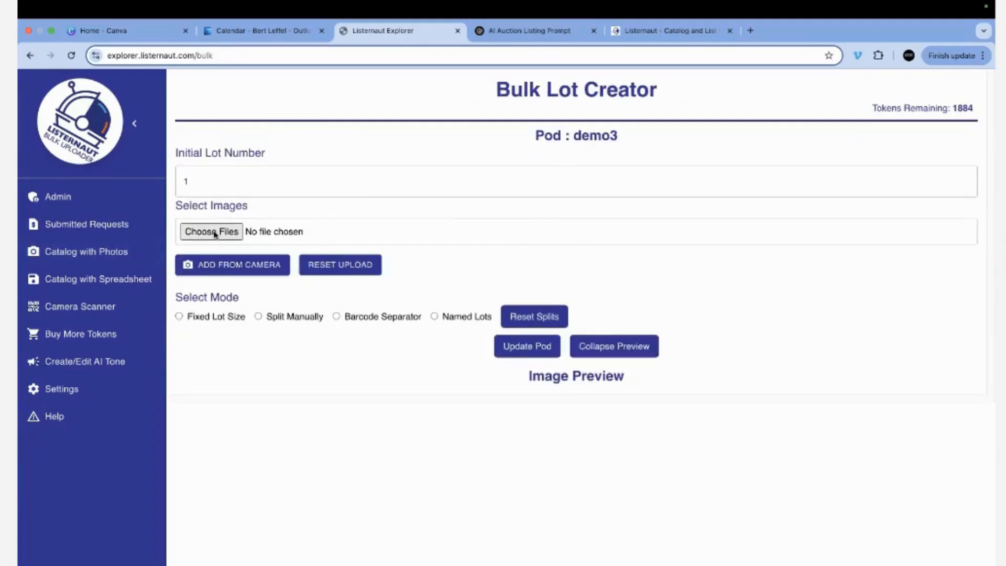
click(530, 134)
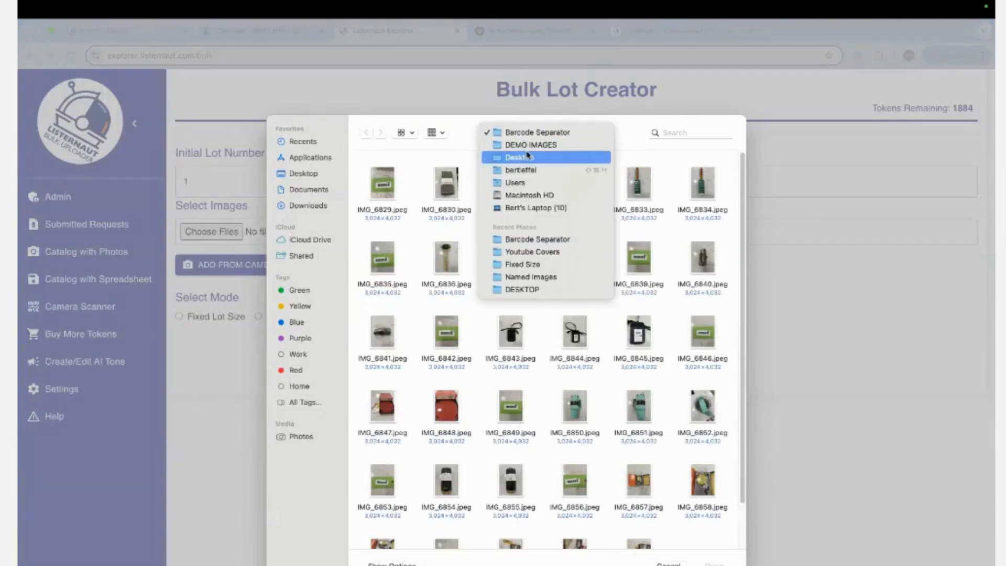
click(521, 146)
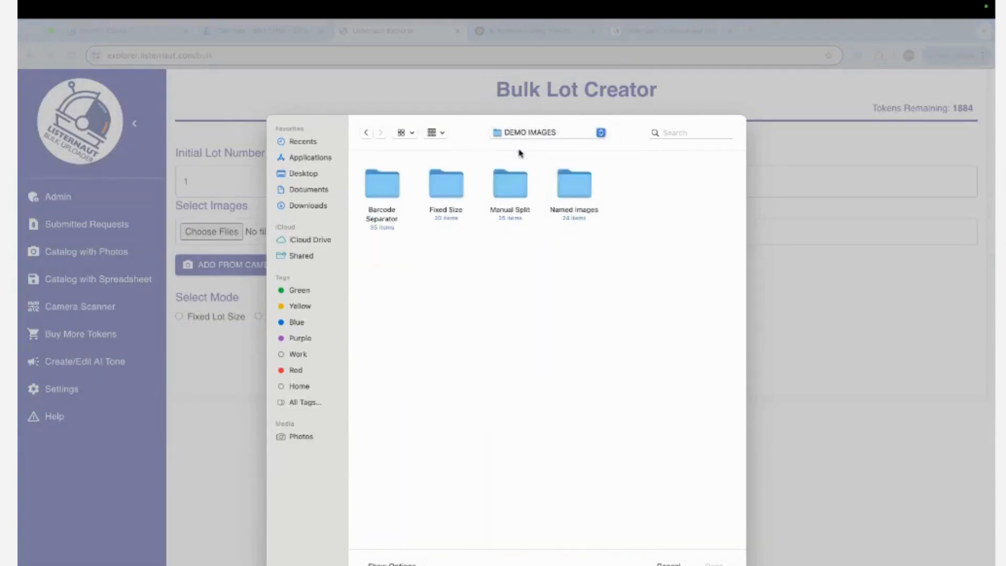
double_click(439, 197)
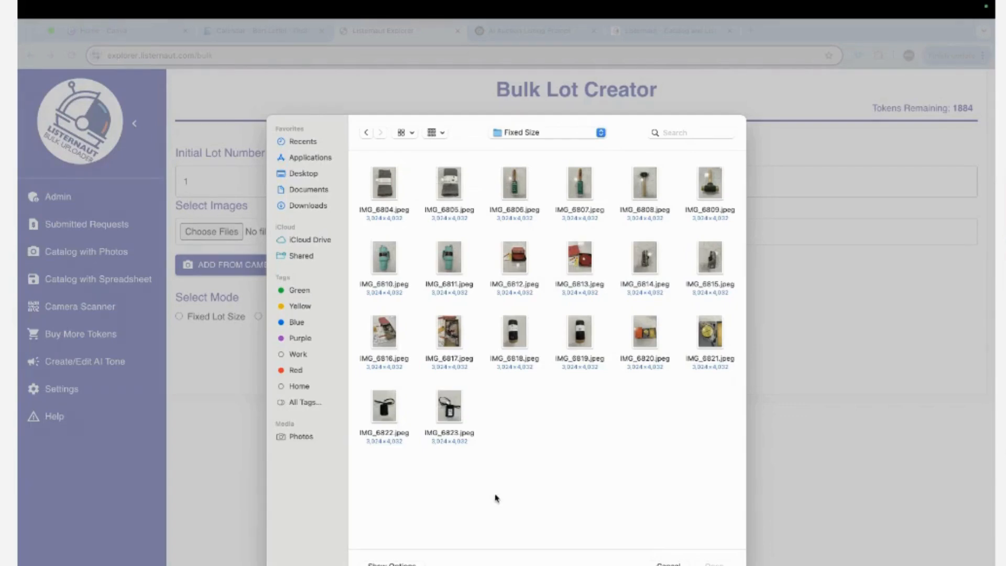
key(super+a)
key(Return)
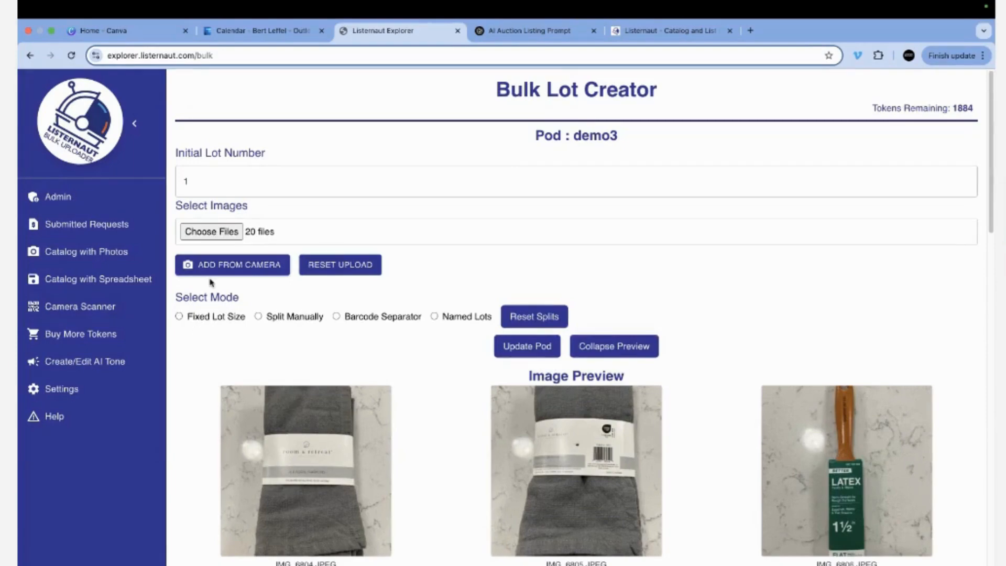
Group the 20 images into fixed lots of 2 and save them to the demo3 pod.
click(179, 316)
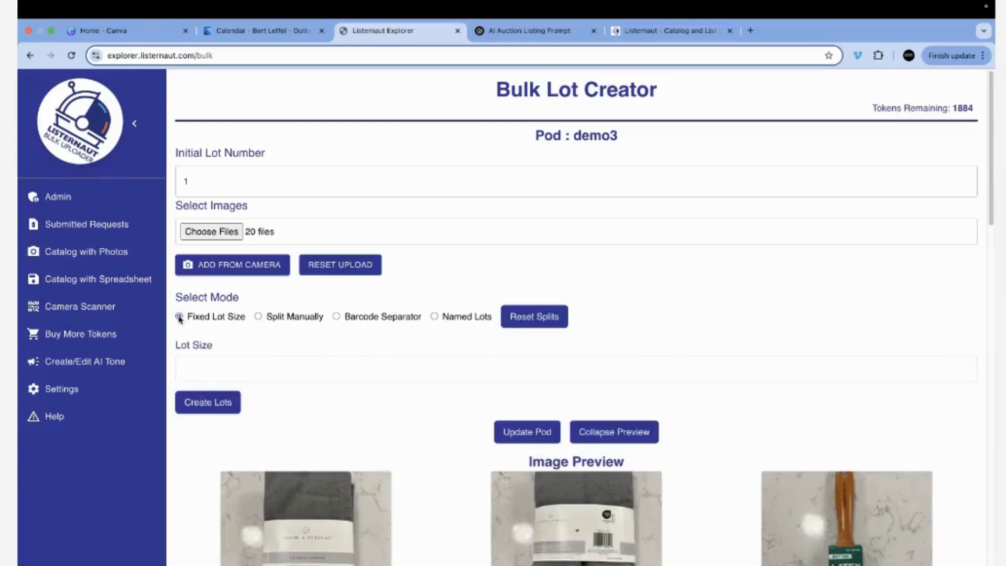
click(248, 374)
text(2)
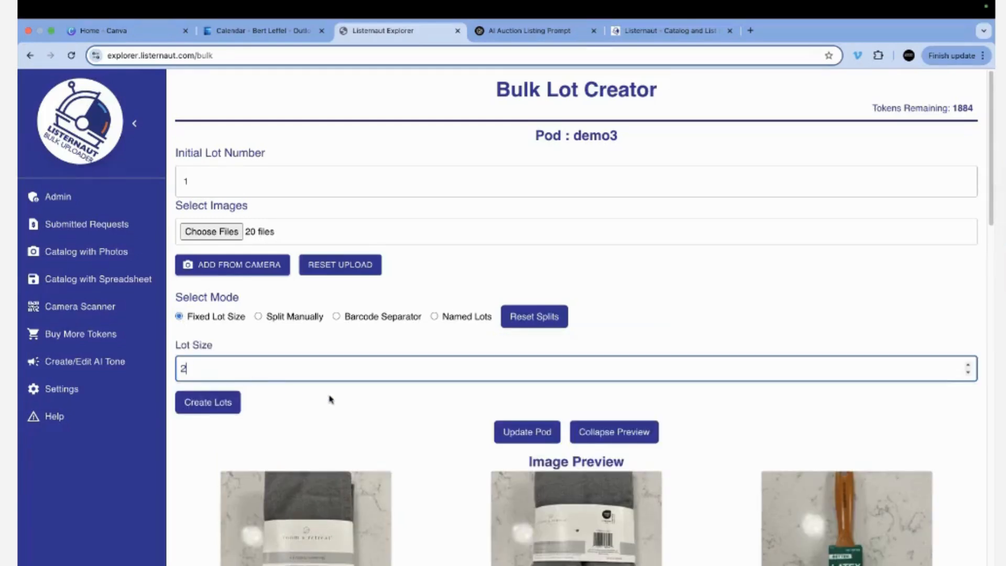
click(223, 403)
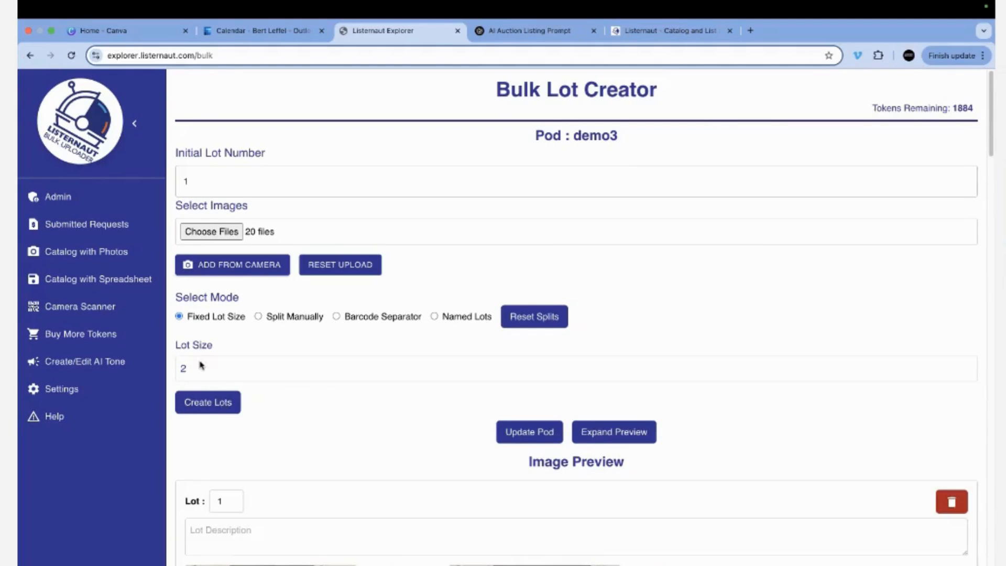
scroll(368, 465, down, 4)
scroll(367, 467, down, 20)
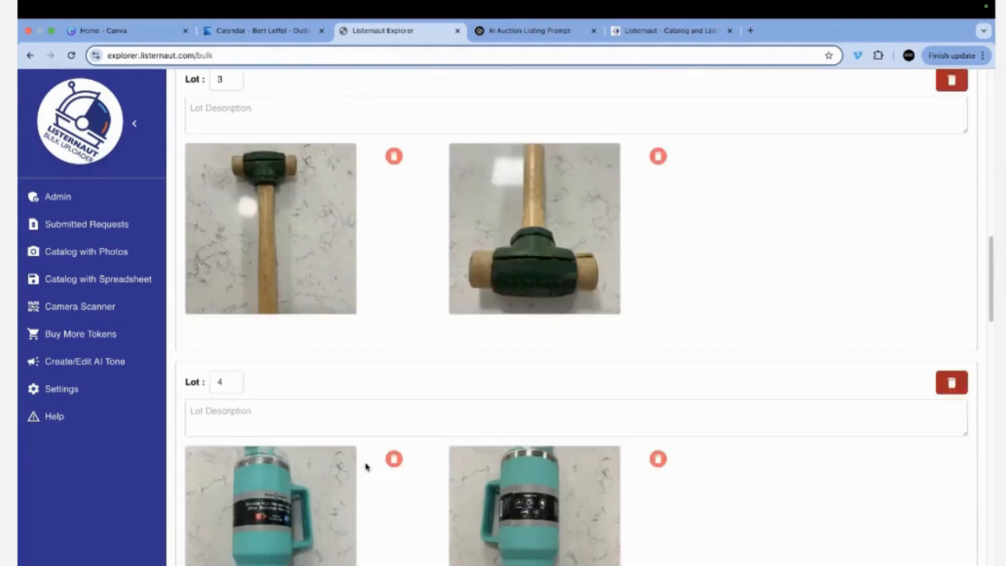
scroll(366, 469, up, 20)
scroll(365, 469, up, 4)
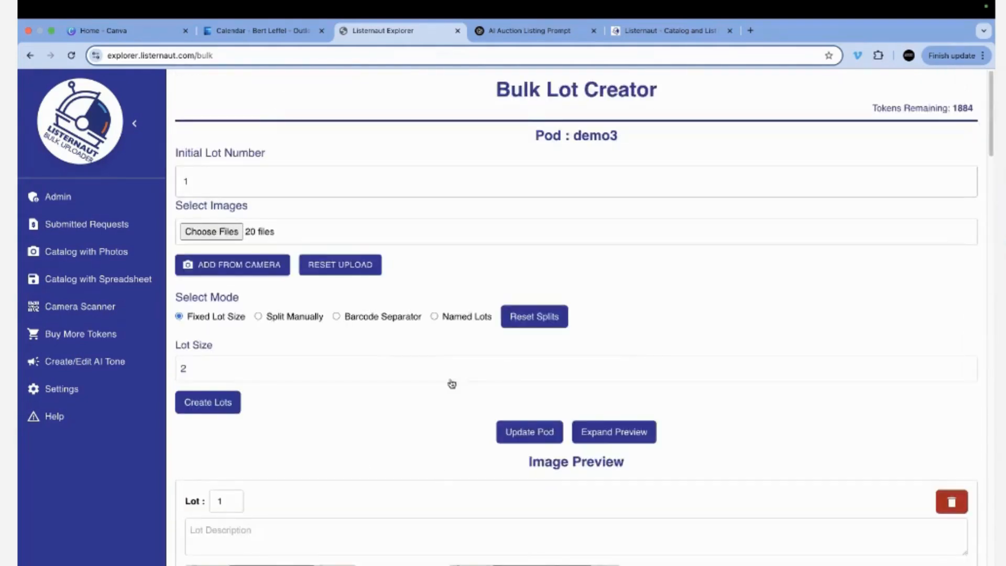
click(527, 432)
click(646, 396)
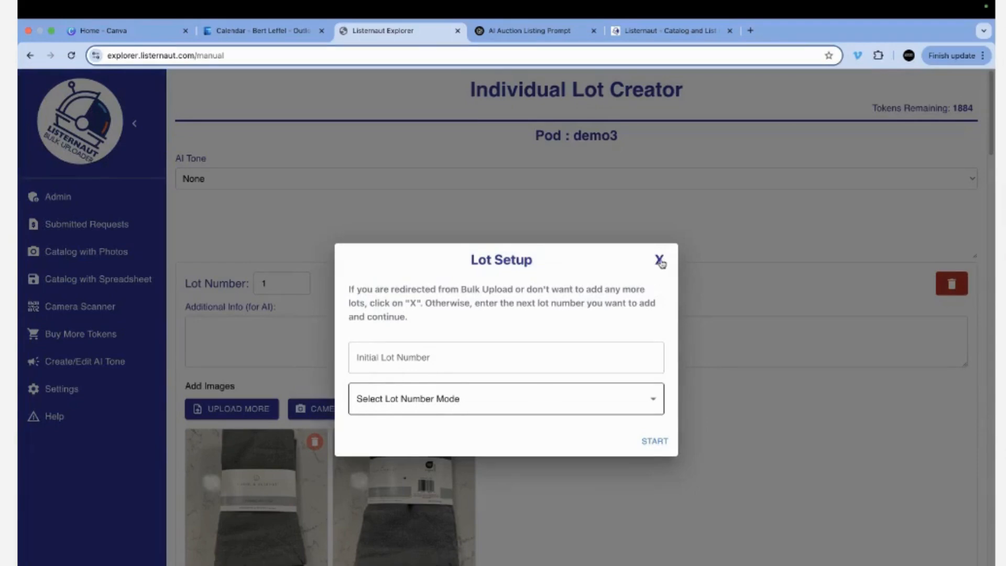
Dismiss the Lot Setup prompt and process demo3's lots with the DEMOD AI tone.
click(660, 261)
click(411, 179)
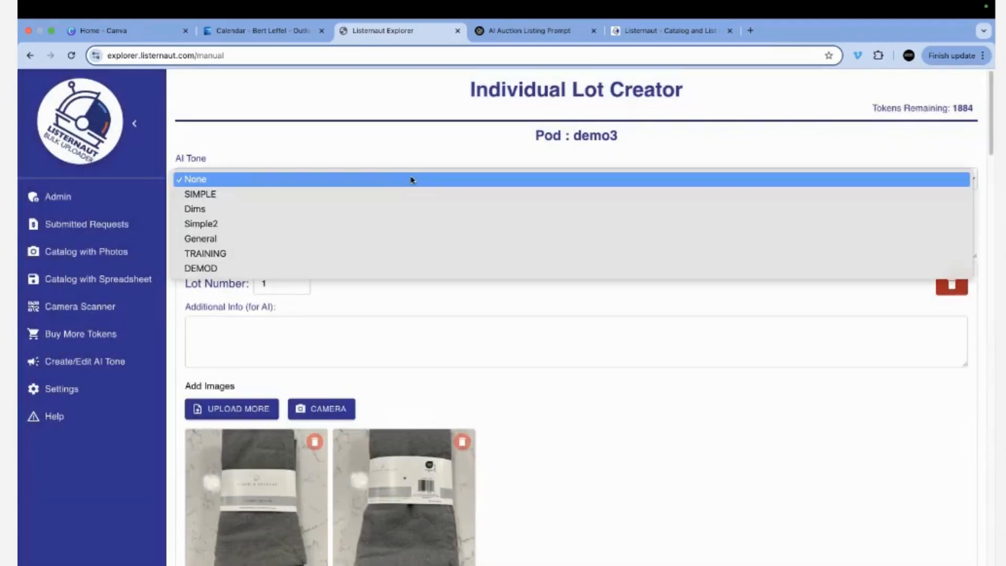
click(422, 274)
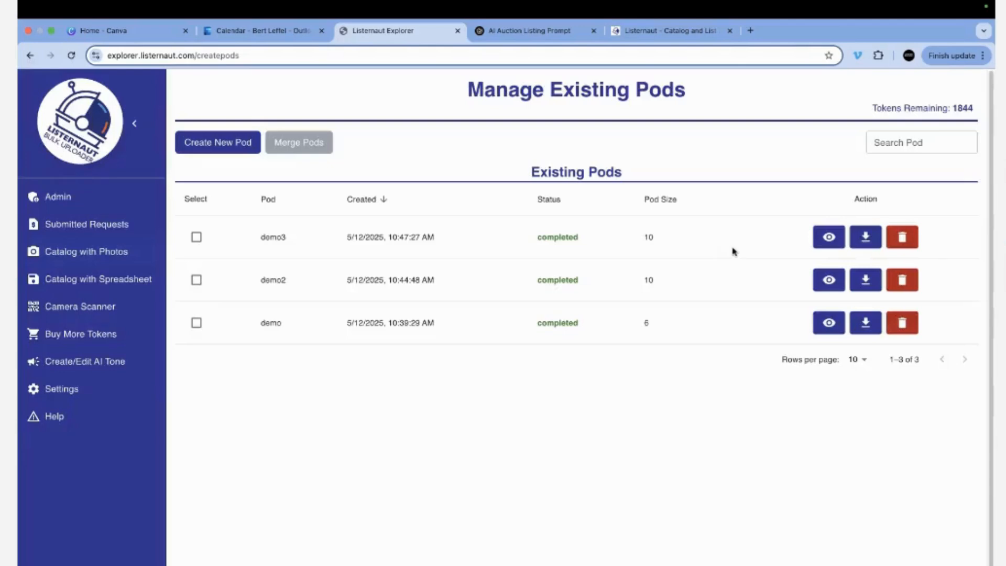
Open demo3's results and review the generated details of lot 1 and lot 2.
click(825, 235)
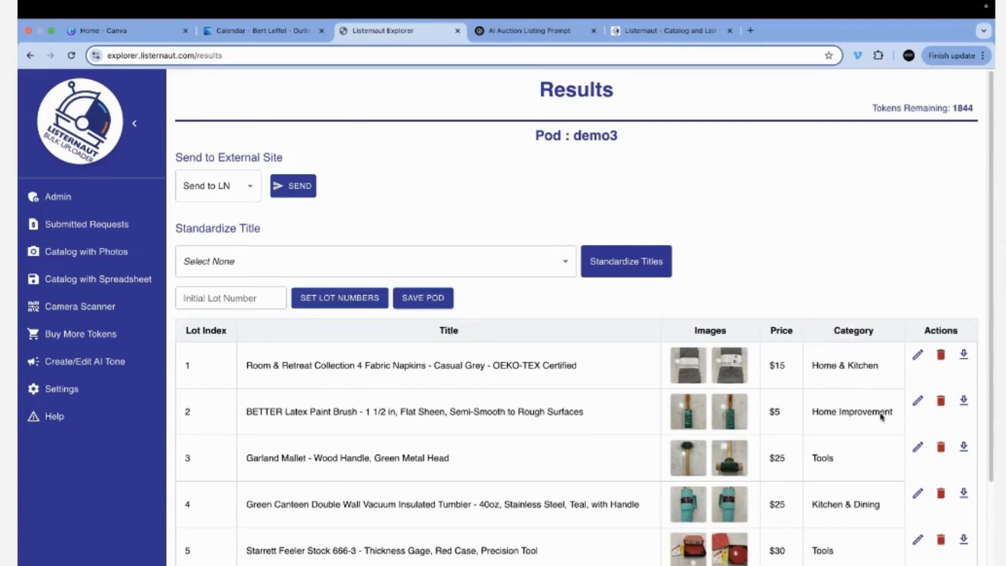
click(917, 358)
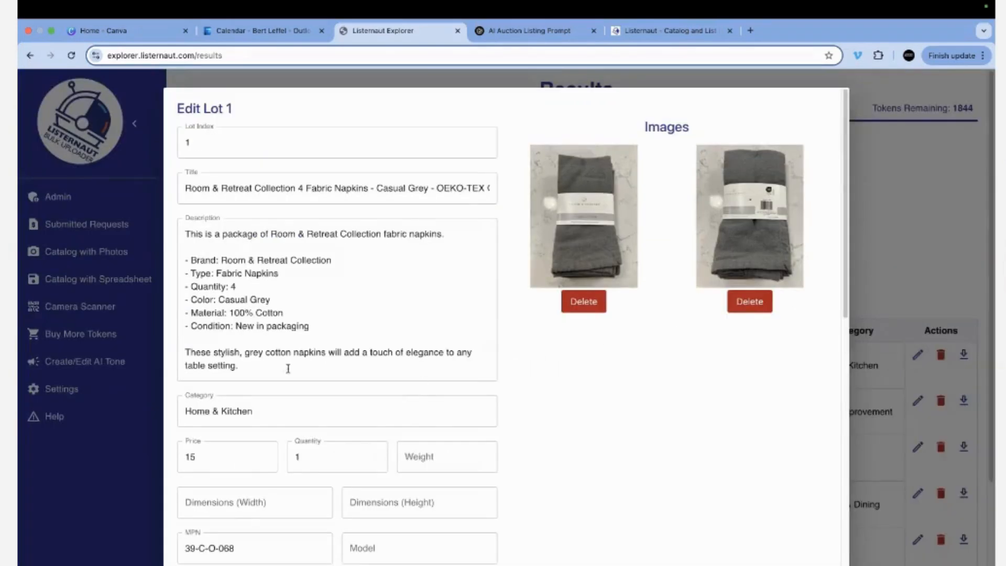
drag(288, 368, 151, 204)
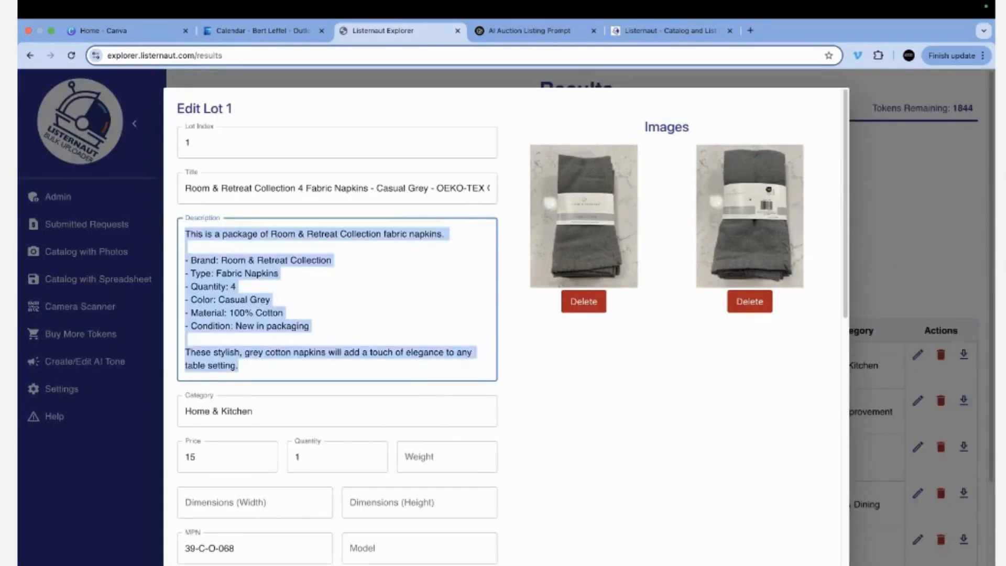
click(916, 444)
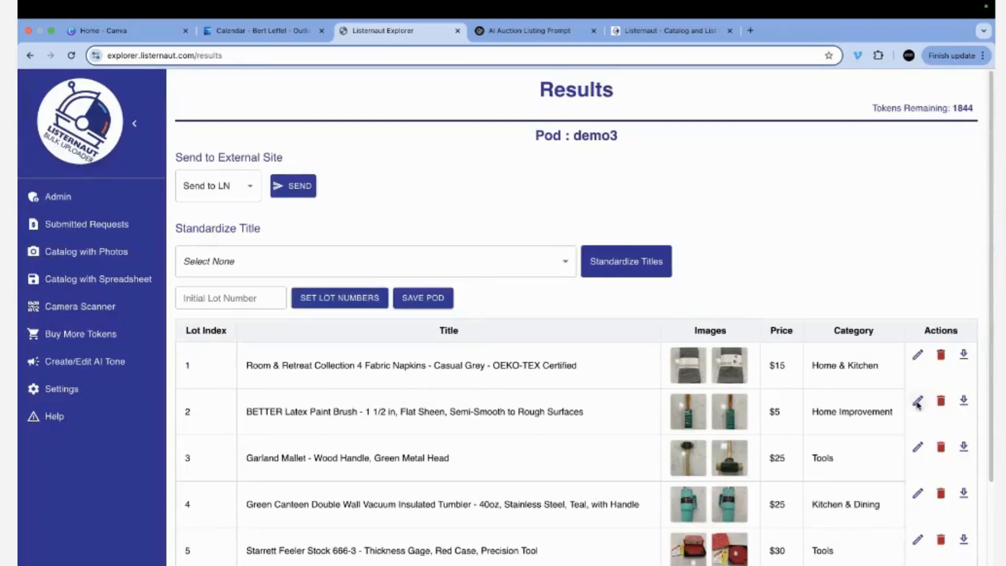
click(917, 403)
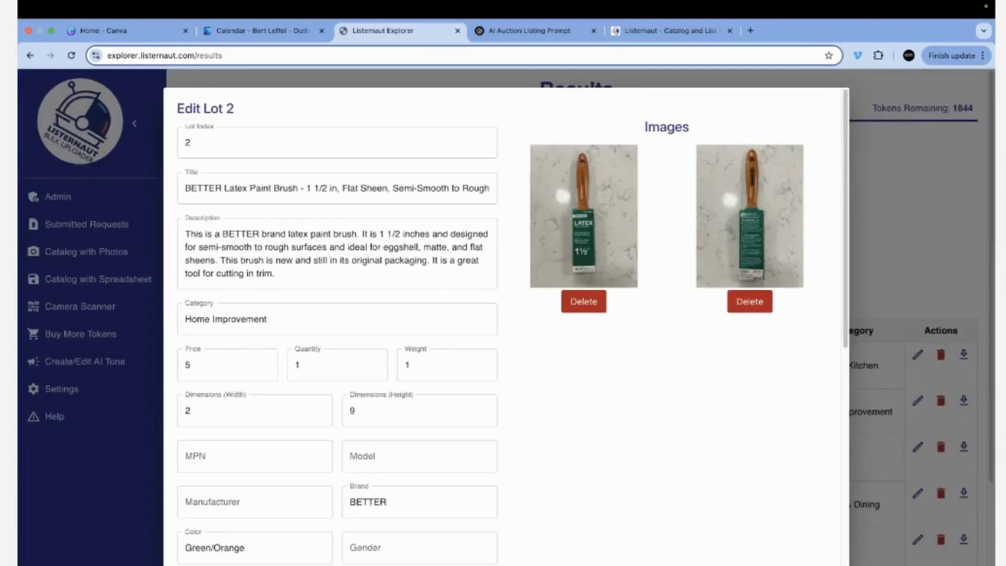
key(Escape)
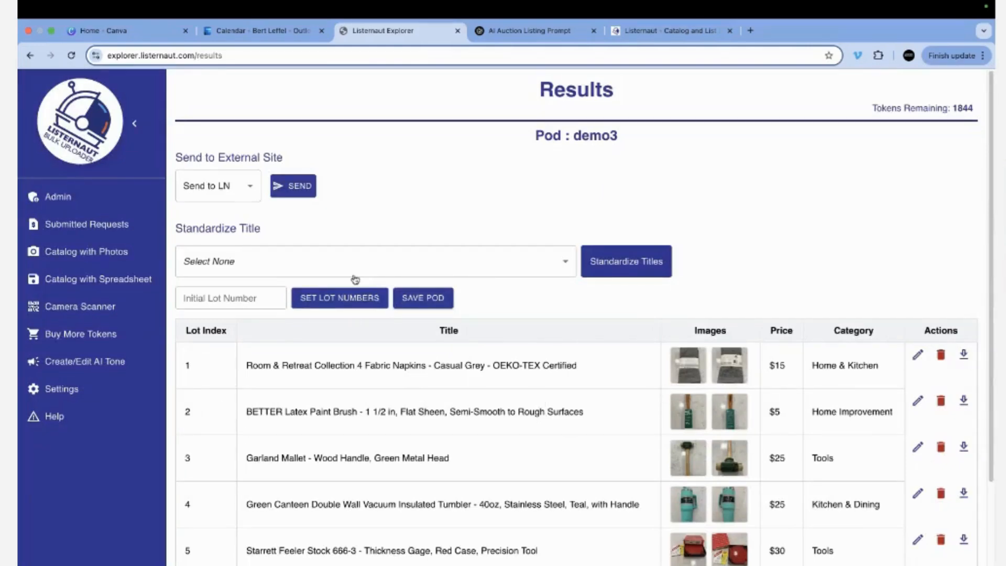
Apply the DEMO title format to all demo3 titles, e.g. 'Room Retreat Napkins - Grey - 4 Pack'.
click(473, 270)
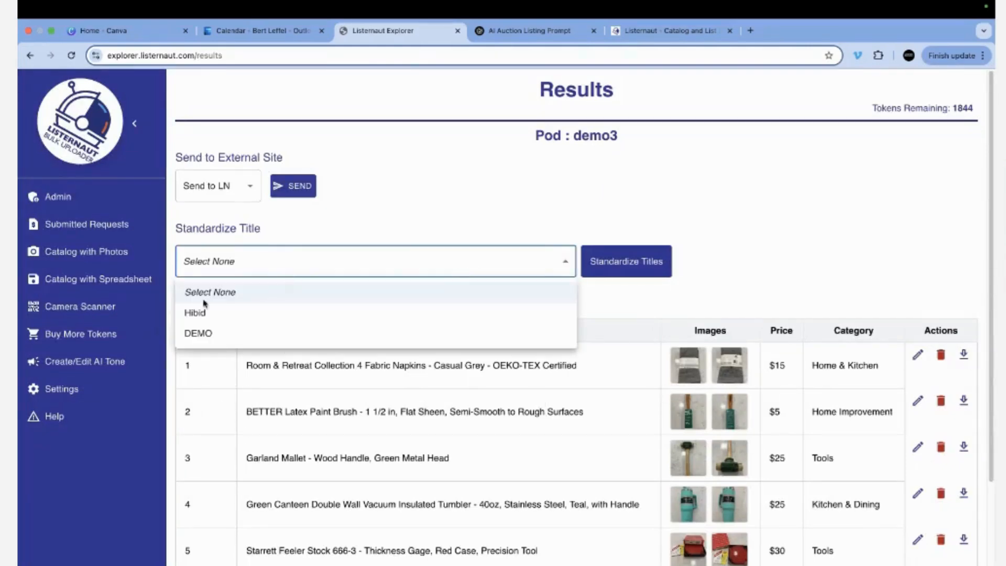
click(197, 333)
click(618, 266)
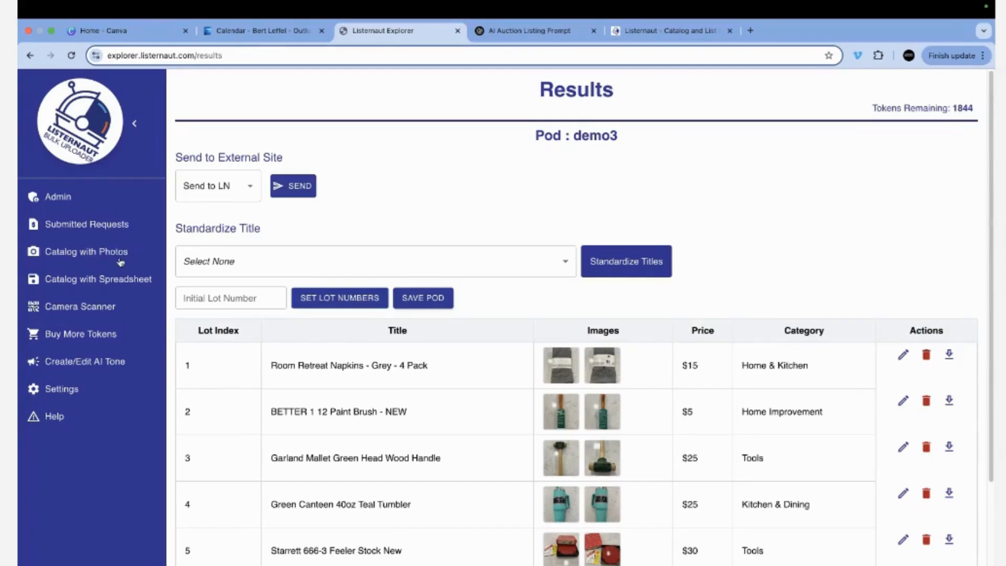
Create a new pod named DEMO4 from the pod list.
click(79, 256)
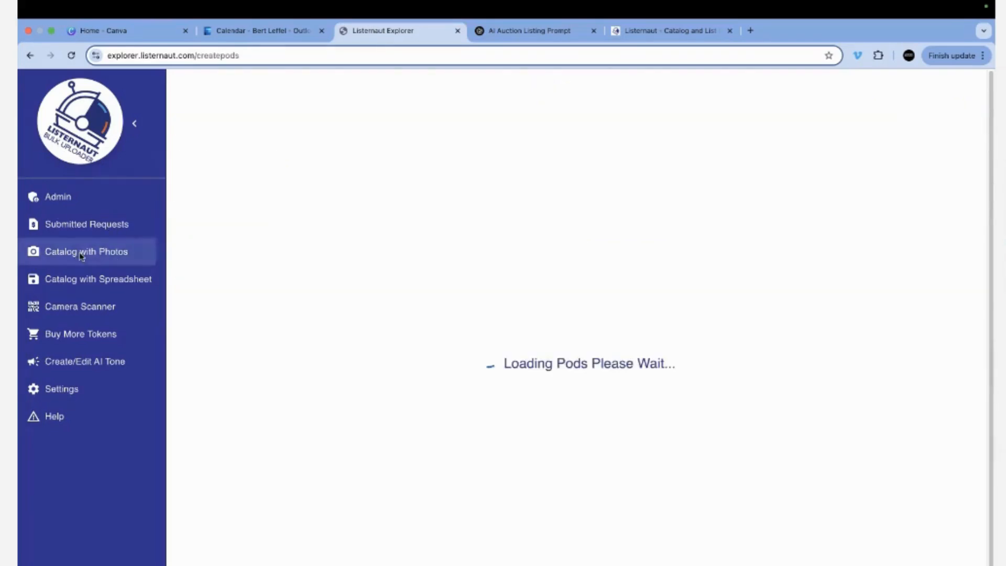
click(206, 151)
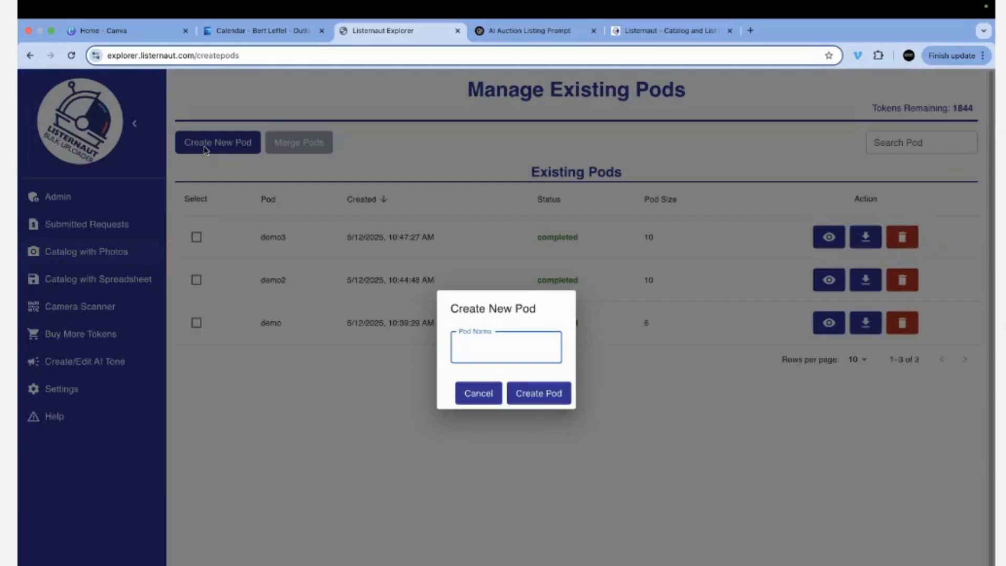
text(DEMO4)
click(552, 401)
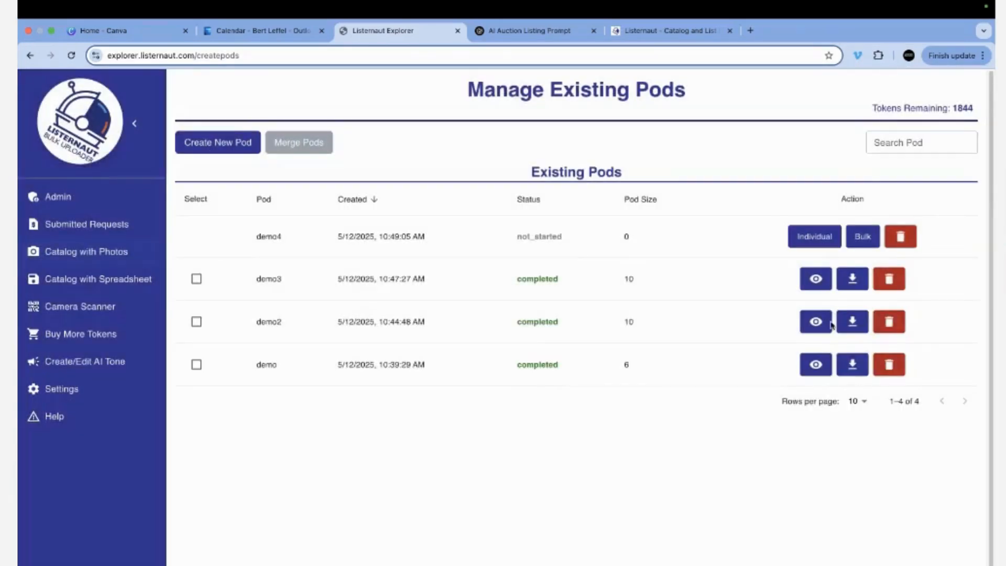
Load all 24 images from DEMO IMAGES > Named Images into demo4's bulk upload.
click(862, 237)
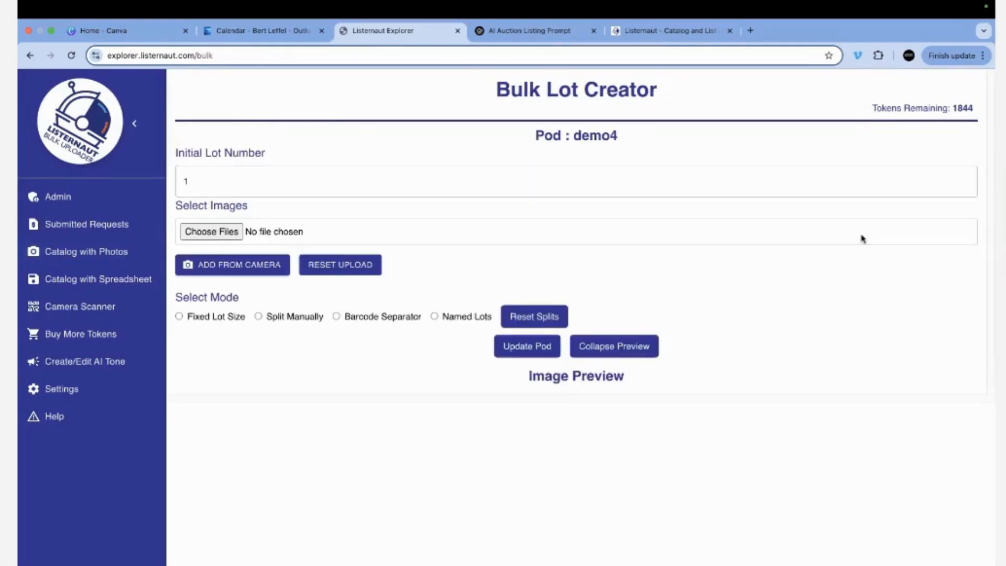
click(208, 234)
click(579, 135)
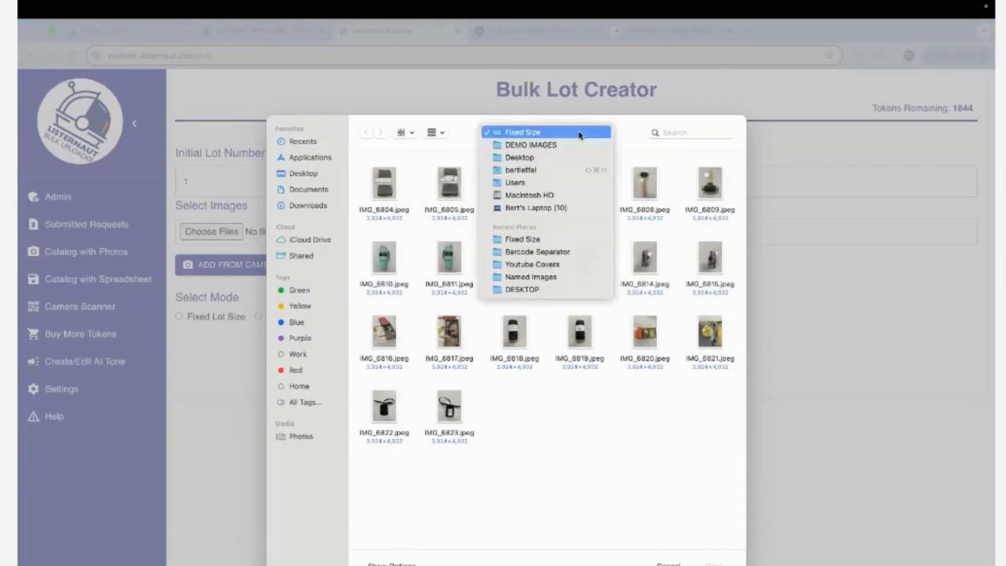
click(567, 152)
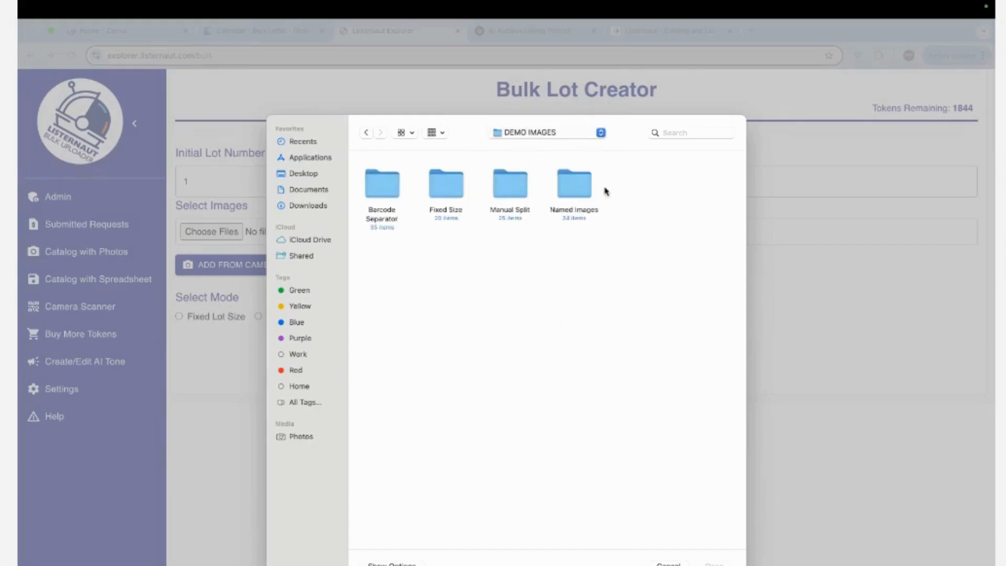
double_click(577, 187)
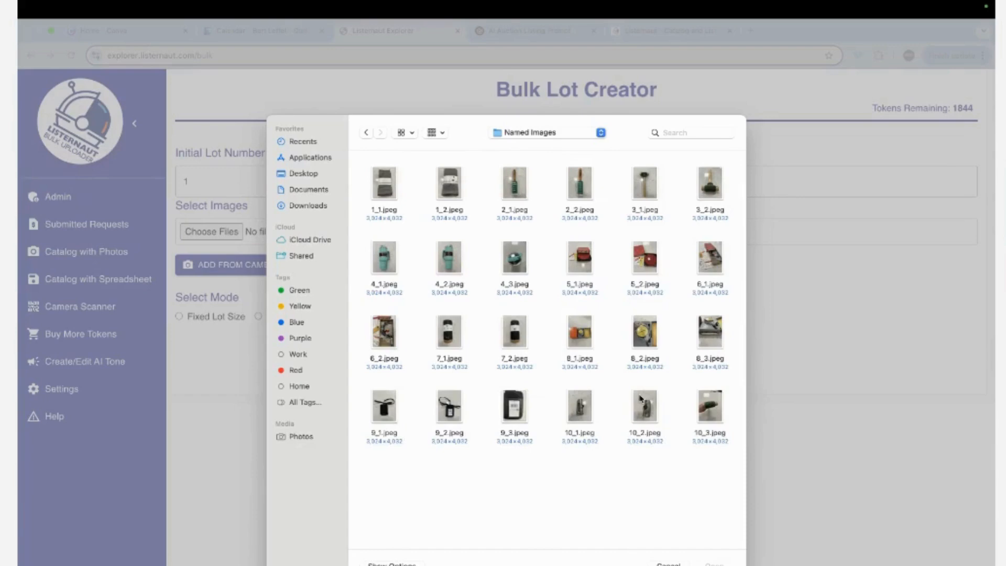
key(super+a)
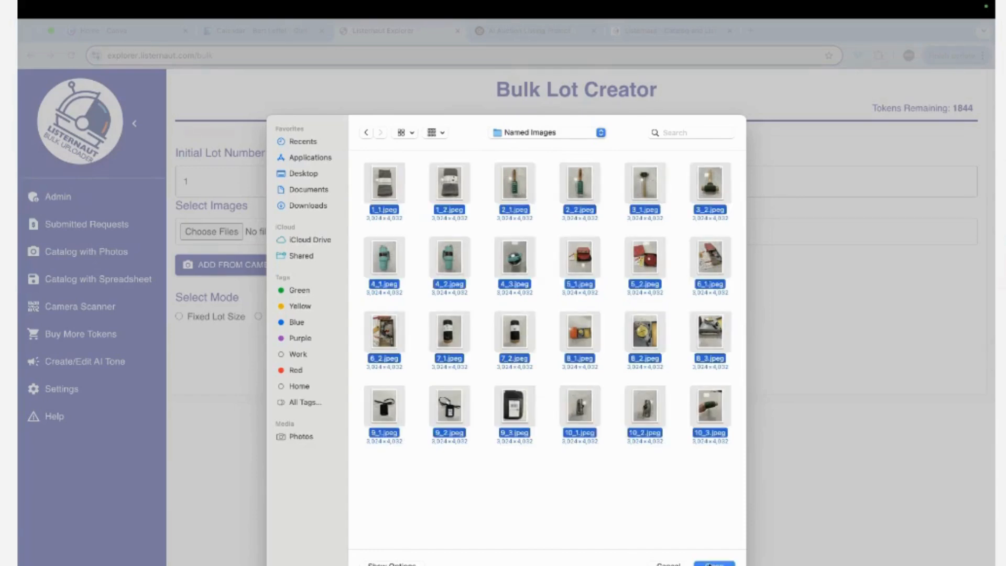
click(712, 562)
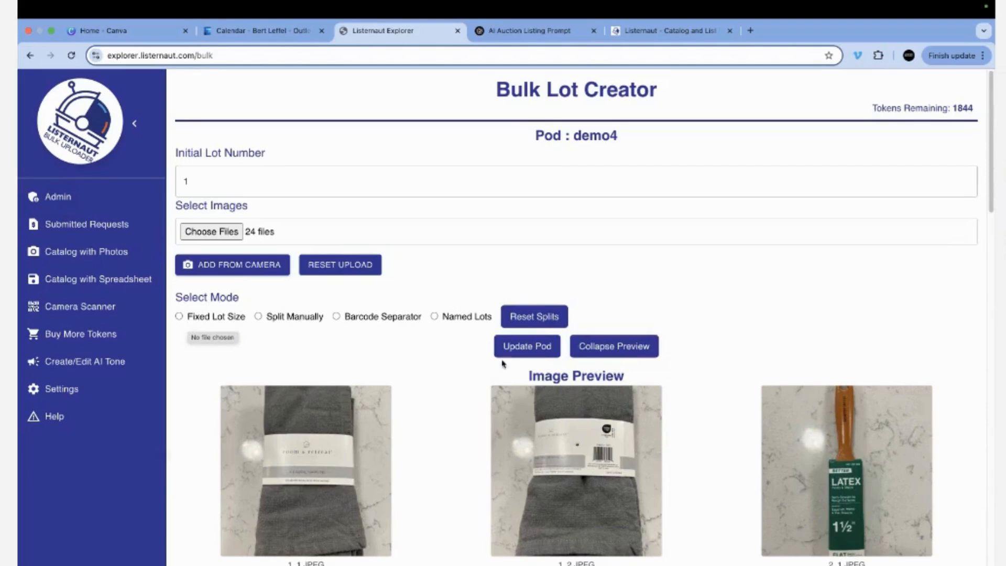
Build demo4's lots from the image file names and submit them as a pod update.
click(434, 316)
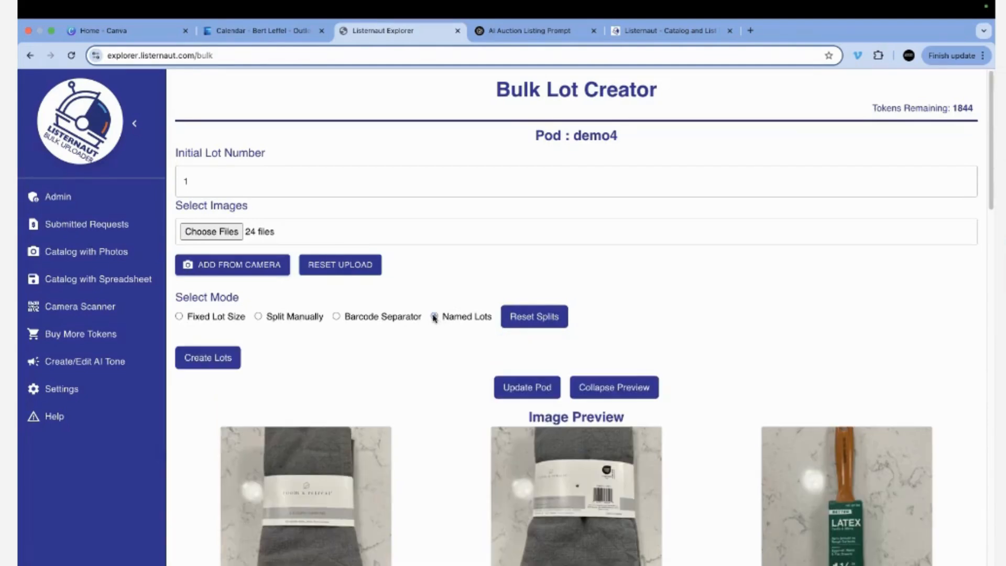
click(207, 361)
scroll(382, 456, down, 7)
scroll(495, 490, down, 20)
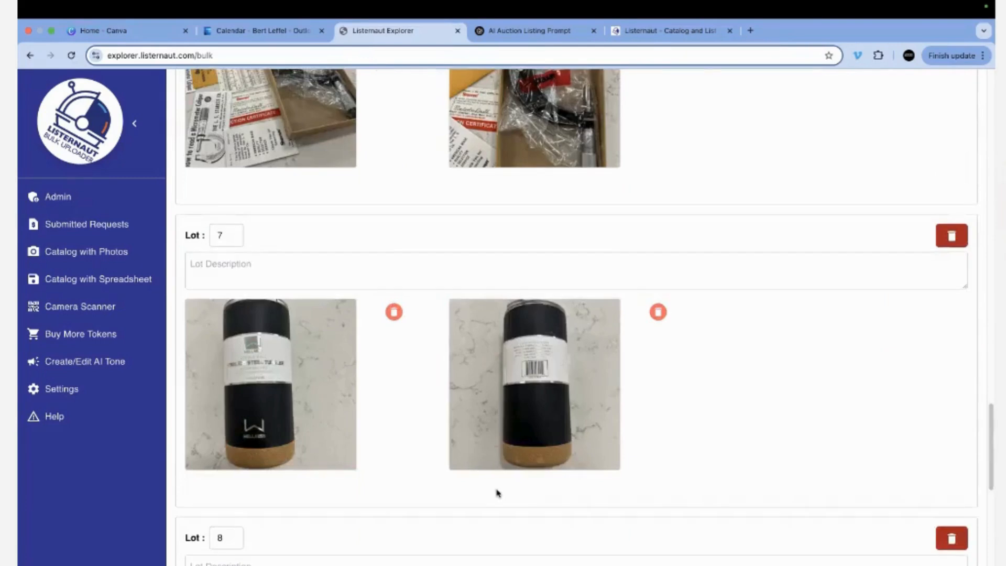
scroll(497, 493, up, 20)
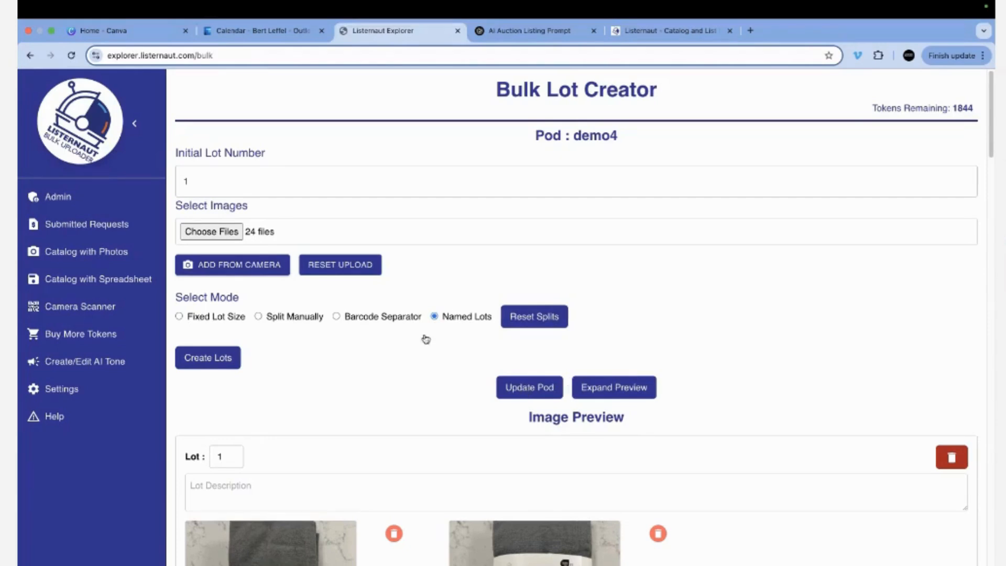
click(539, 386)
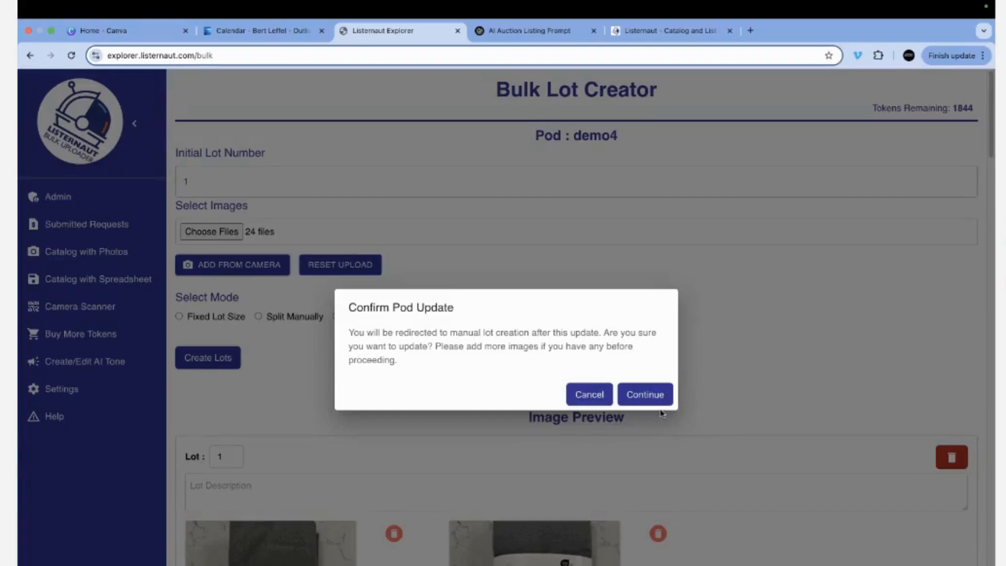
Confirm the demo4 pod update and process its lots with the DEMOD AI tone.
click(647, 395)
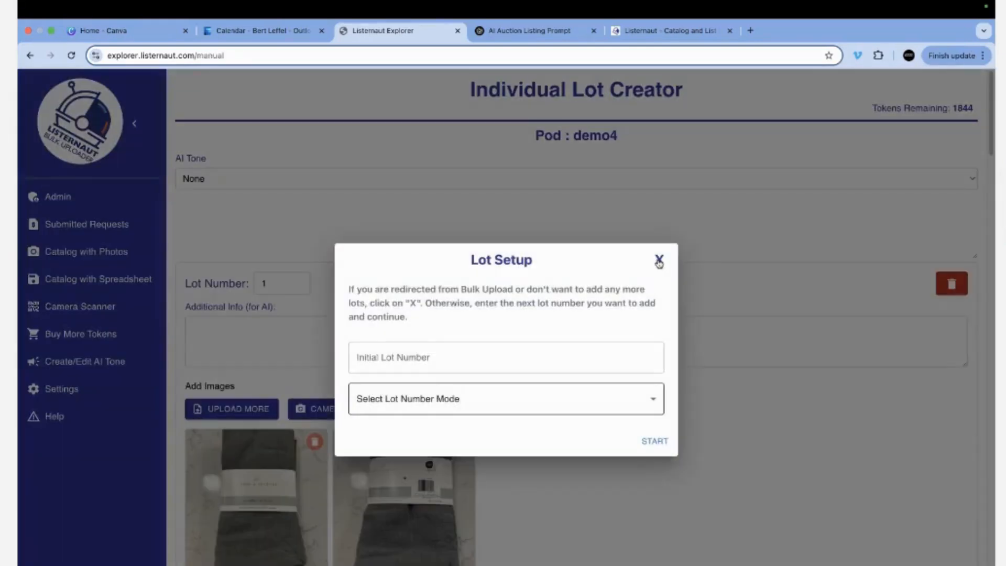
click(659, 260)
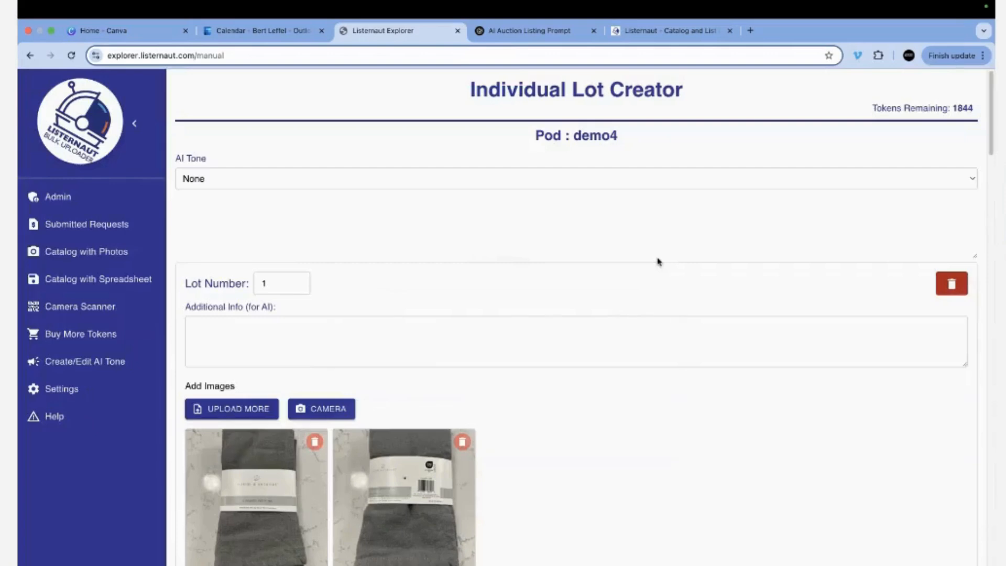
click(411, 178)
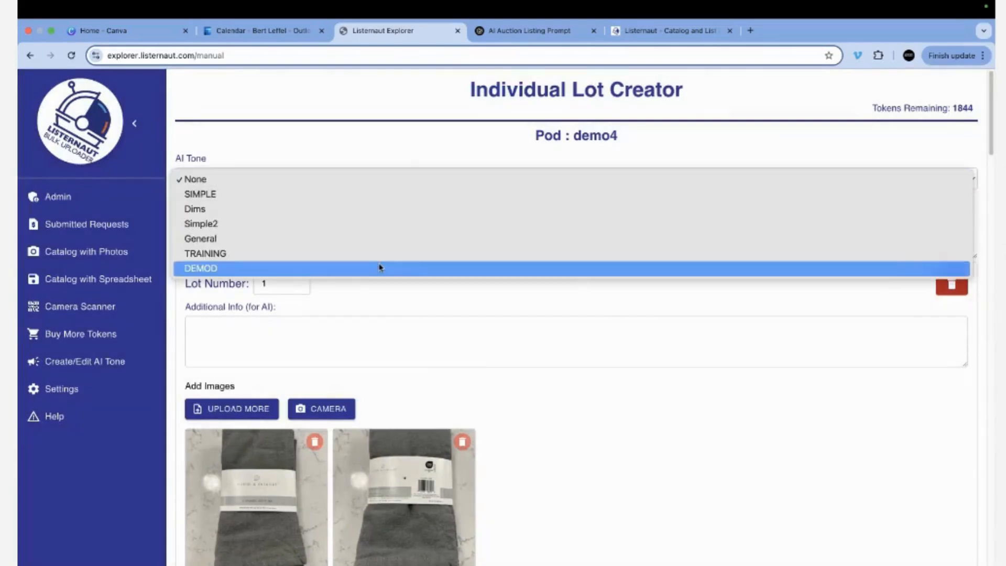
click(381, 267)
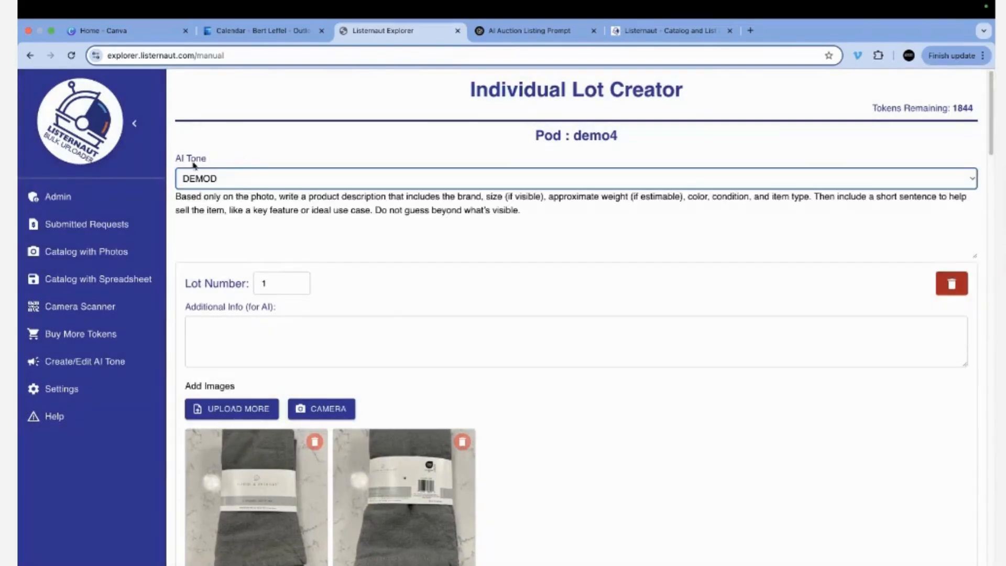
click(231, 194)
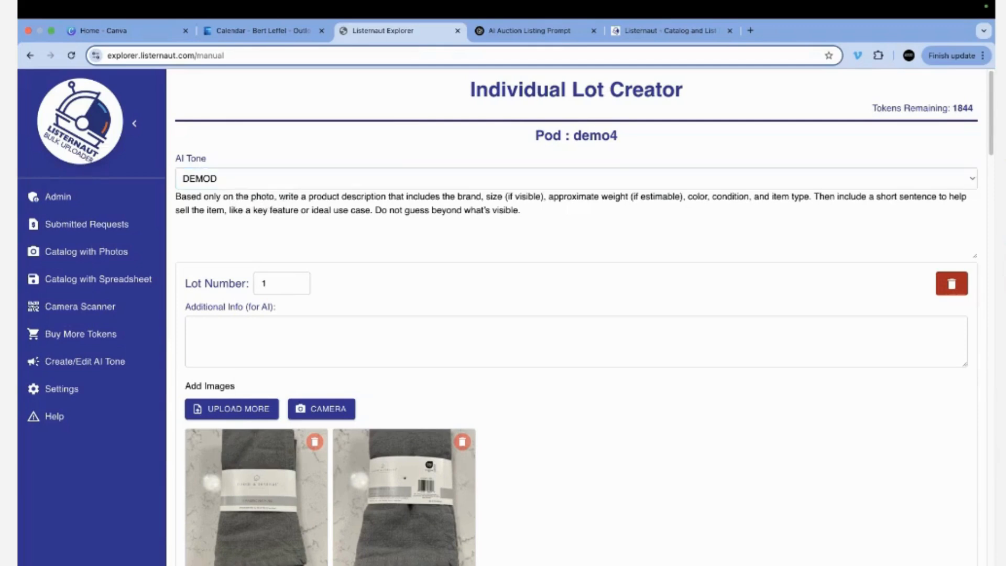
key(super+a)
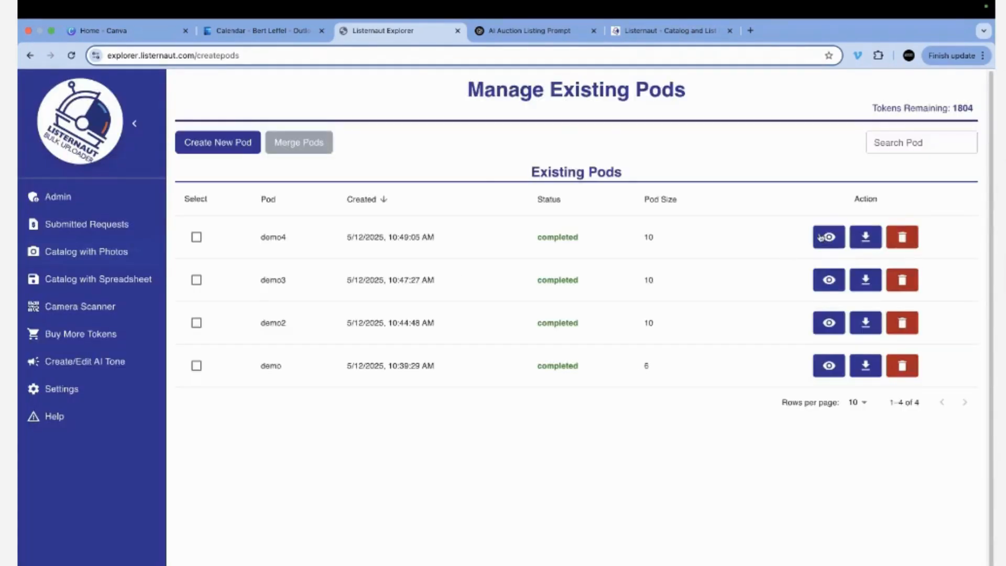
Open demo4's generated results and review lot 5's details.
click(827, 237)
scroll(637, 395, down, 5)
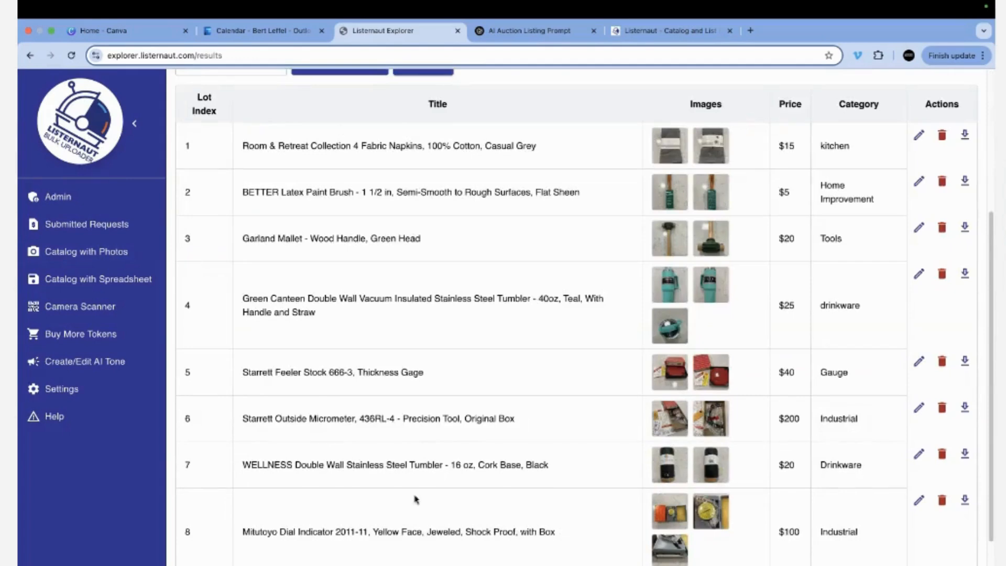
click(919, 360)
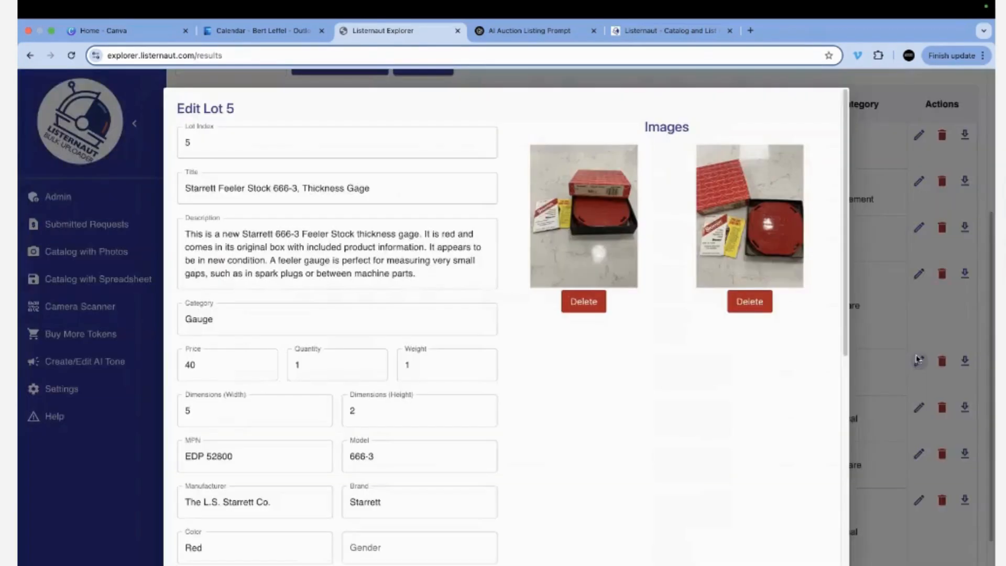
scroll(351, 373, down, 8)
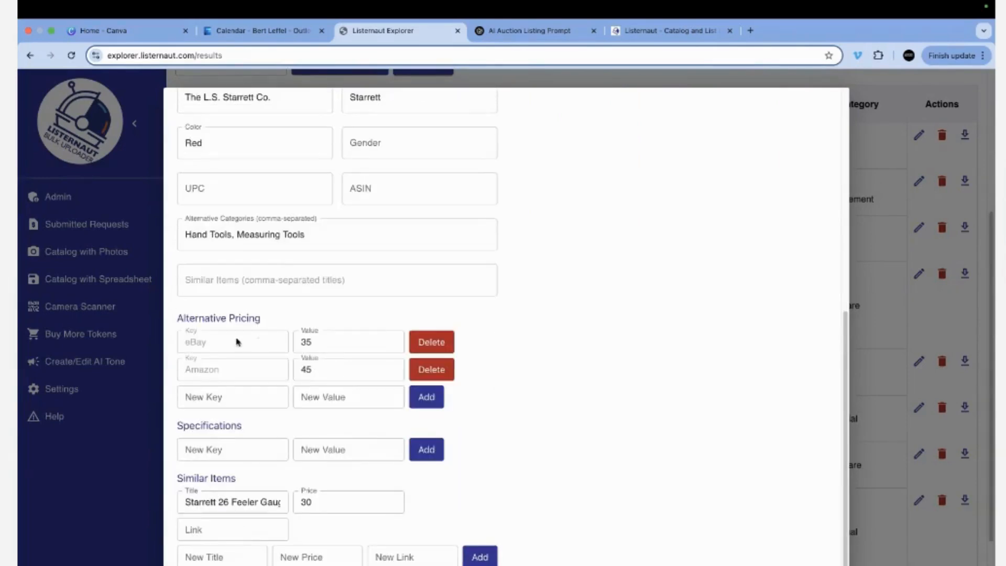
scroll(516, 390, up, 5)
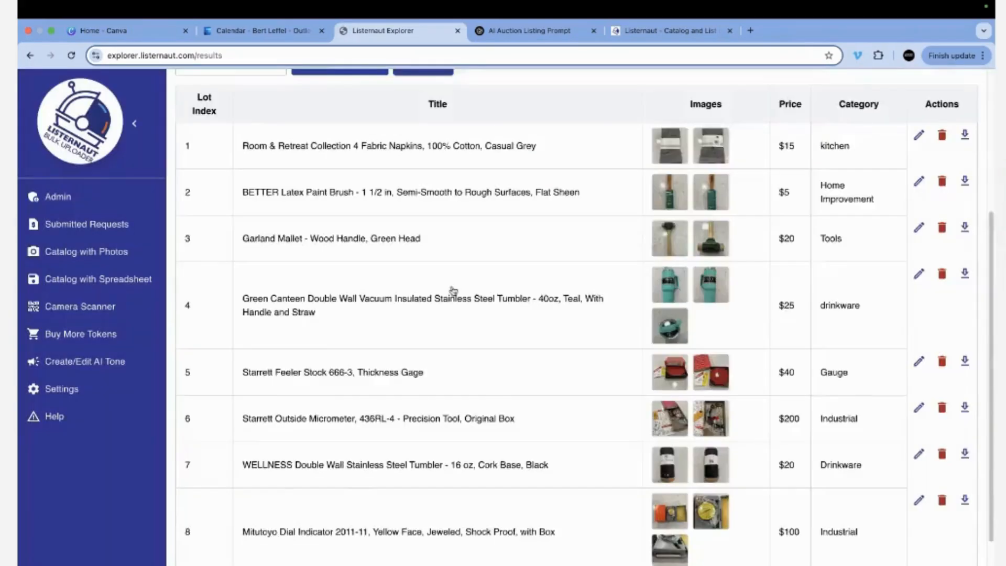
scroll(451, 292, up, 5)
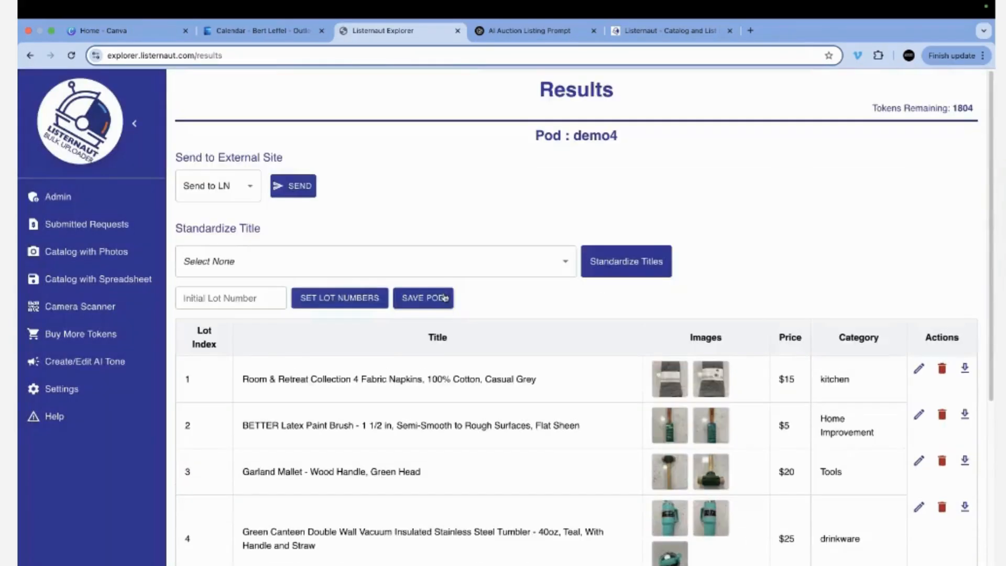
Standardize every demo4 lot title to the DEMO format, then return to the pod list.
click(337, 267)
click(296, 334)
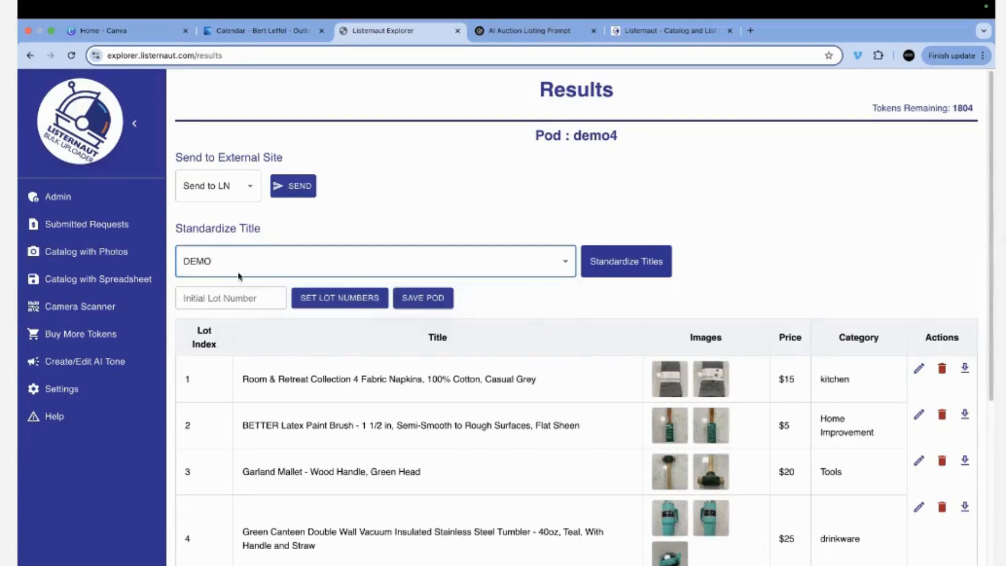
click(631, 262)
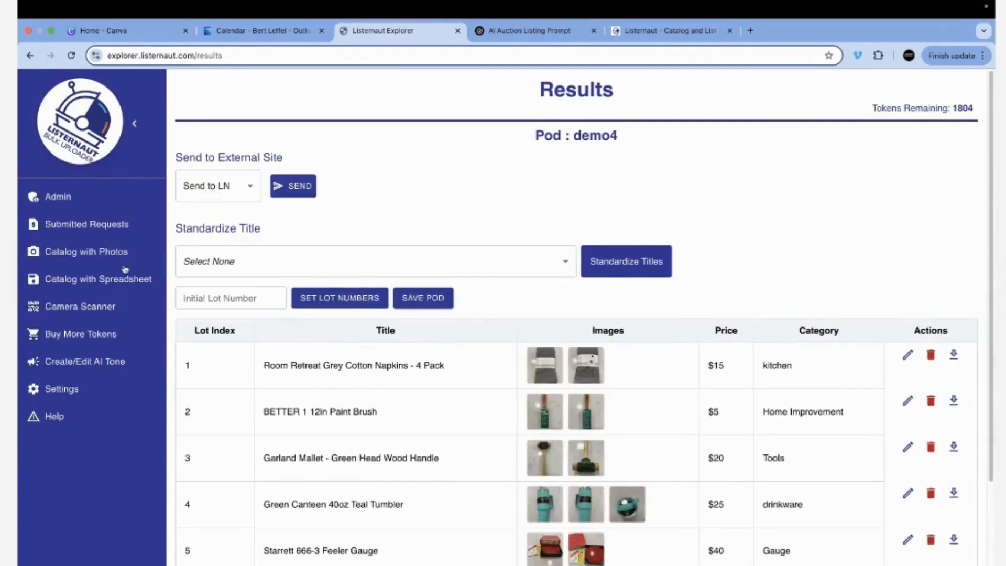
click(82, 253)
Create a new pod named DEMO5.
click(219, 144)
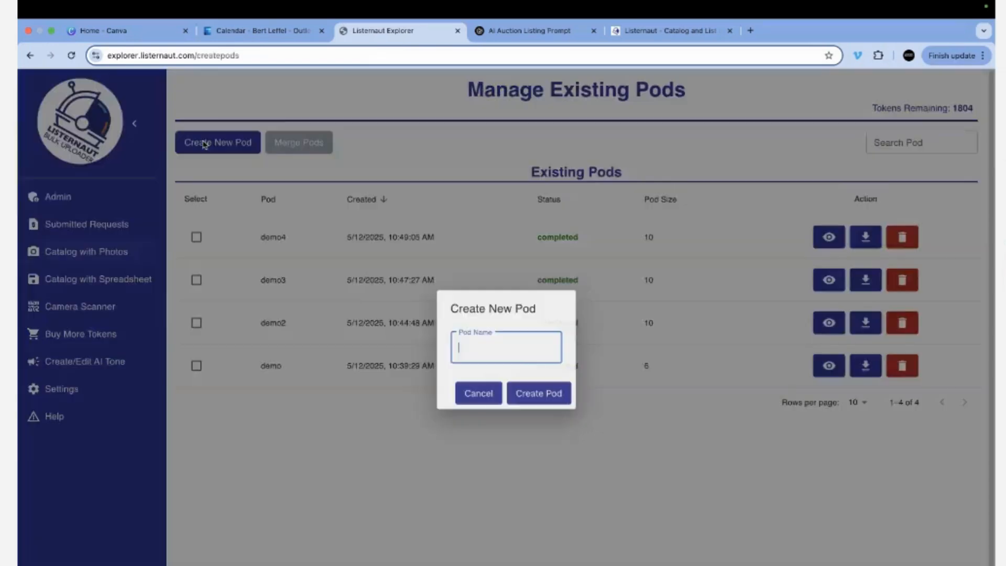
text(DEMO5)
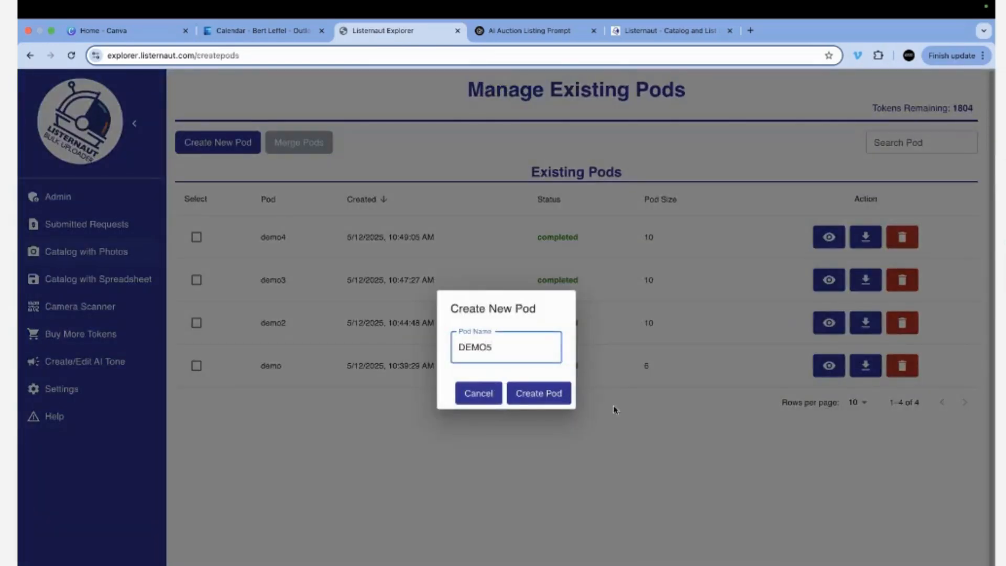
click(558, 398)
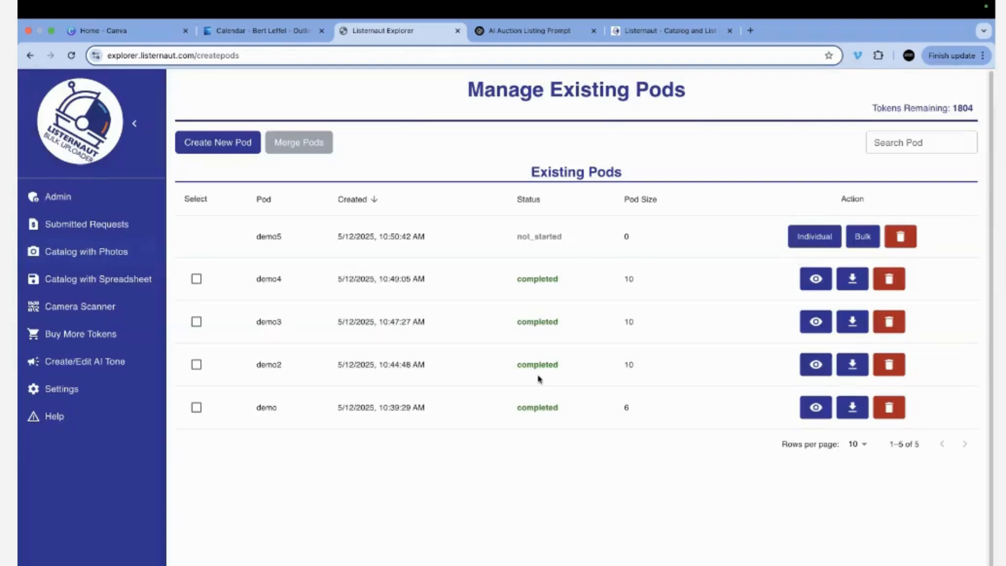
Load all 25 images from DEMO IMAGES > Manual Split into demo5 and choose Split Manually.
click(863, 239)
click(209, 232)
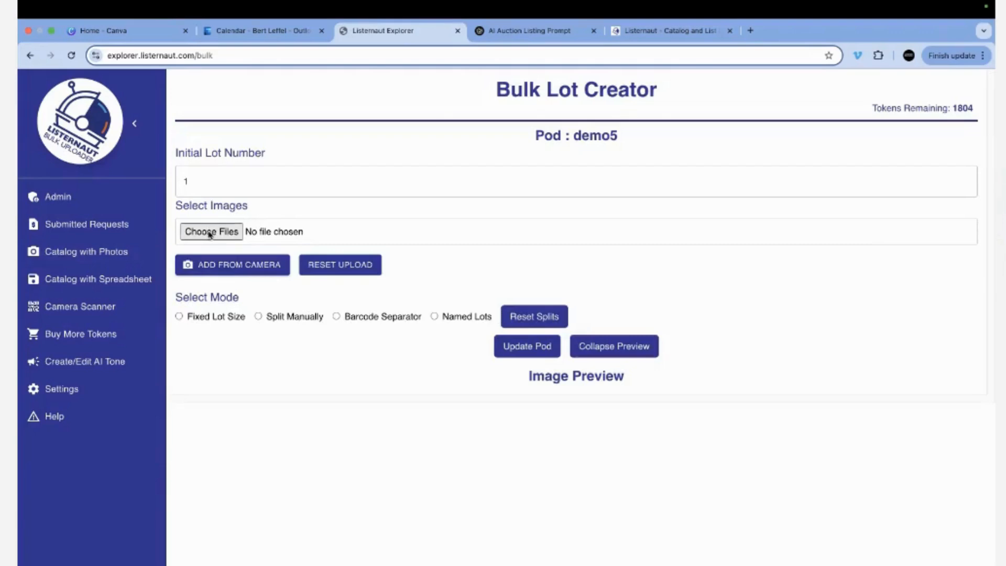
click(527, 137)
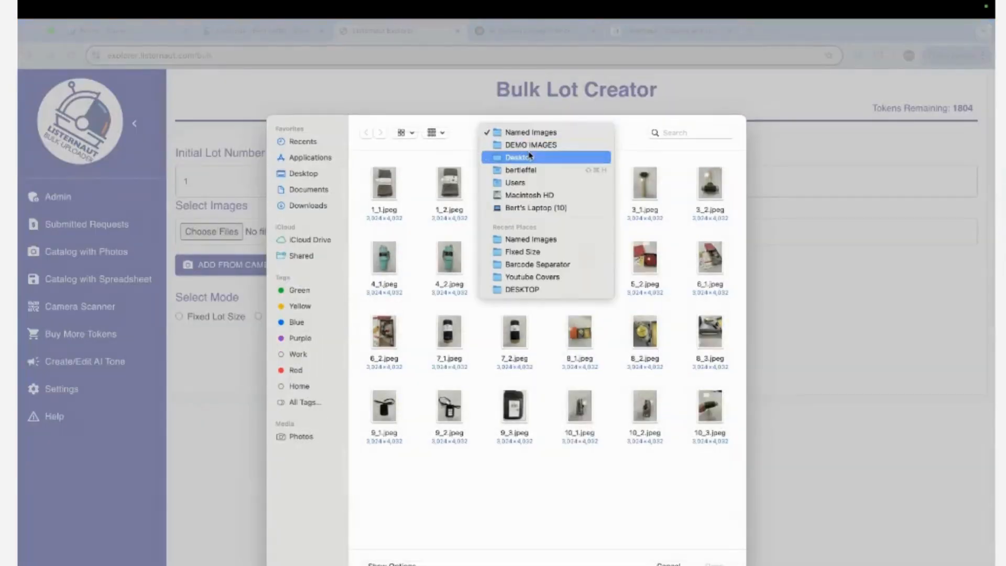
click(529, 143)
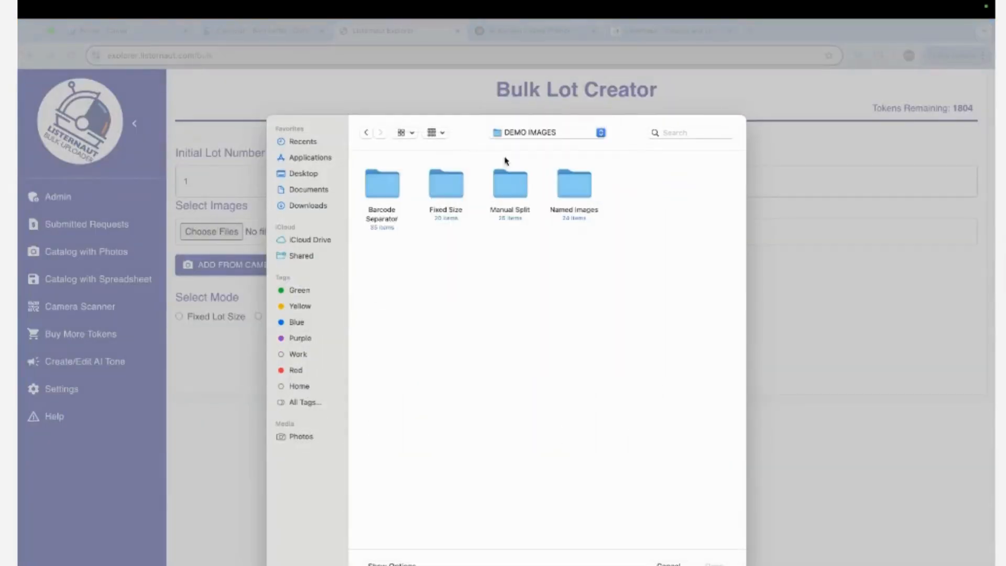
double_click(521, 186)
key(super+a)
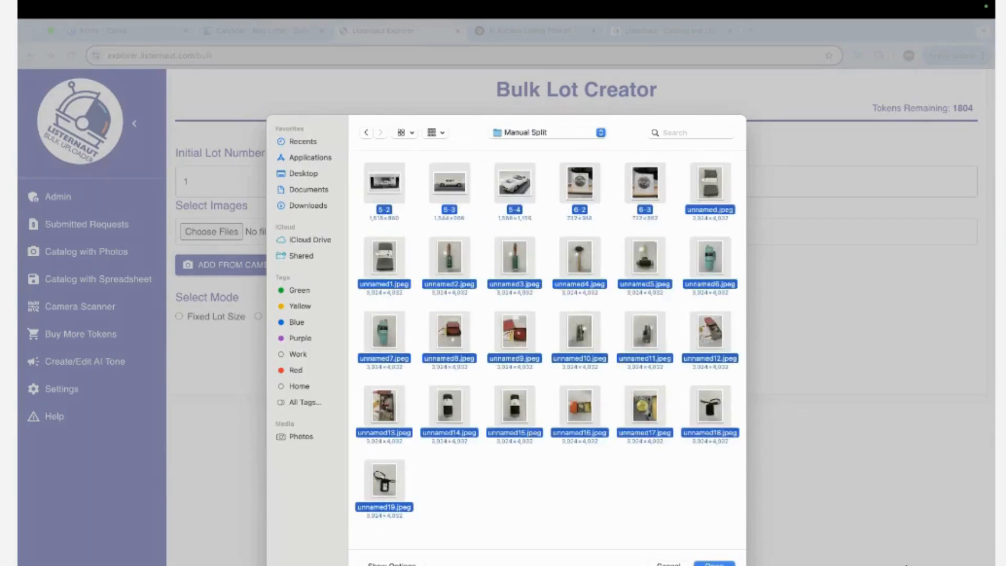
key(Return)
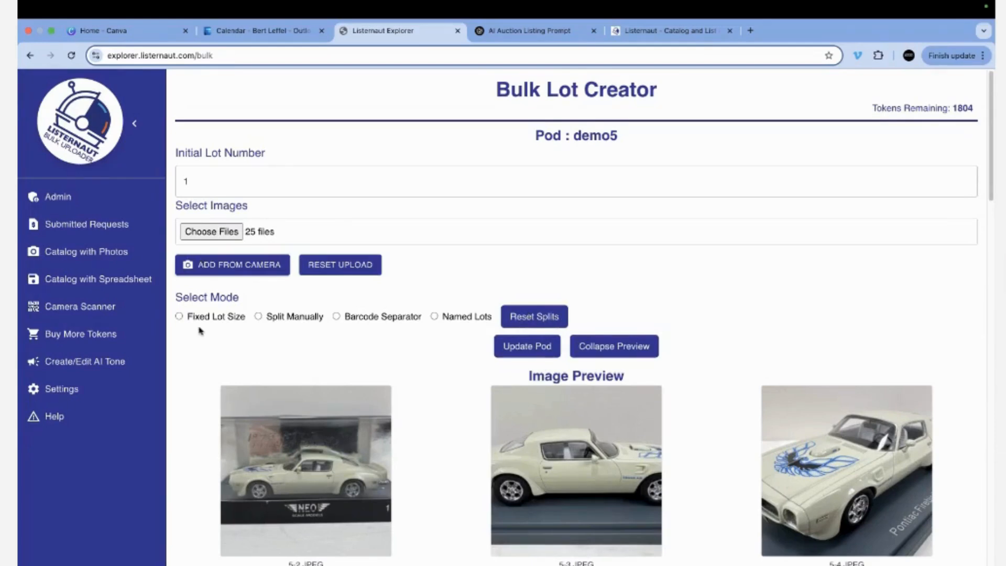
click(259, 317)
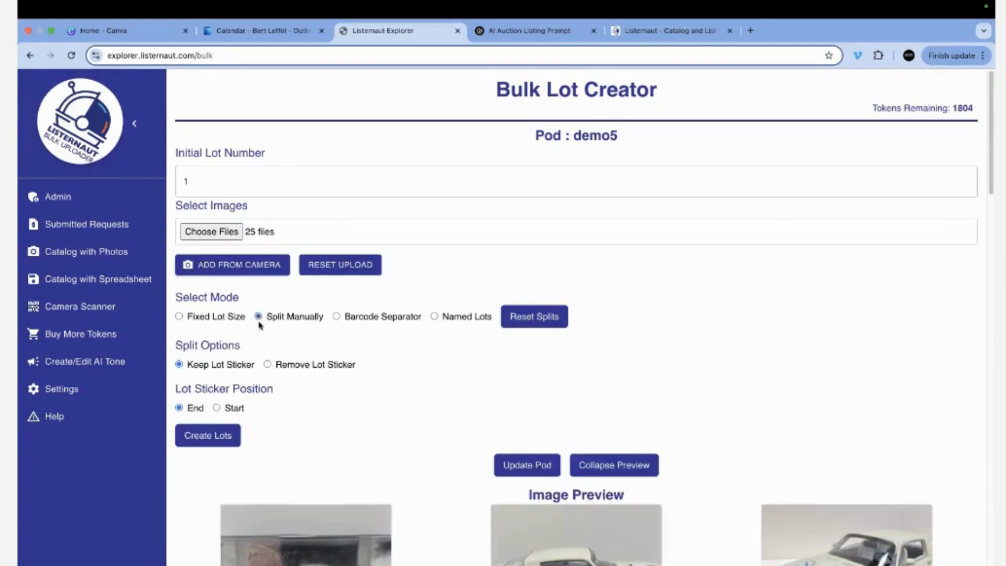
Mark split points ending lots 1–8 at photos 5-4, 6-3, and unnamed1 through unnamed11.
scroll(672, 438, down, 4)
scroll(672, 437, down, 2)
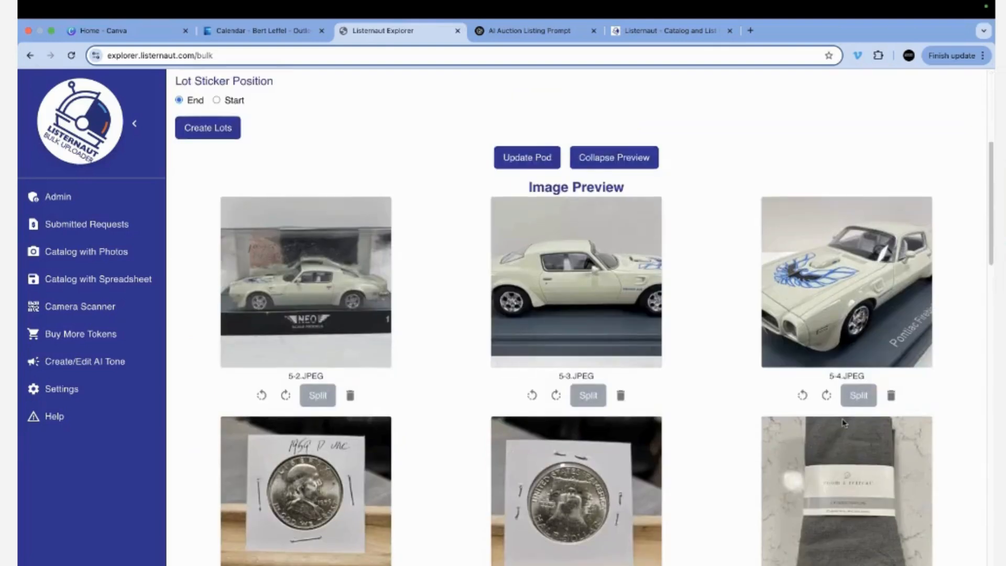
click(858, 395)
scroll(597, 443, down, 2)
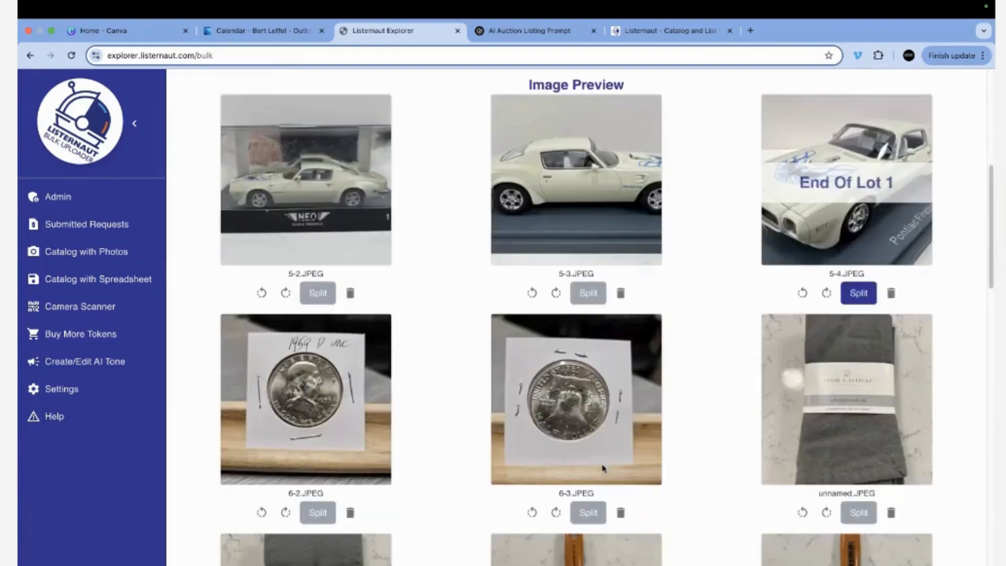
click(588, 512)
scroll(344, 501, down, 4)
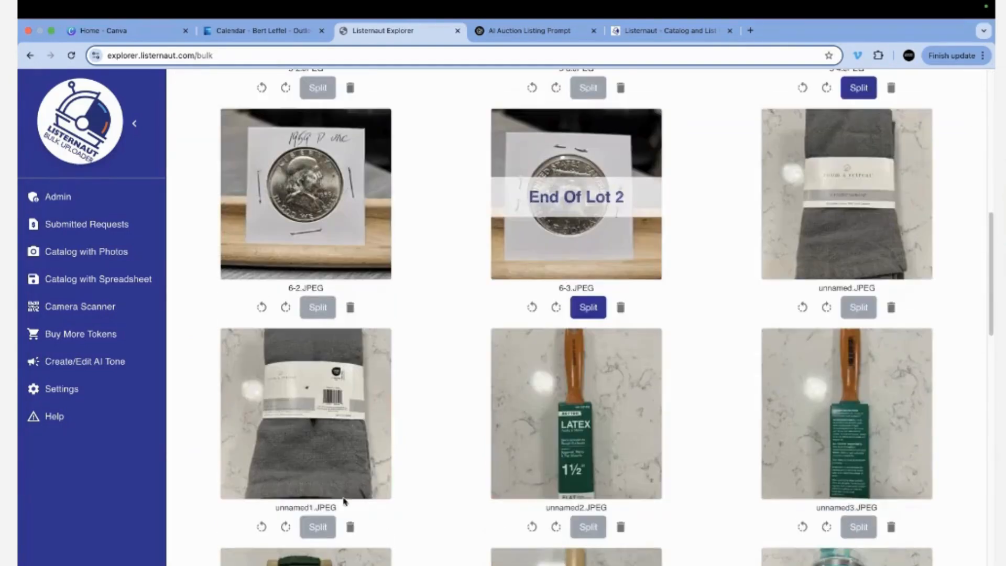
click(318, 525)
scroll(543, 516, down, 2)
click(856, 425)
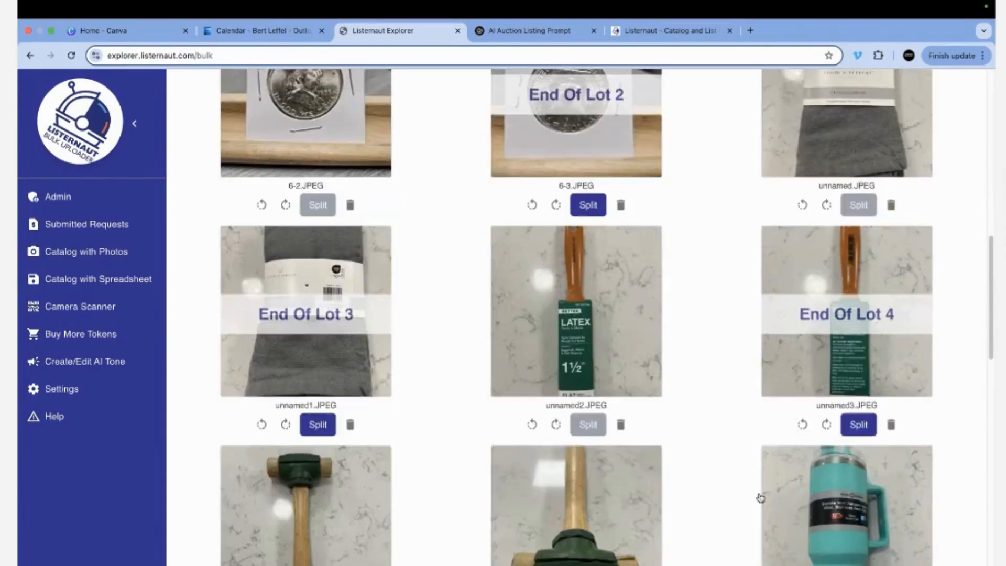
scroll(733, 472, down, 4)
click(584, 431)
scroll(458, 481, down, 3)
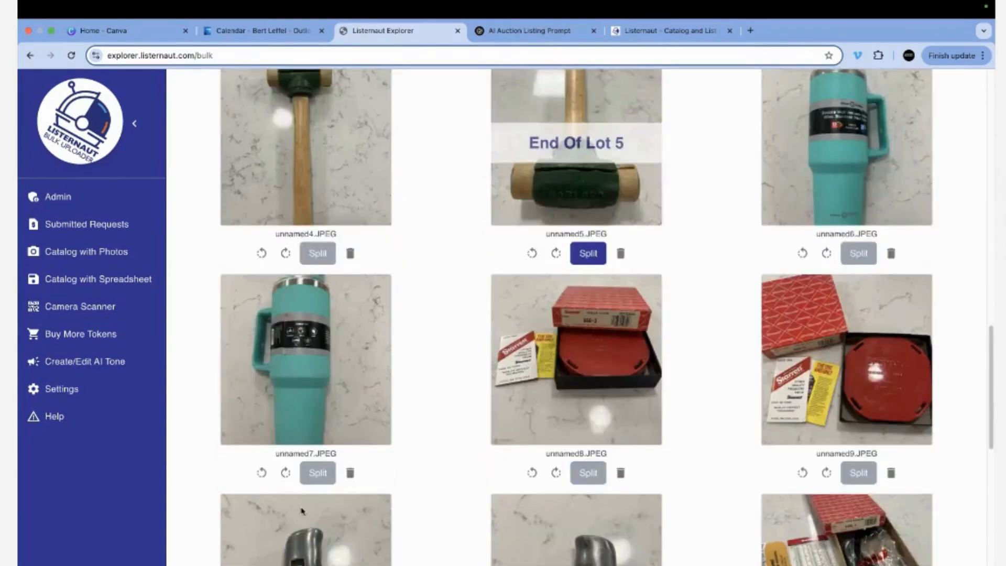
click(318, 472)
scroll(628, 445, down, 2)
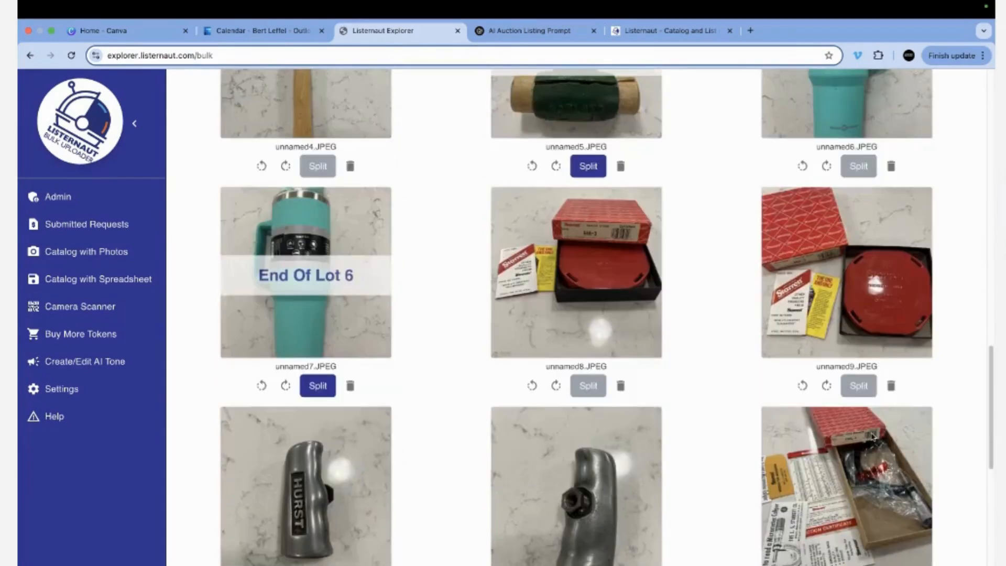
click(858, 386)
scroll(734, 398, down, 4)
click(587, 408)
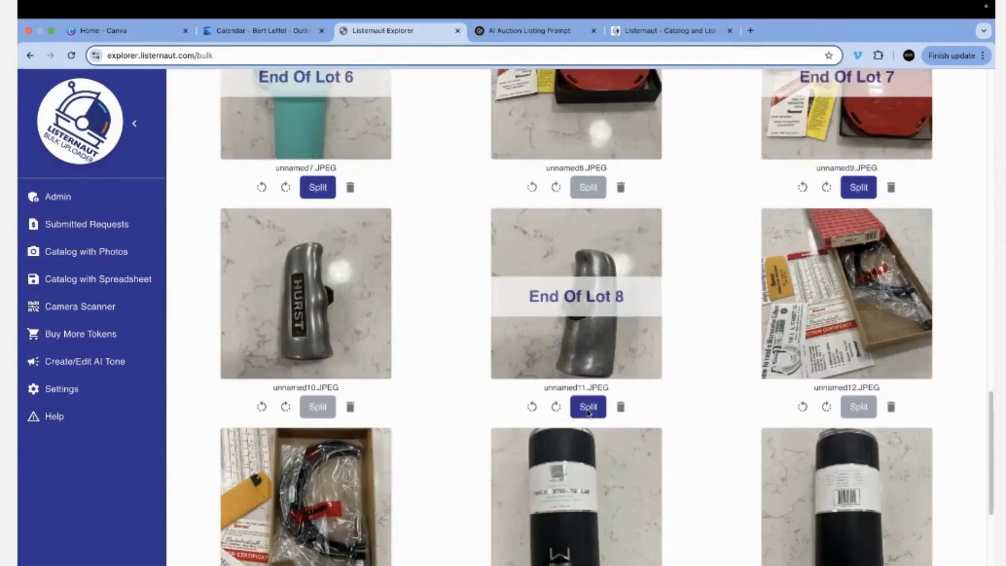
Add splits after unnamed13, unnamed15 and unnamed17, then create the 12 lots and review them.
scroll(413, 464, down, 4)
click(317, 414)
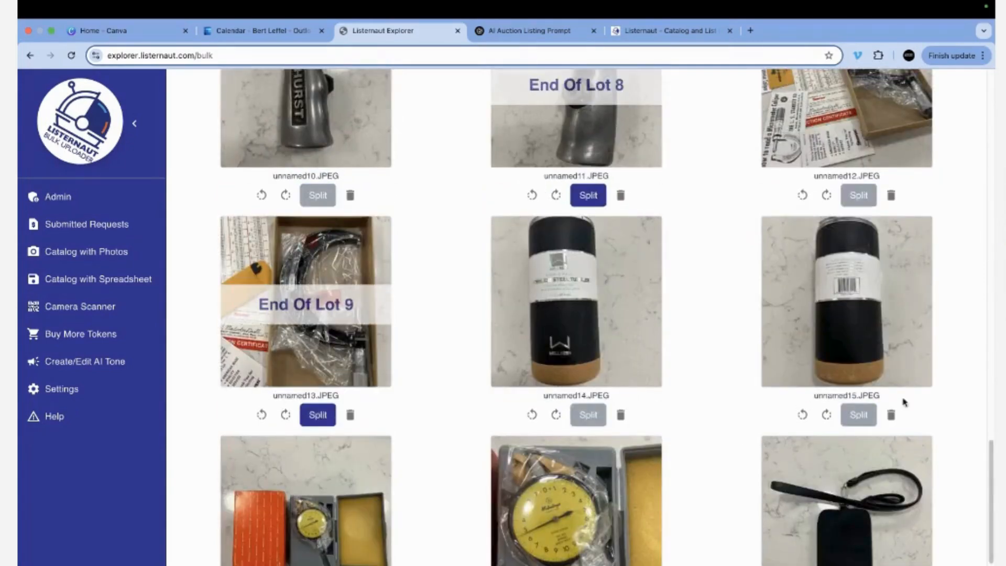
click(858, 414)
scroll(640, 472, down, 4)
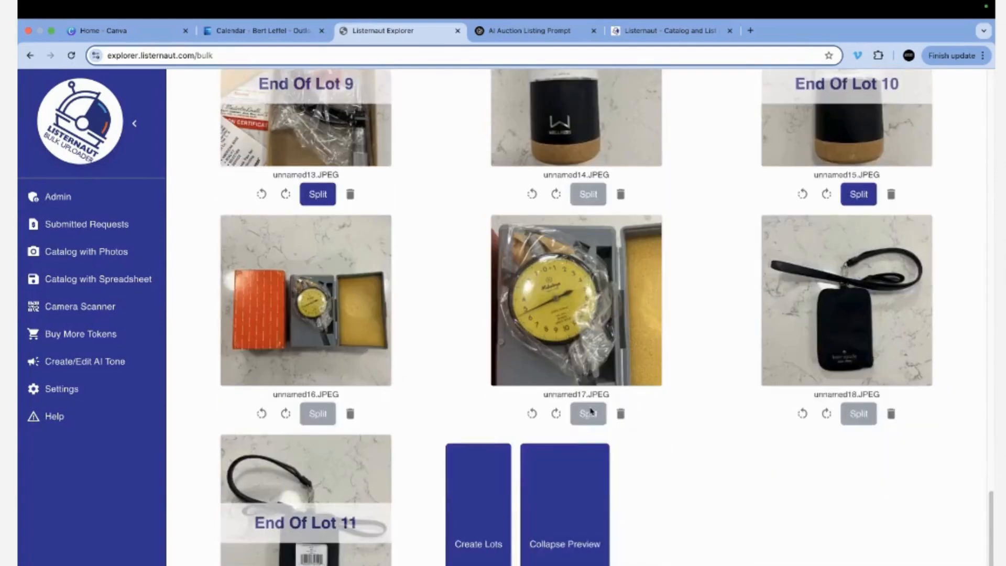
click(588, 413)
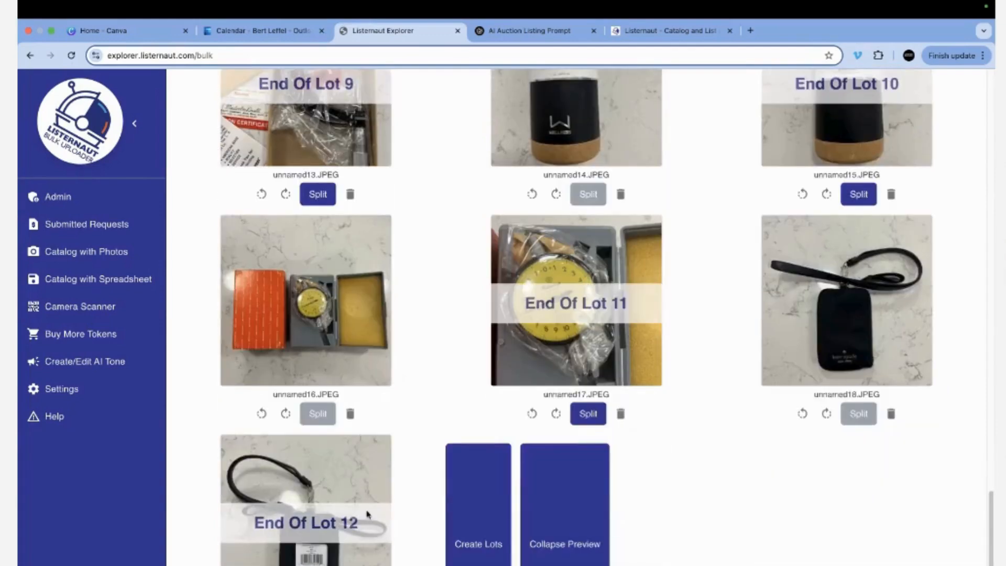
click(478, 544)
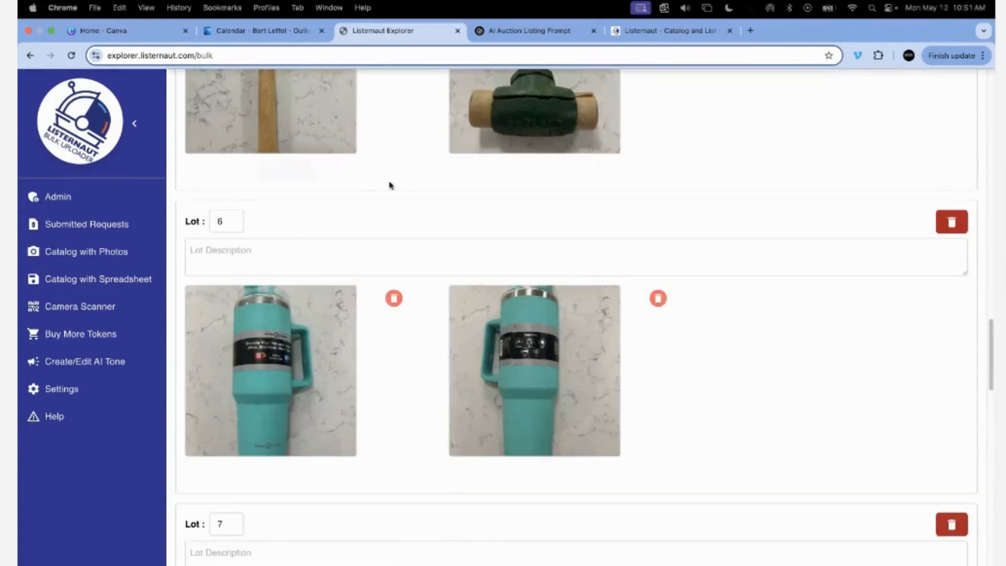
scroll(386, 308, up, 20)
scroll(387, 307, up, 4)
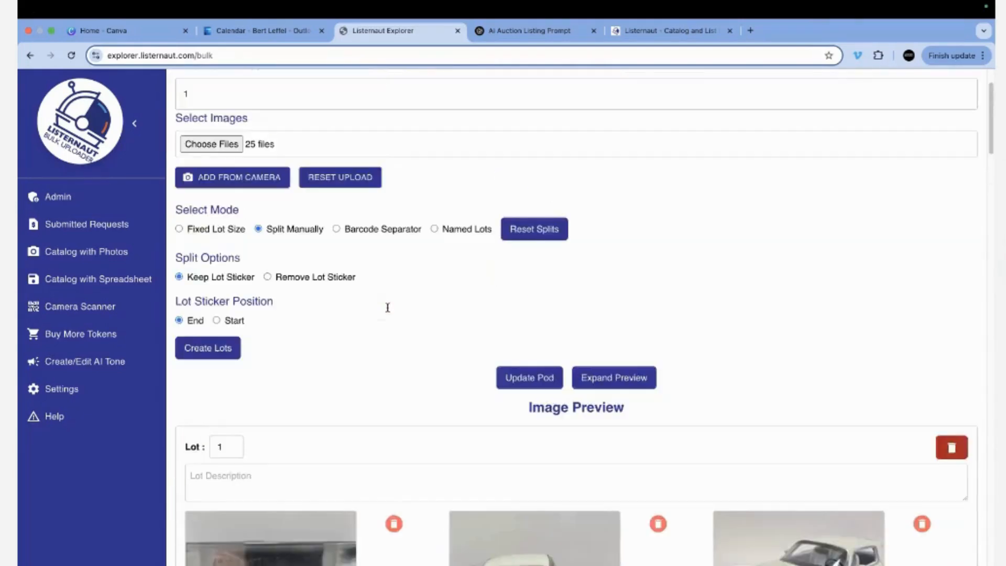
scroll(388, 307, down, 9)
scroll(387, 307, up, 11)
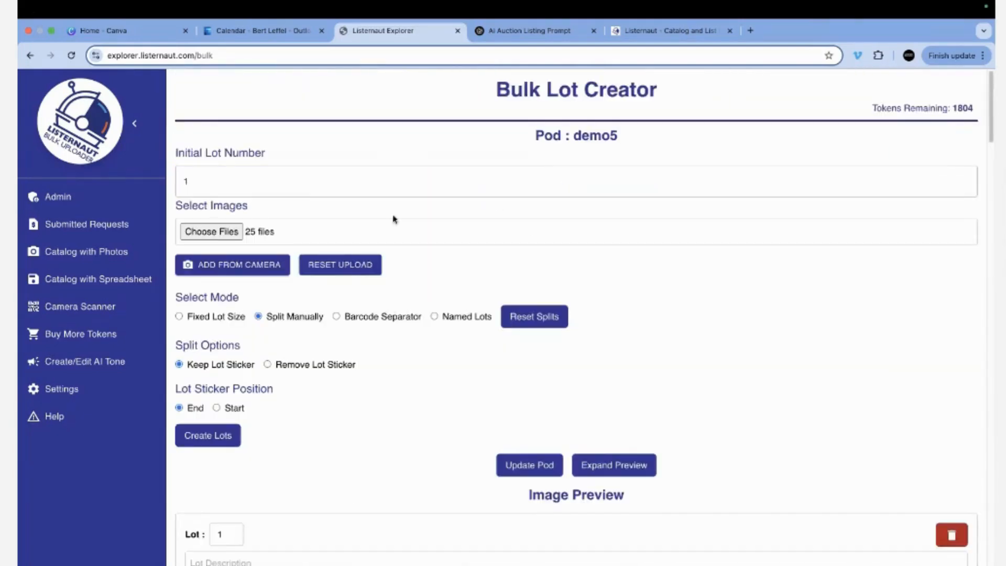
Update the demo5 pod with the new lots, skipping Lot Setup, using the DEMOD AI tone.
click(526, 467)
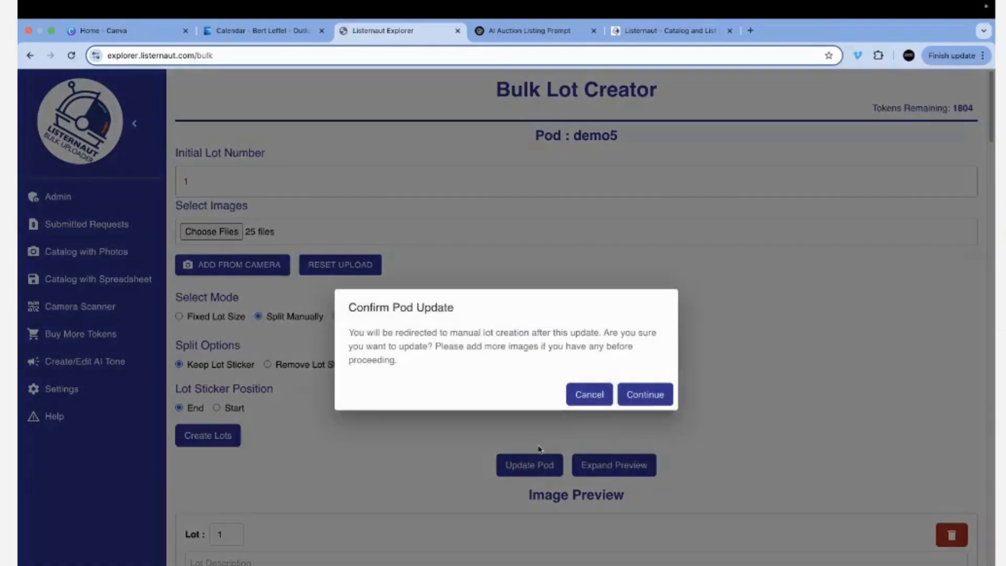
click(636, 400)
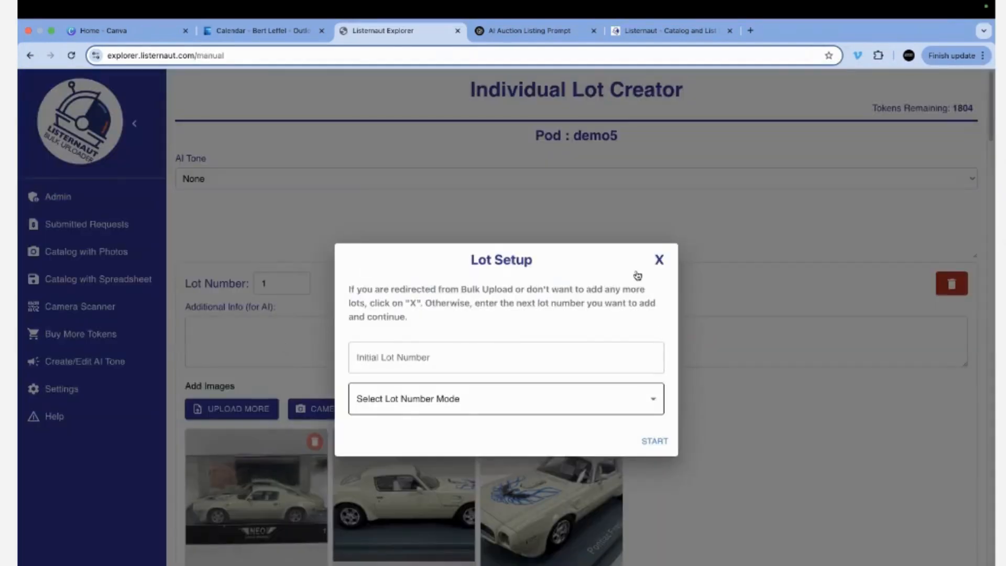
click(660, 260)
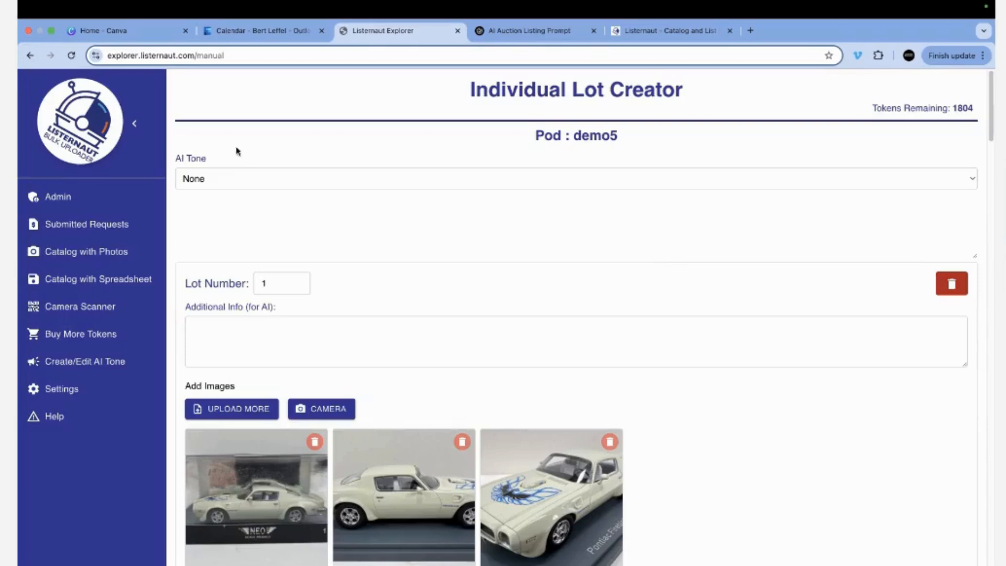
click(214, 179)
click(236, 267)
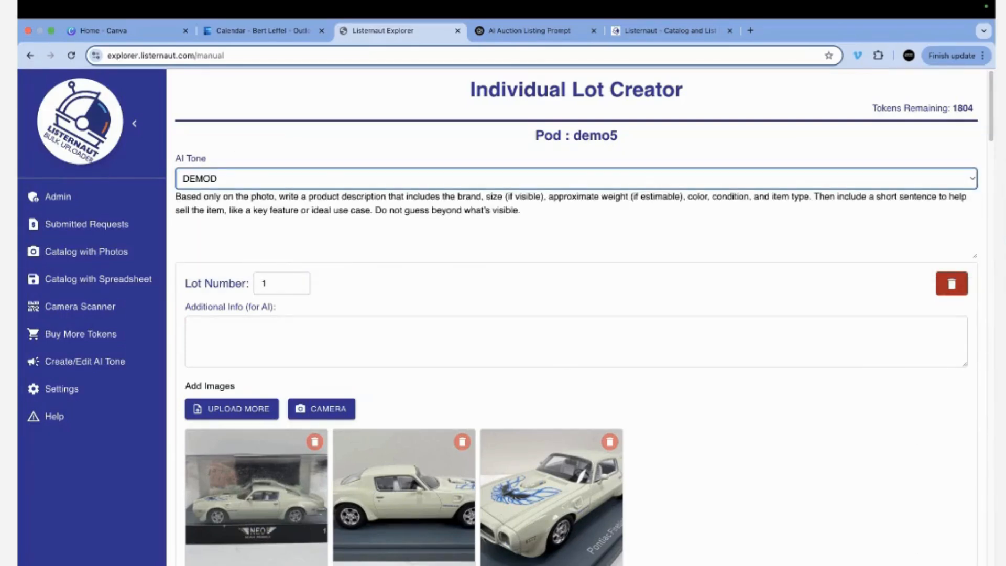
click(791, 539)
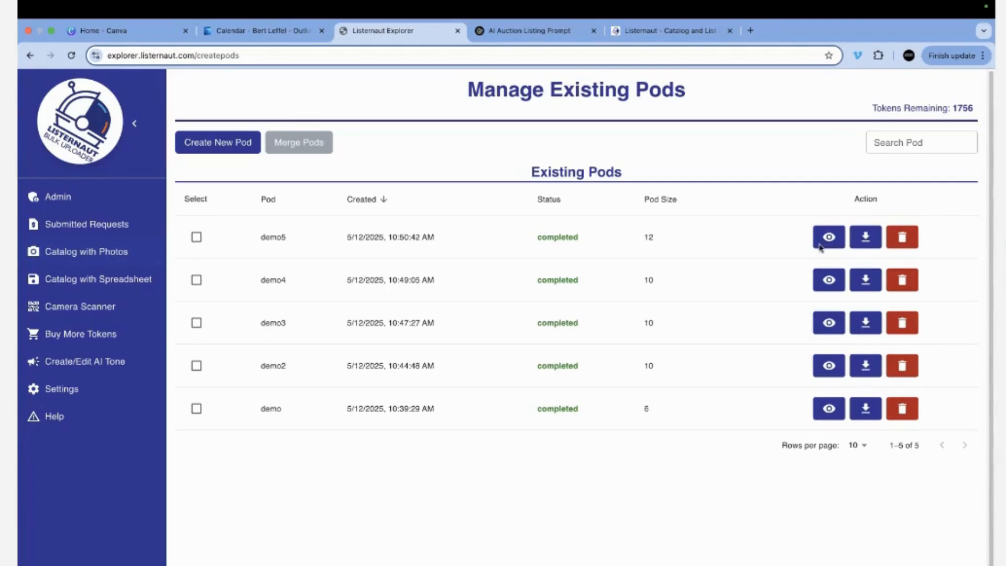
Standardize all demo5 item titles to the DEMO format, then return to Manage Existing Pods.
click(822, 244)
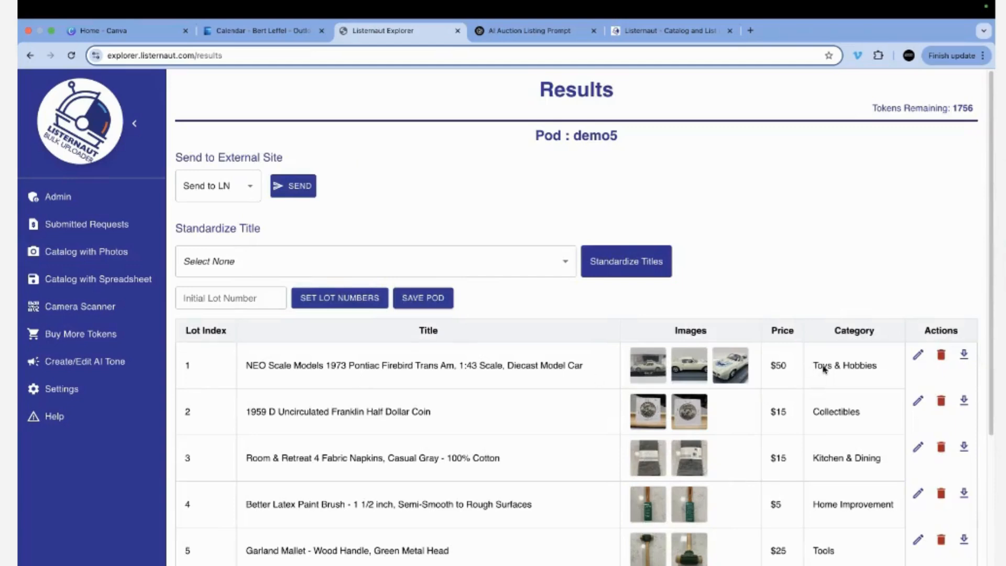
scroll(568, 534, down, 4)
scroll(571, 529, down, 1)
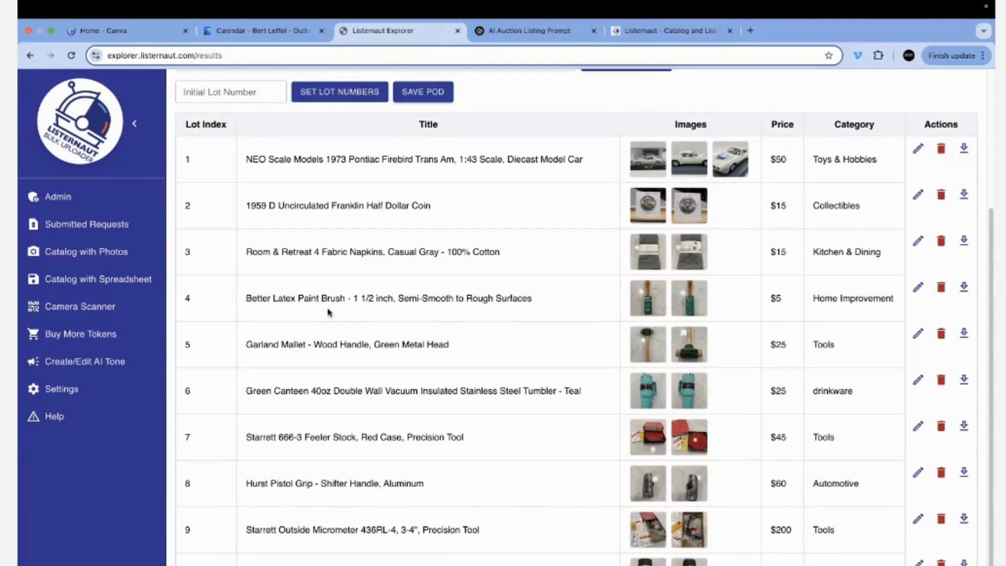
scroll(369, 335, up, 4)
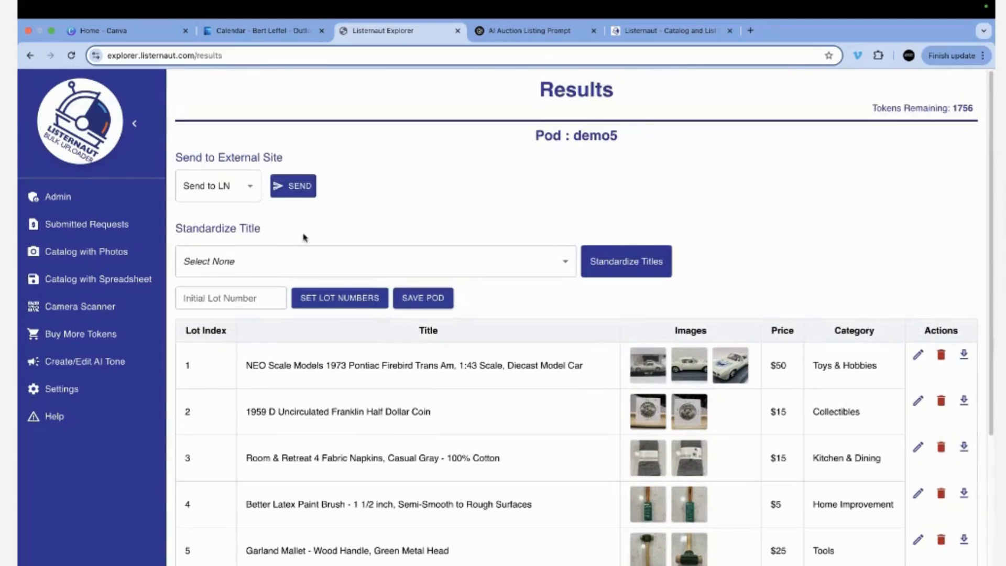
click(282, 268)
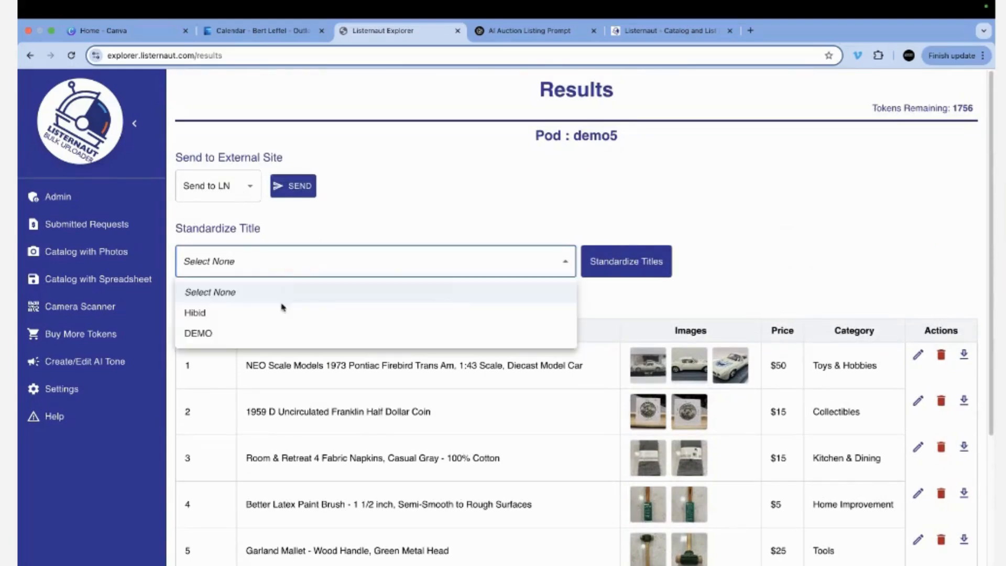
click(269, 333)
click(652, 270)
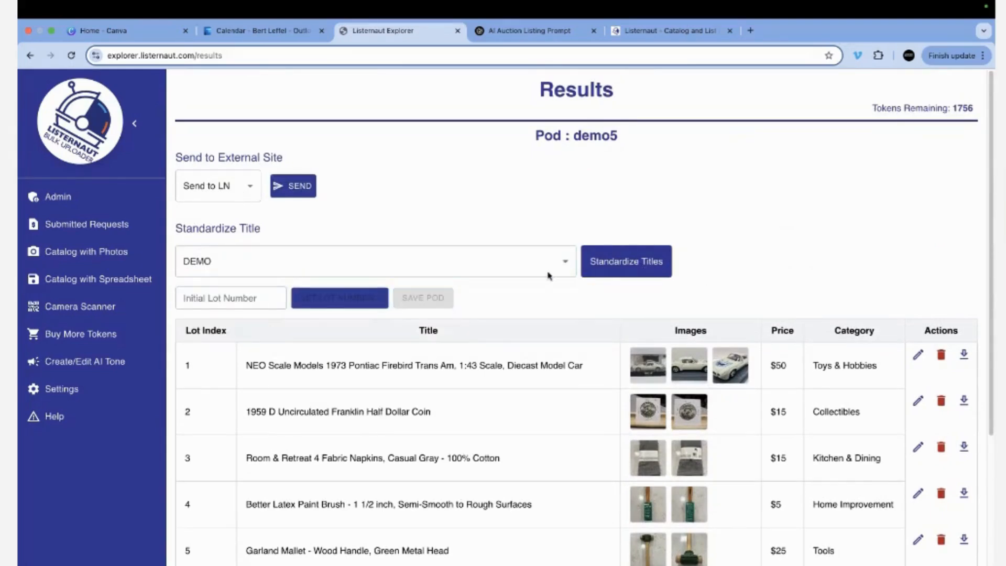
click(90, 254)
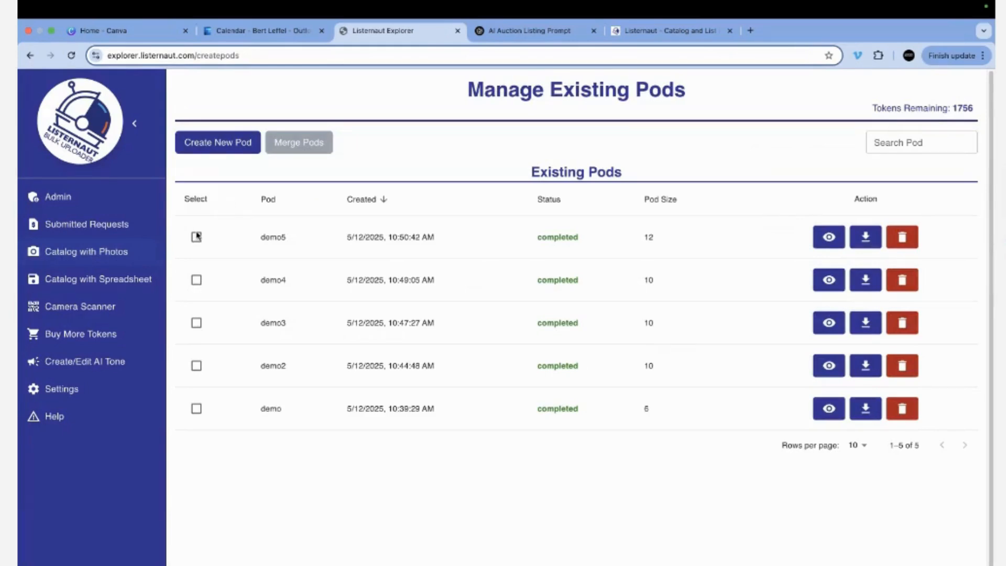
Open the demo5 pod's results and keep Send to LN as the destination.
click(197, 408)
click(196, 408)
click(196, 237)
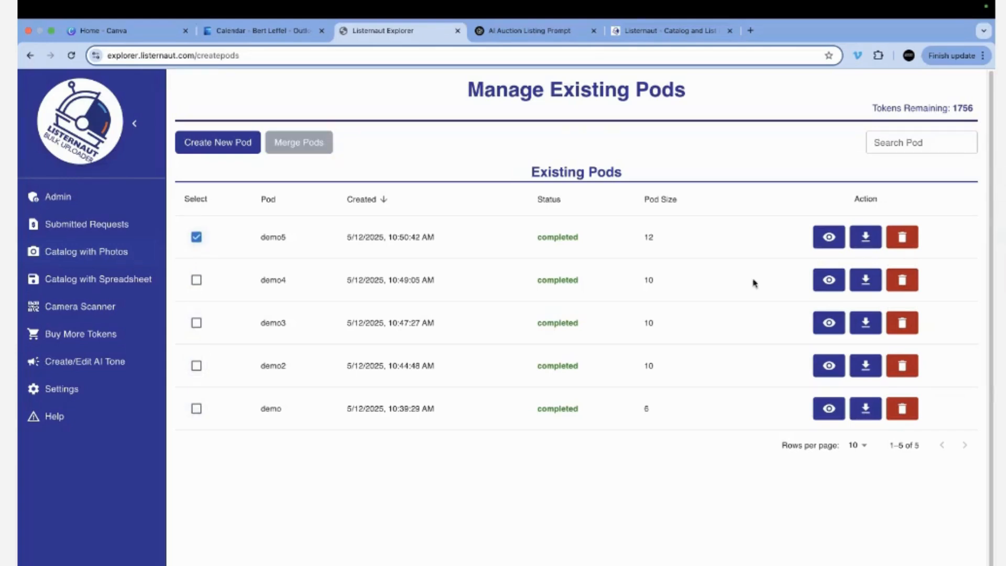
click(833, 238)
click(258, 191)
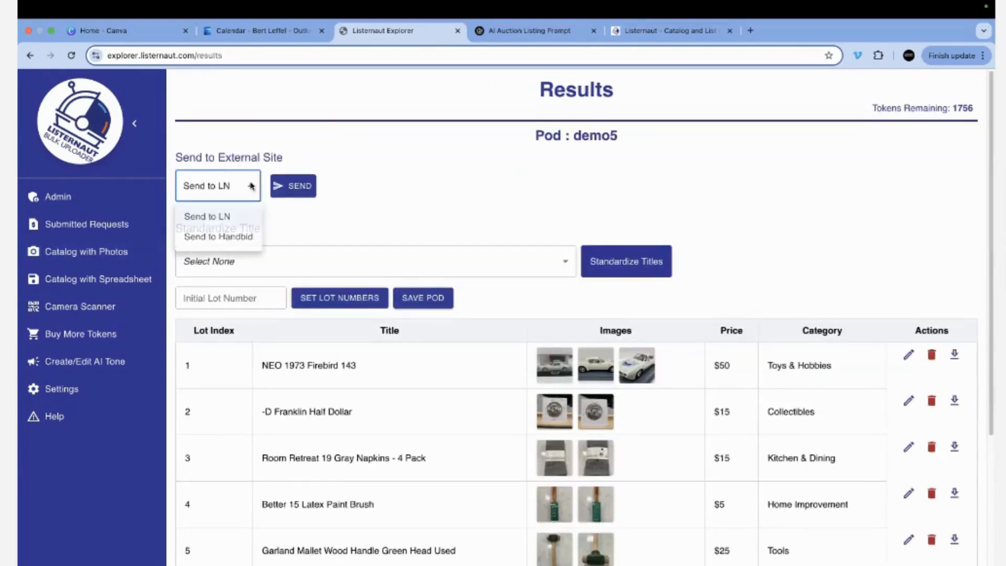
click(227, 217)
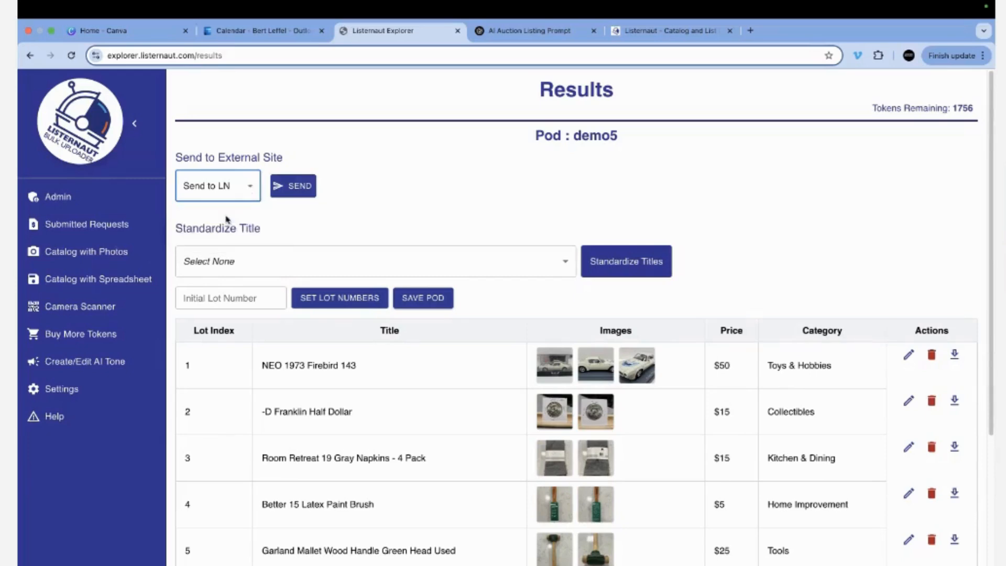
click(225, 187)
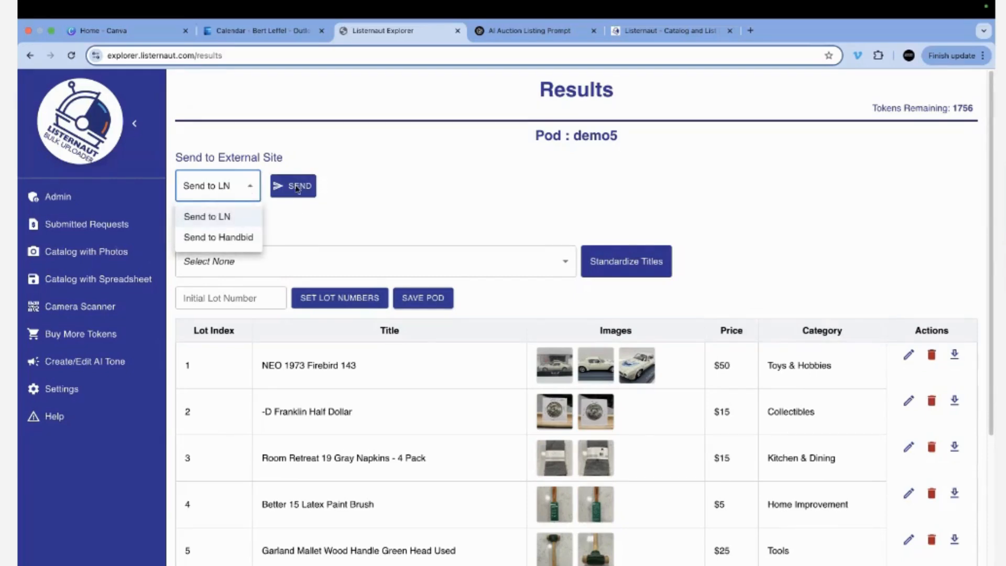
click(417, 224)
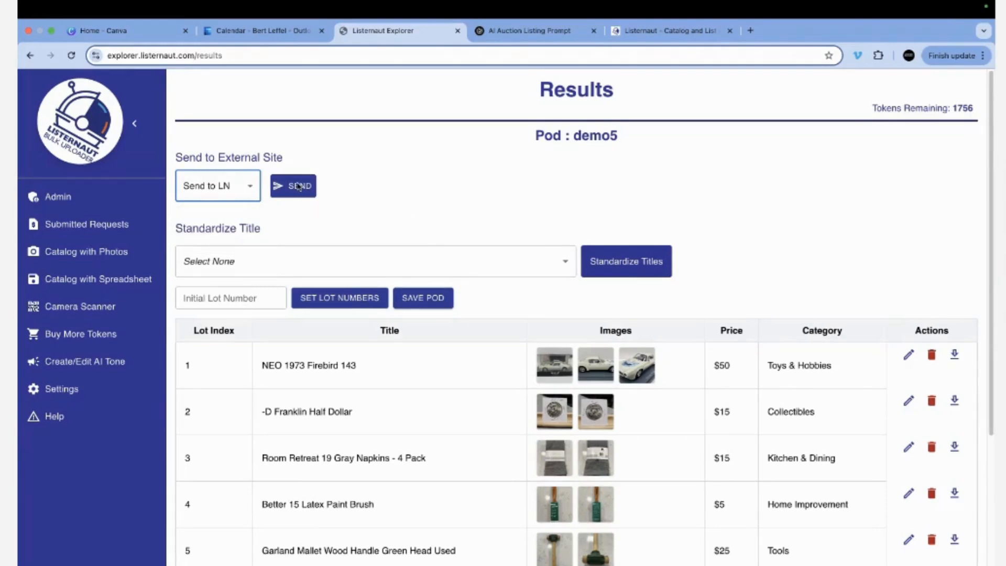
Send demo5's items to LN under the Listernaut subscription, then view the Listernaut site.
click(297, 186)
click(541, 347)
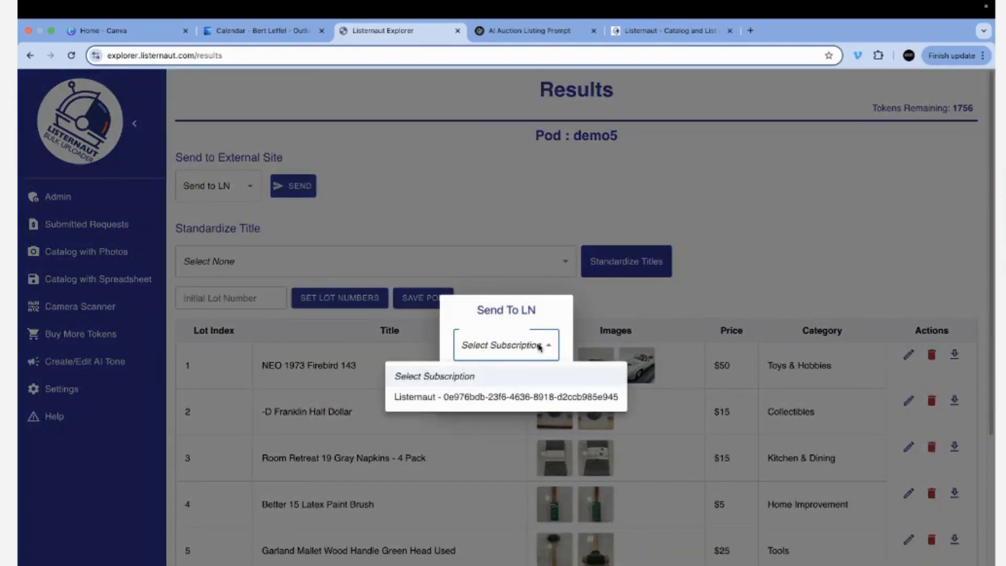
click(529, 398)
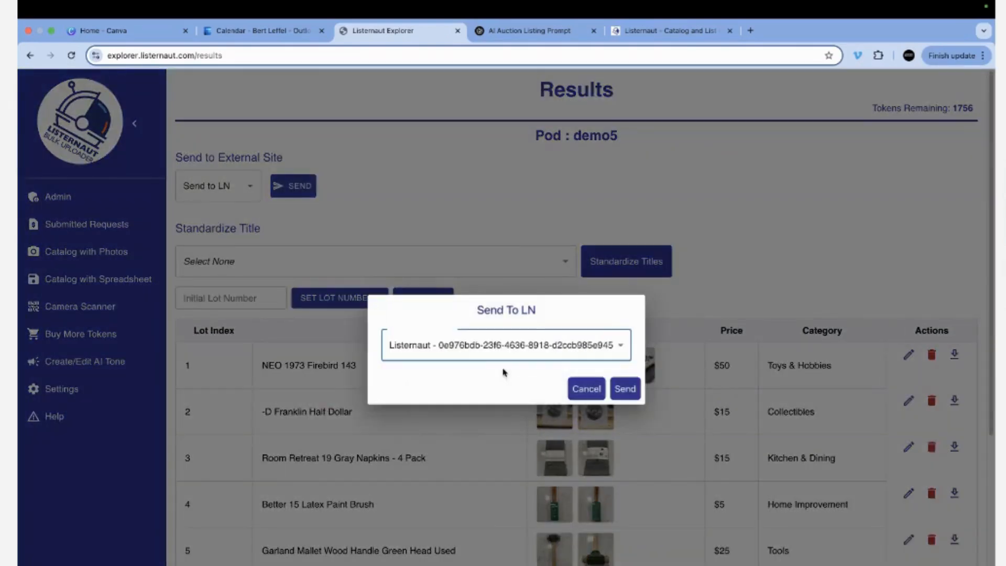
click(624, 388)
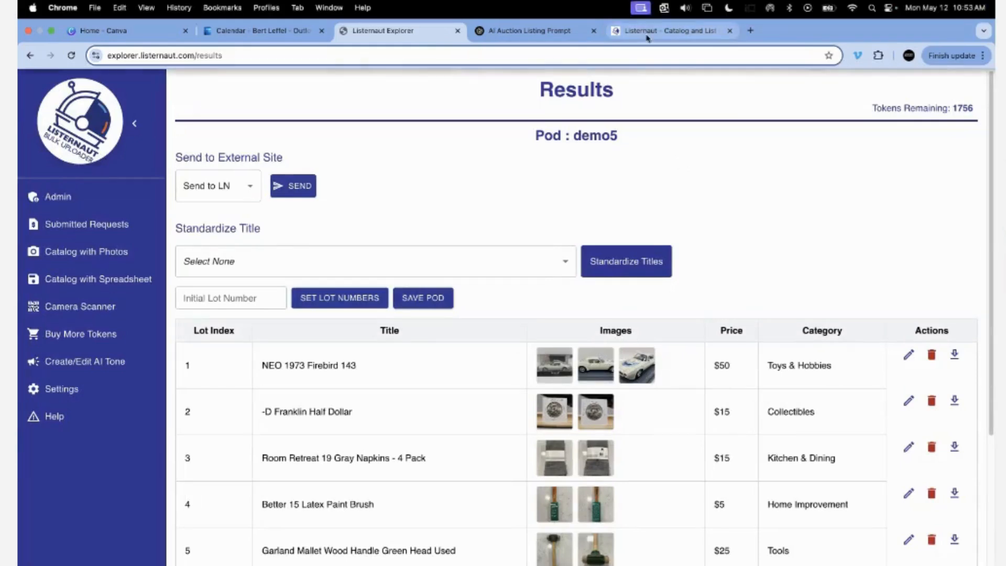
click(676, 37)
Sign in to Listernaut and open demo5's Auction Pod Details from Manage Pods.
click(650, 140)
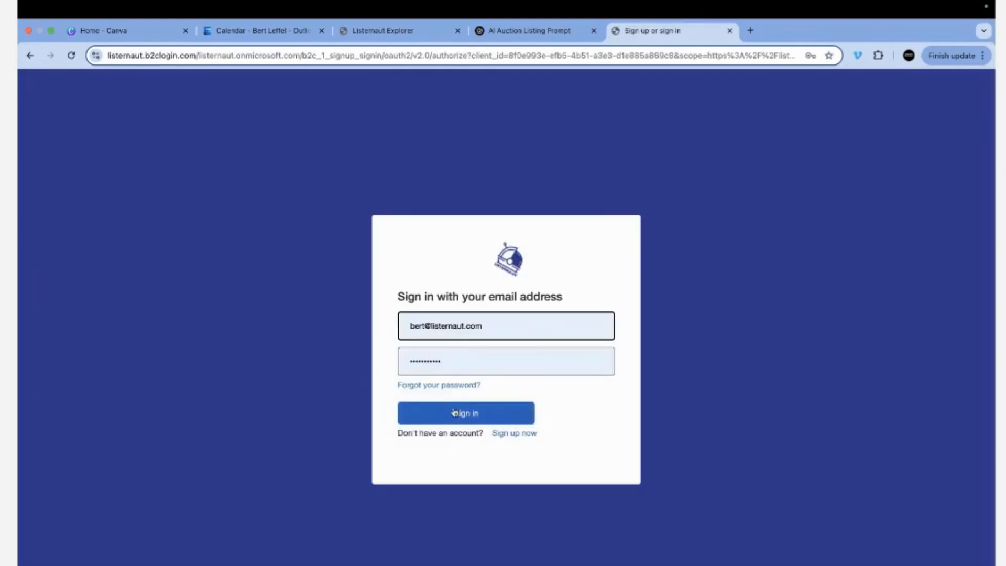
click(454, 412)
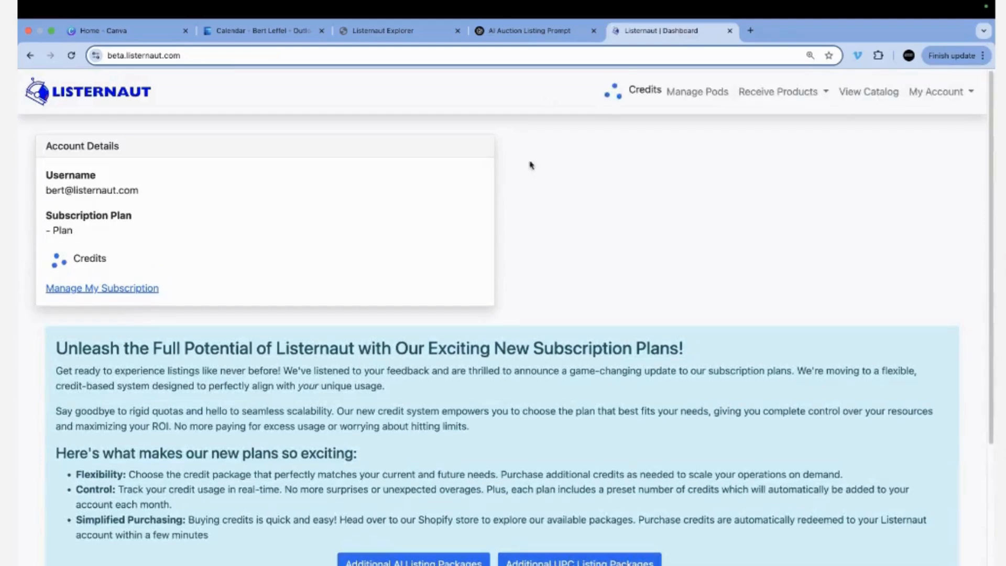
click(701, 94)
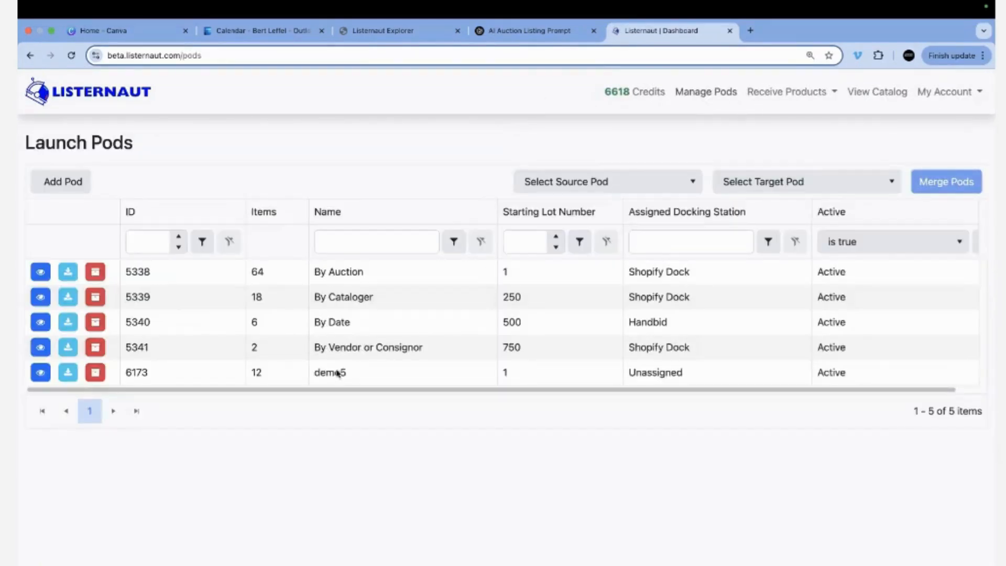
click(41, 373)
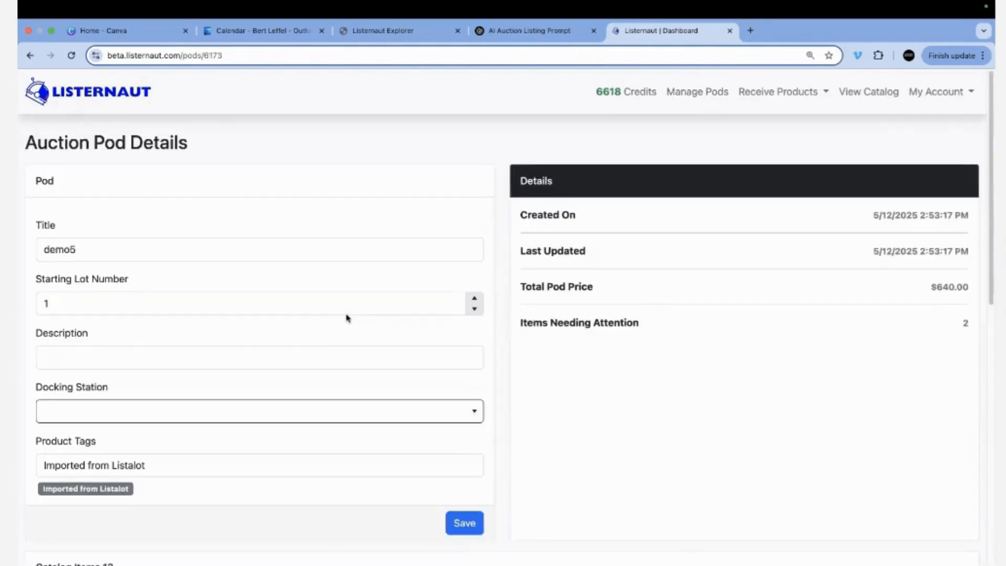
View the enlarged photos of lot 5's hammer and lot 6's teal tumbler.
scroll(347, 317, down, 10)
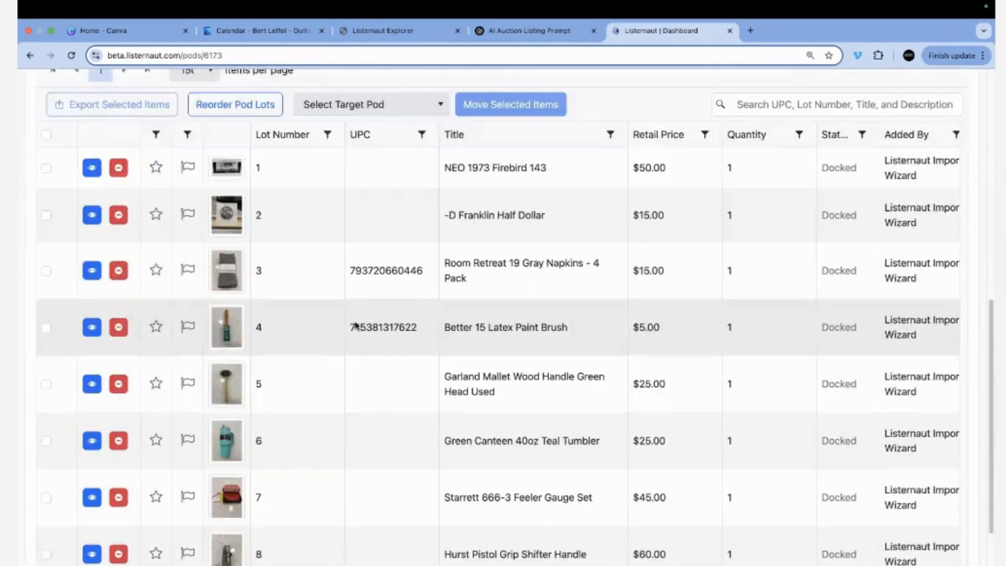
scroll(355, 325, down, 3)
click(228, 240)
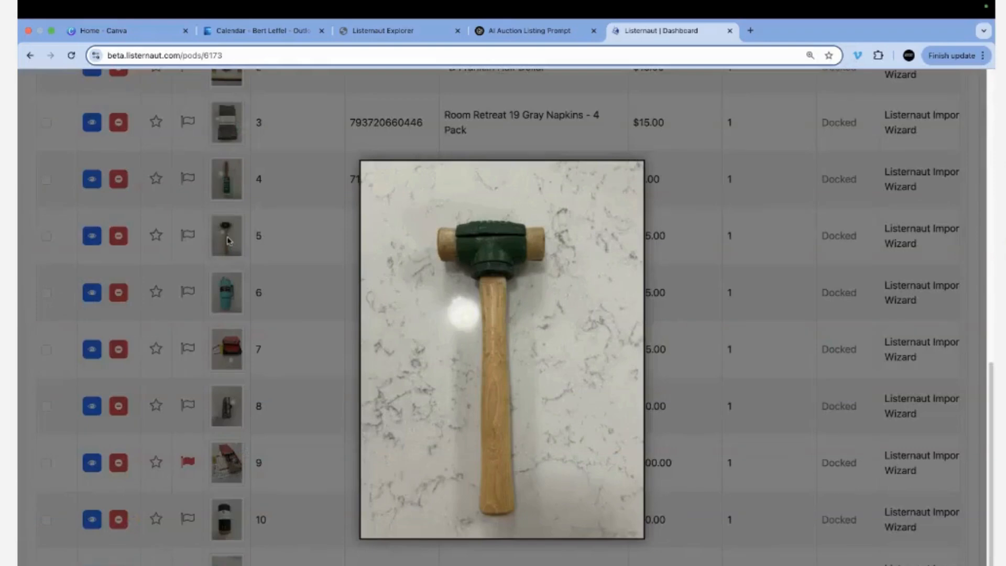
click(239, 297)
click(230, 296)
click(50, 287)
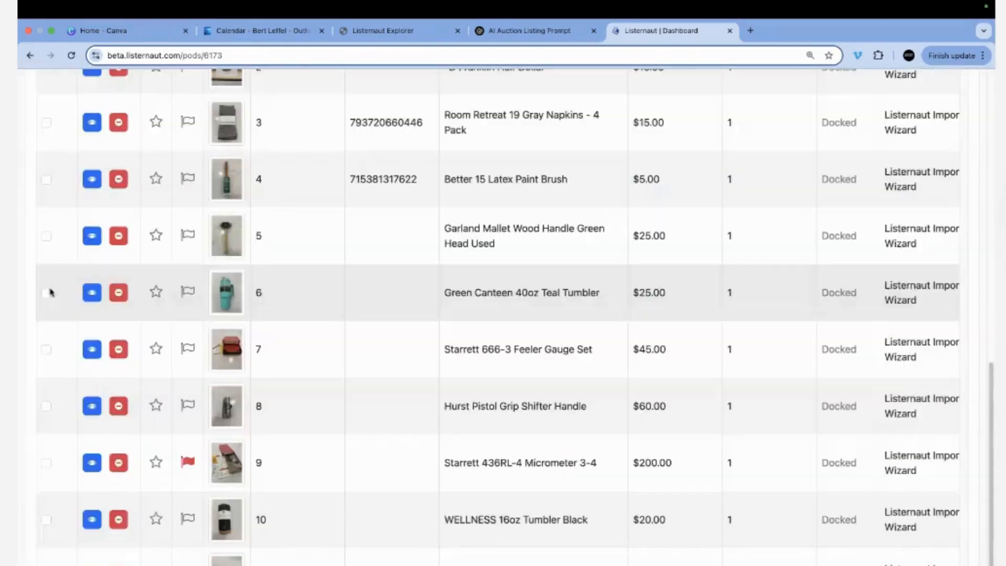
Open the Green Canteen tumbler item in Edit Item and save its edits.
click(92, 293)
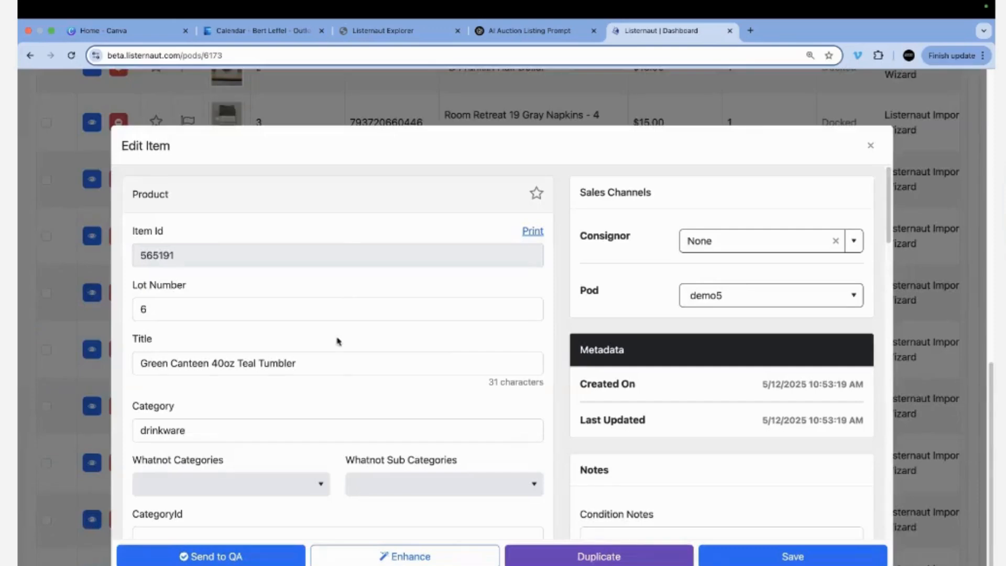
scroll(337, 341, down, 10)
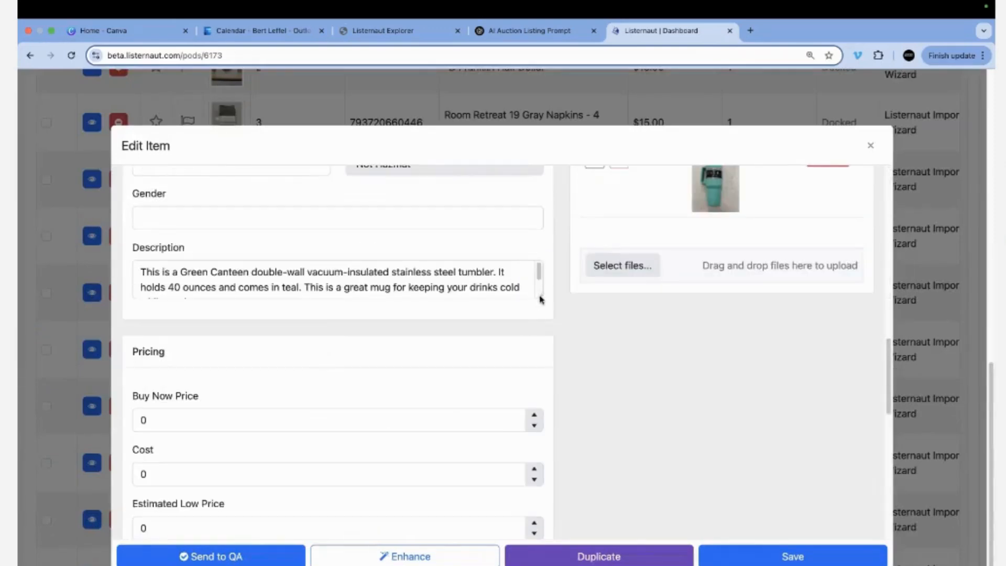
drag(540, 297, 413, 389)
scroll(404, 386, down, 2)
scroll(393, 383, down, 5)
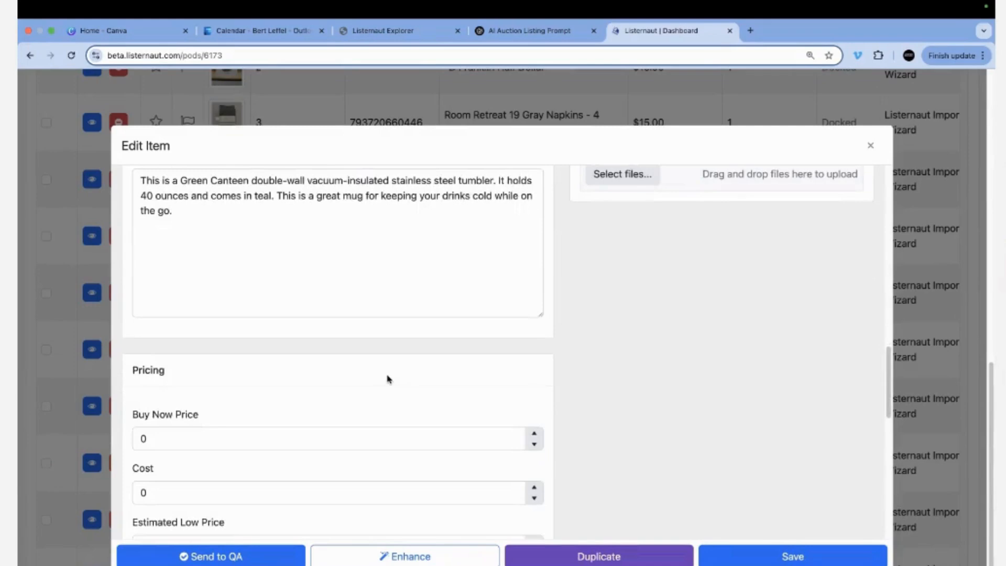
scroll(288, 394, down, 5)
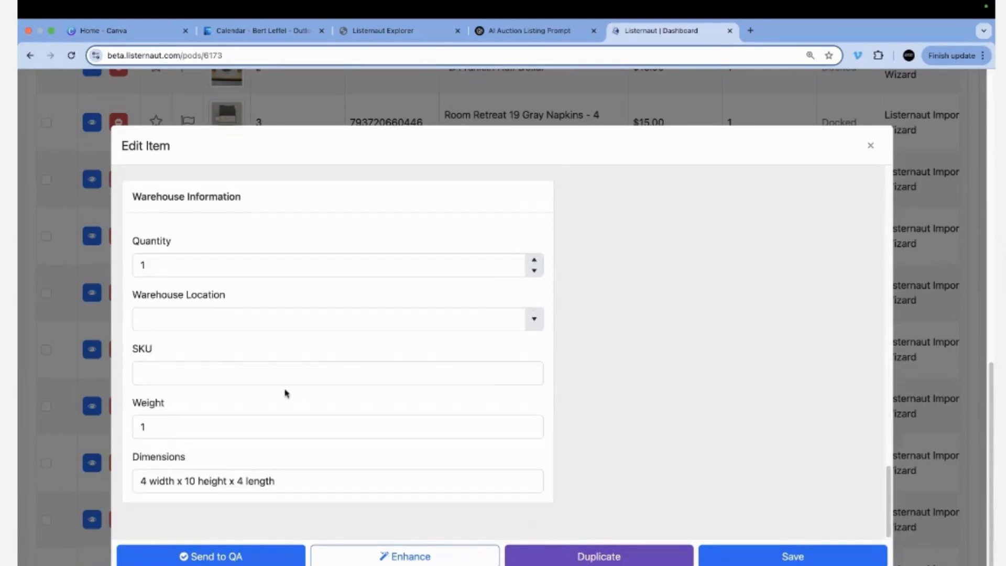
click(793, 556)
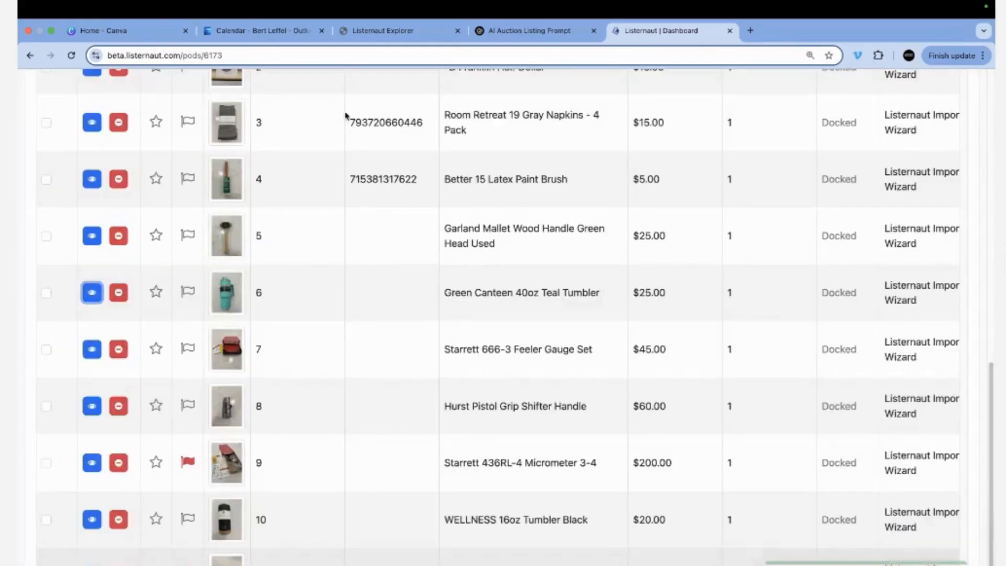
Retitle lot 2 from "-D Franklin Half Dollar" to "Franklin Half Dollar -D".
scroll(544, 368, up, 7)
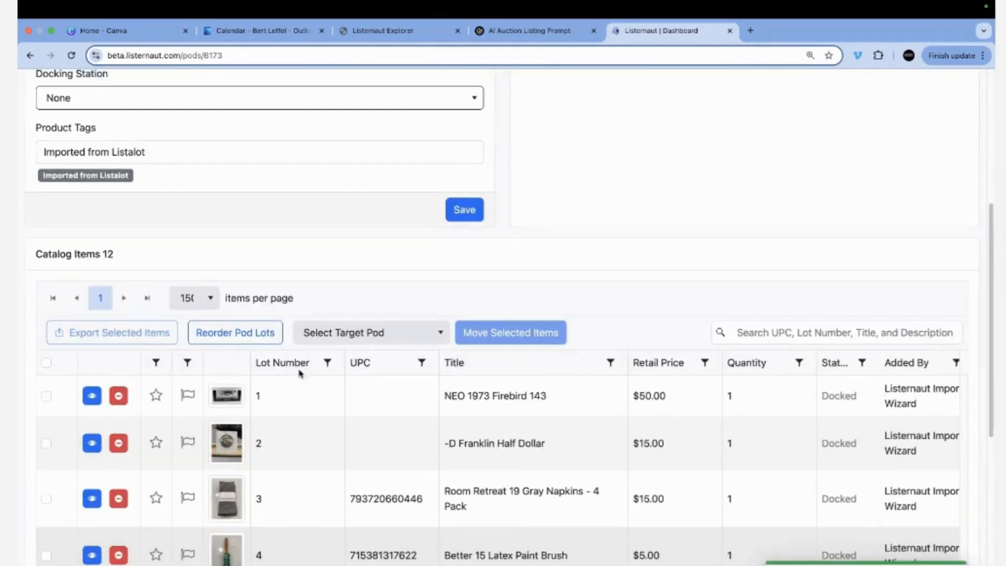
click(476, 442)
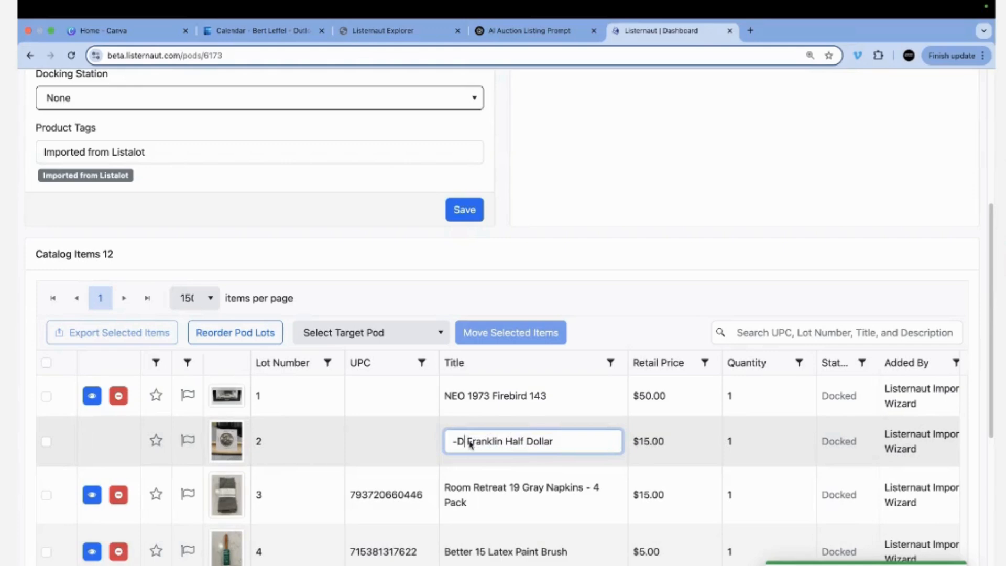
drag(470, 444, 431, 442)
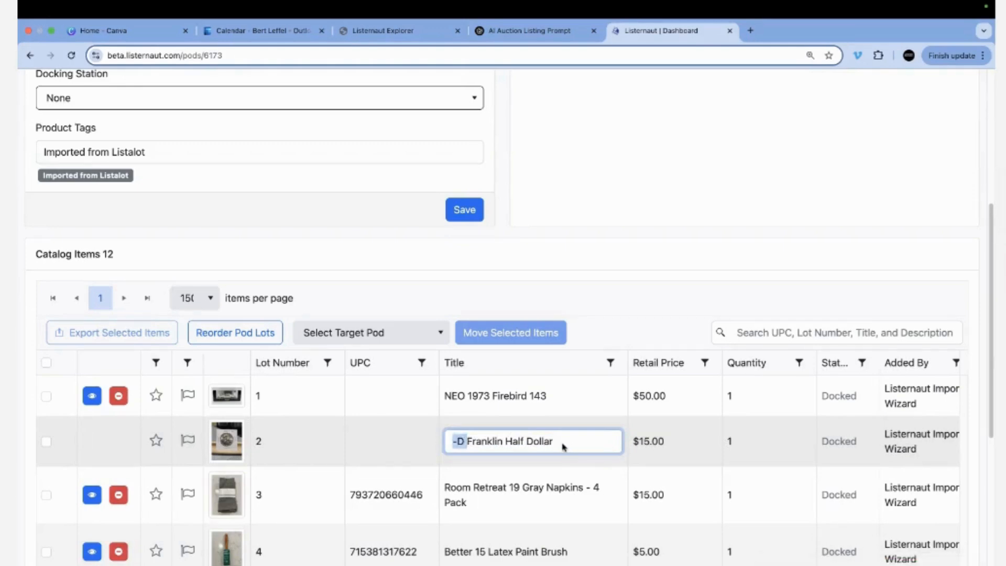
key(BackSpace)
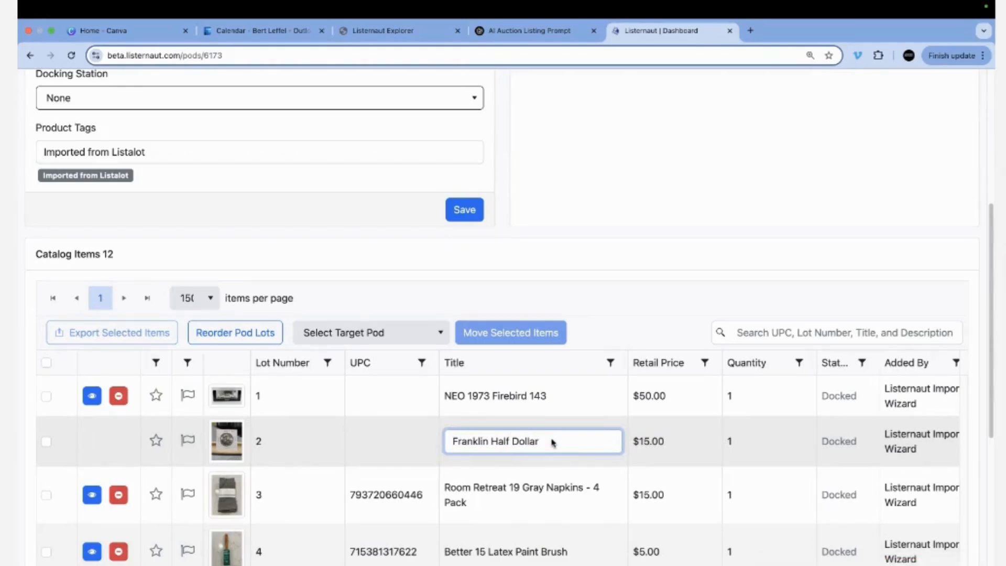
click(553, 443)
text(-D)
key(Tab)
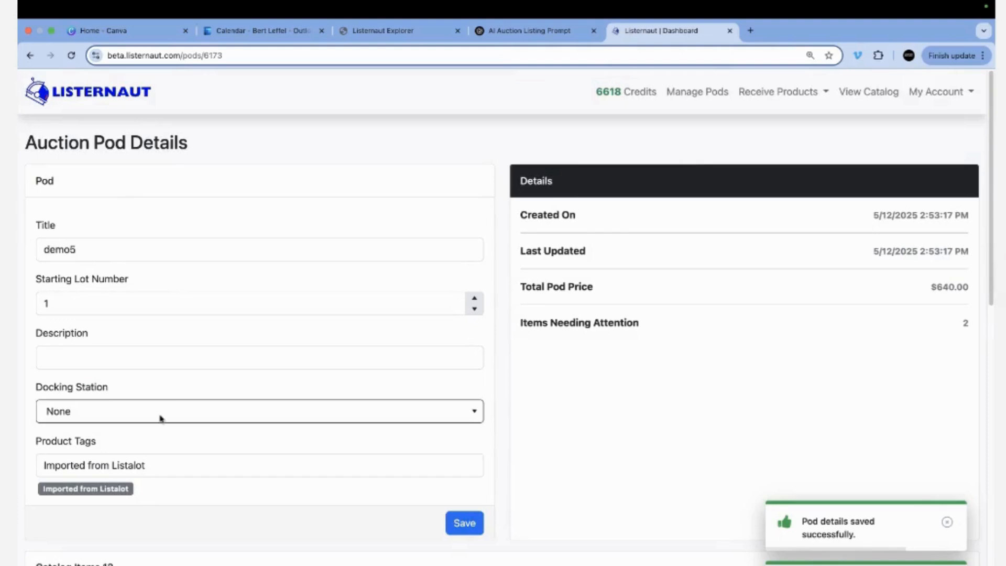
click(207, 411)
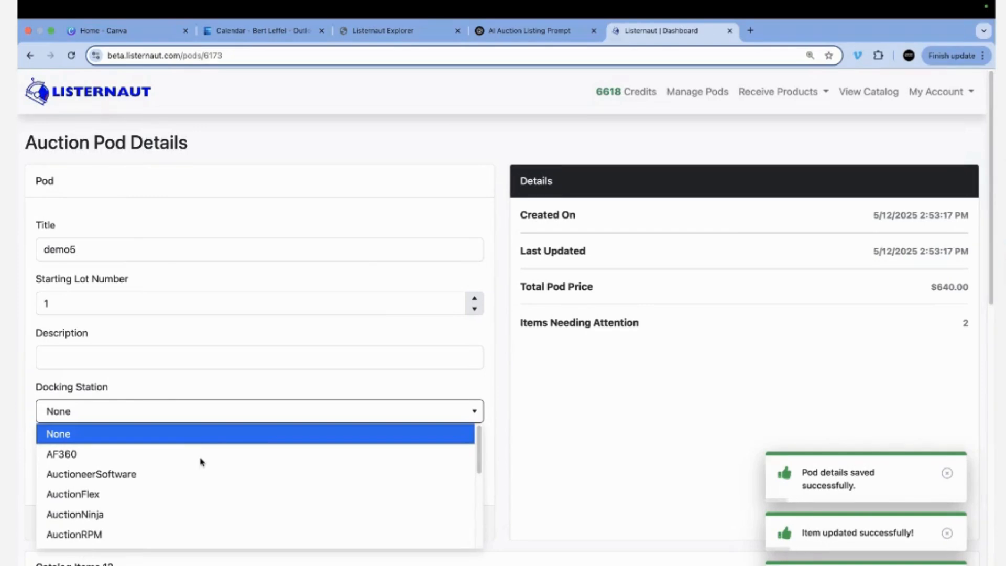
Browse the Docking Station options and leave demo5's docking station at None.
scroll(141, 456, down, 3)
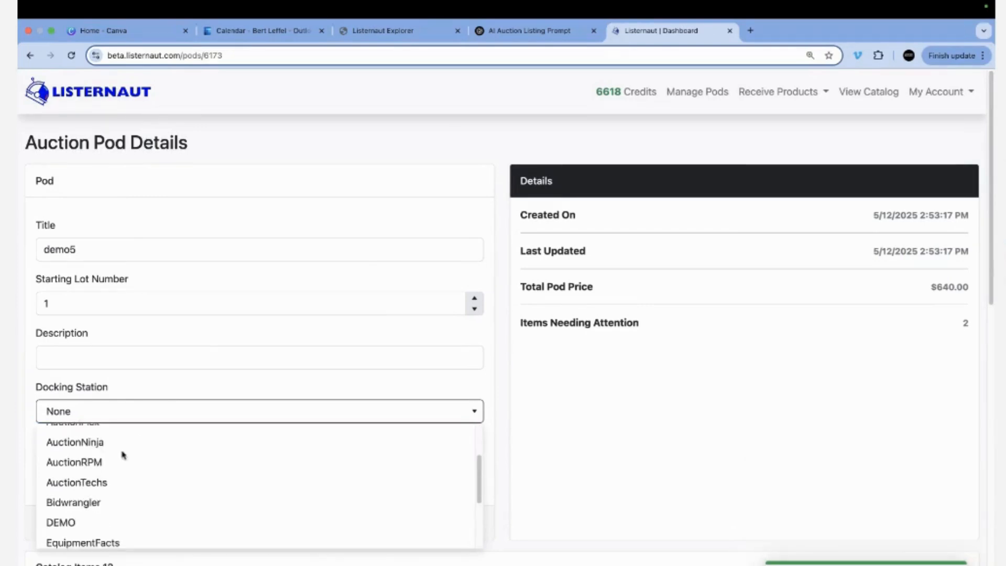
scroll(124, 454, down, 3)
scroll(125, 454, down, 2)
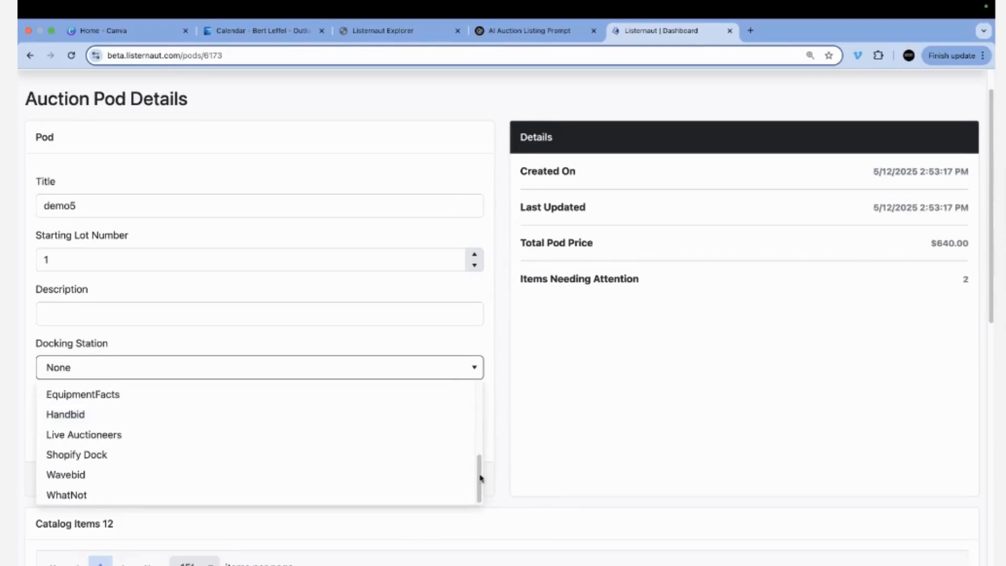
drag(480, 477, 475, 378)
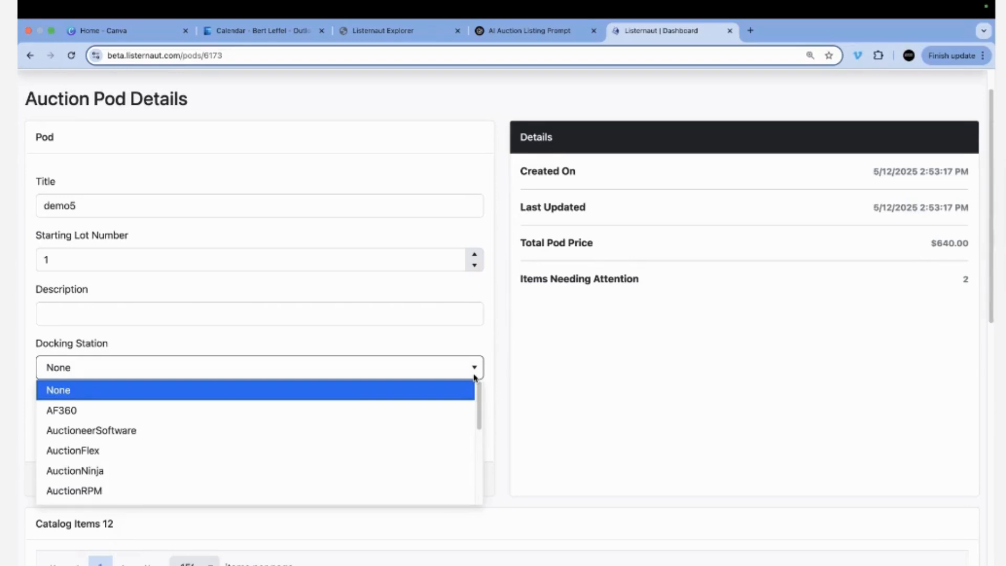
click(675, 330)
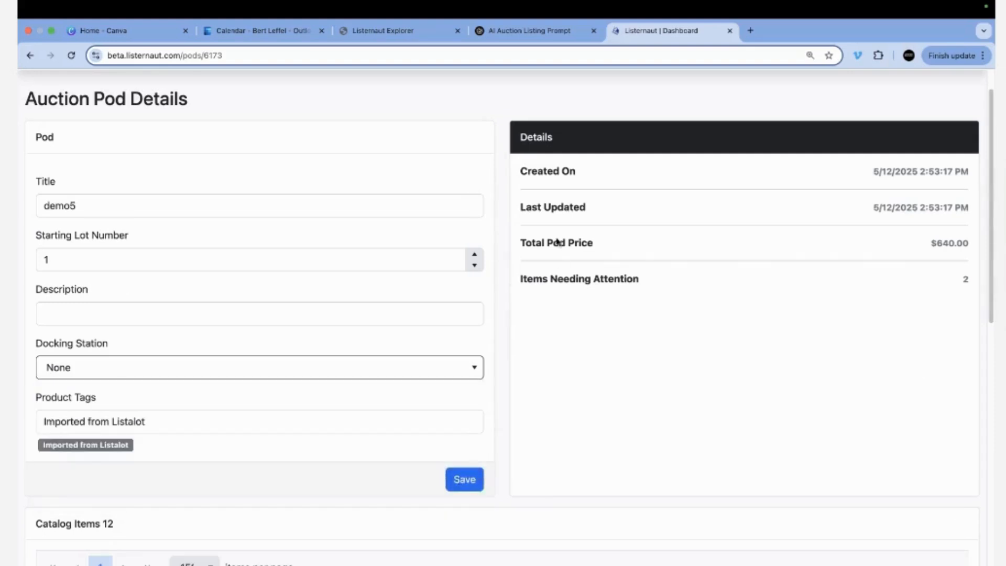
Check the $640.00 pod total and 12-item count, then return to Listernaut Explorer.
drag(968, 245, 931, 242)
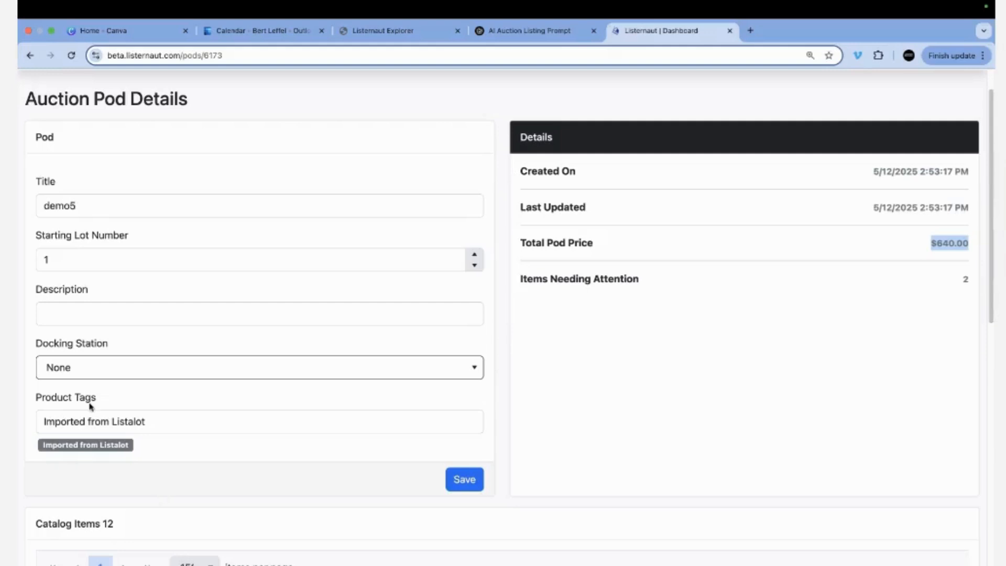
drag(118, 522, 97, 521)
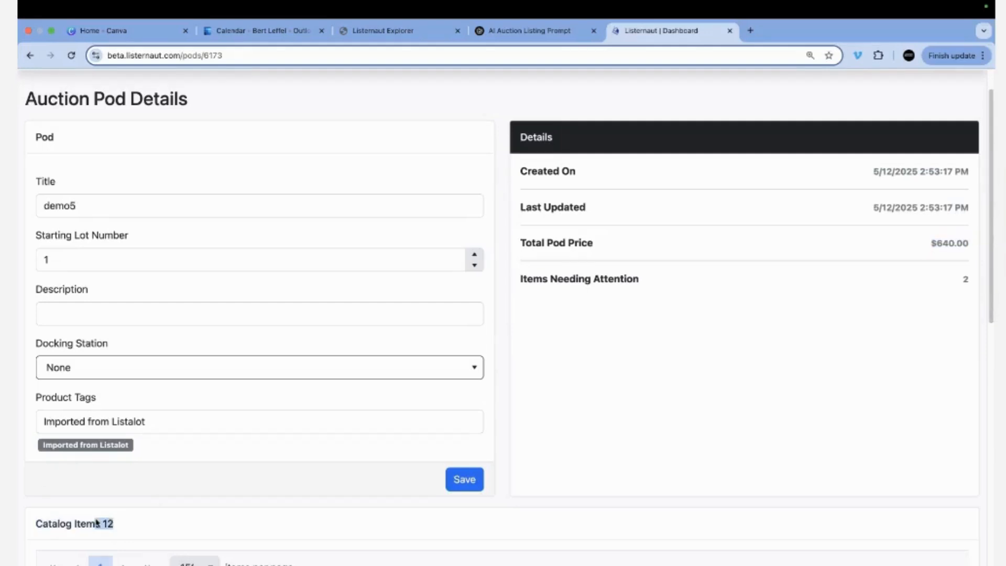
scroll(529, 174, down, 8)
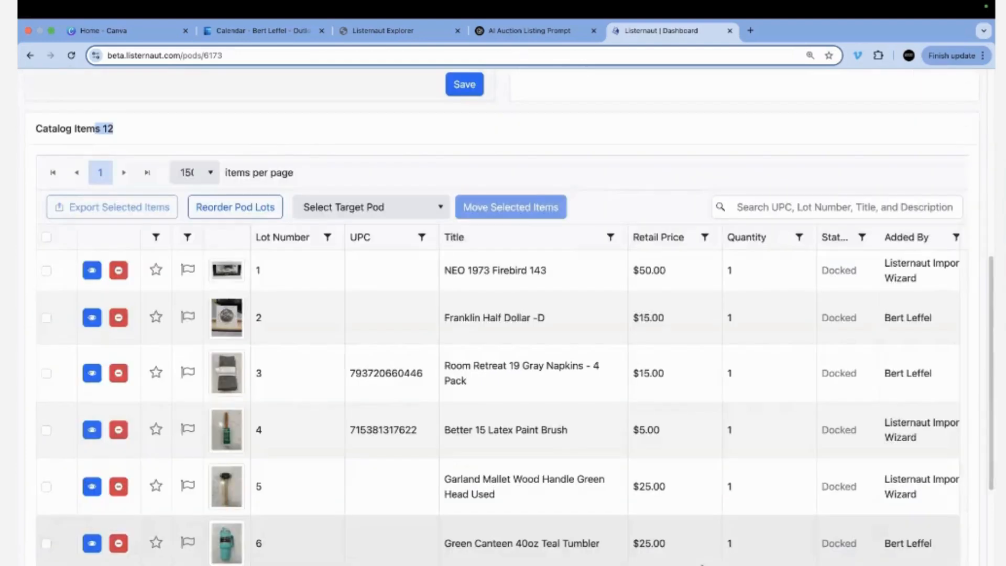
scroll(565, 332, up, 8)
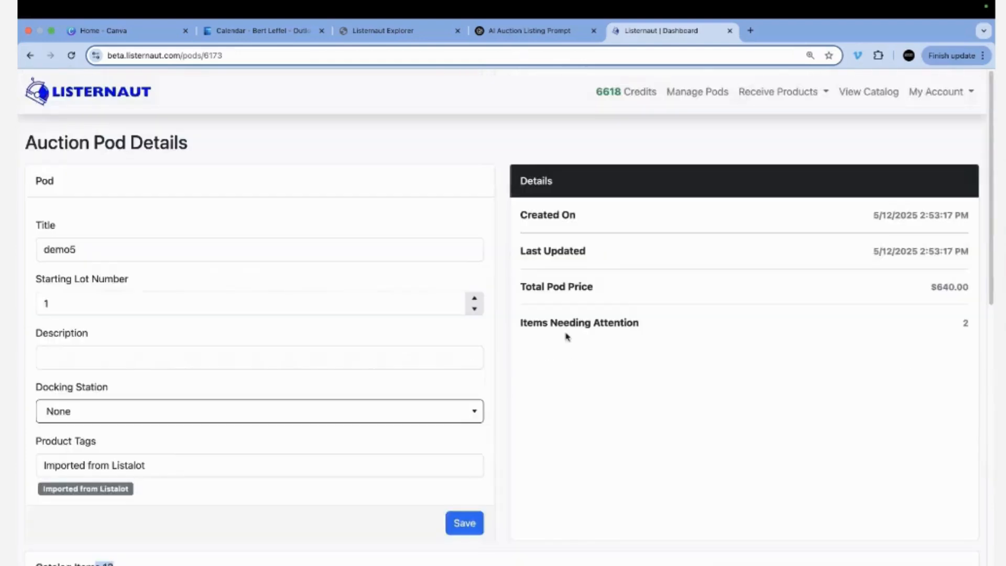
click(443, 33)
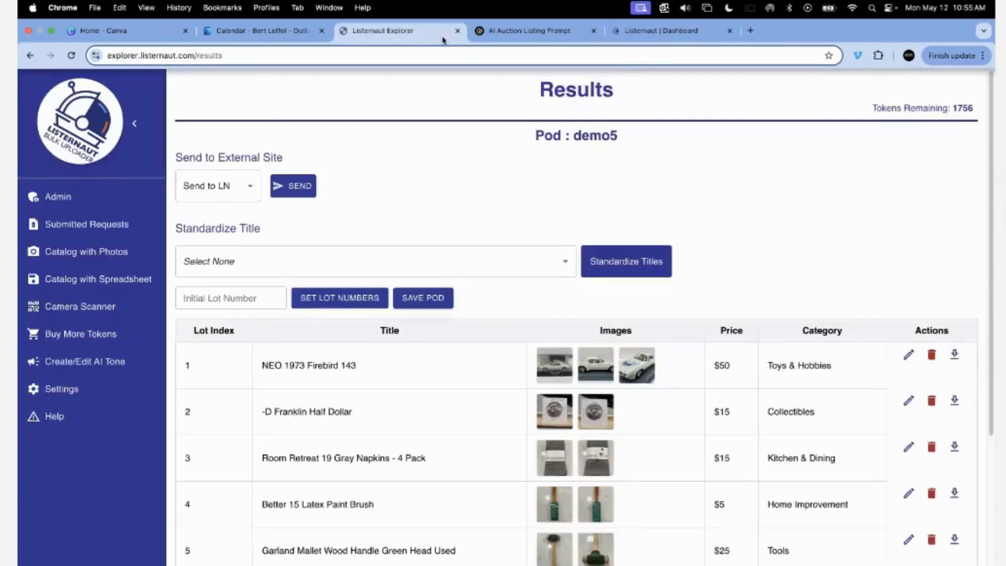
Open demo2's results and send its lots to LN under the Listernaut subscription.
click(96, 253)
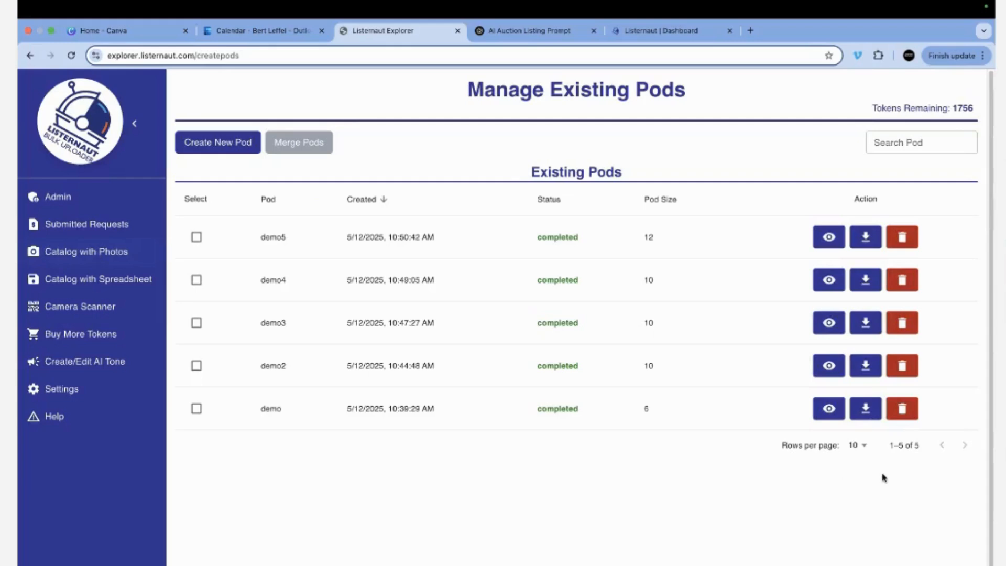
click(829, 365)
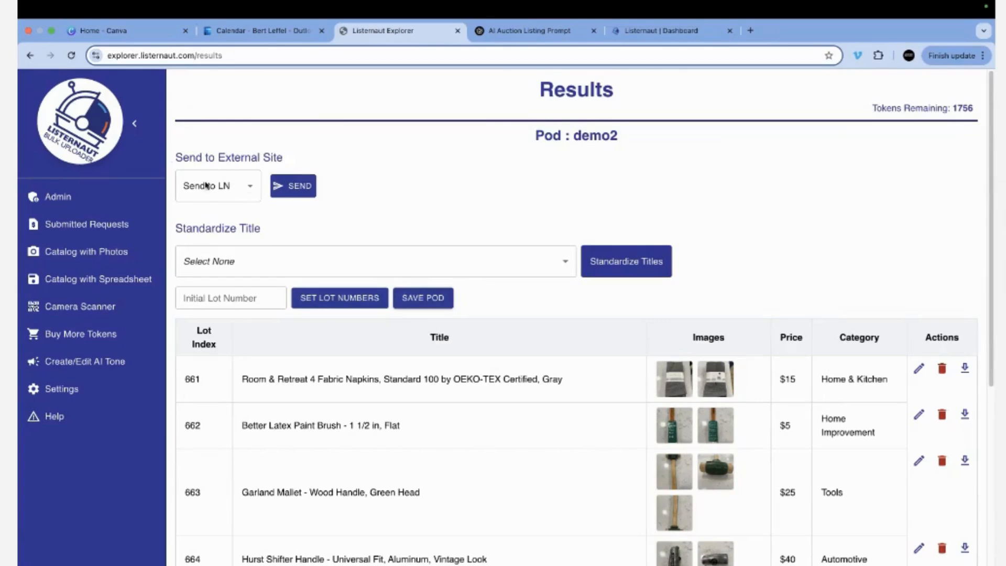
click(246, 187)
click(226, 217)
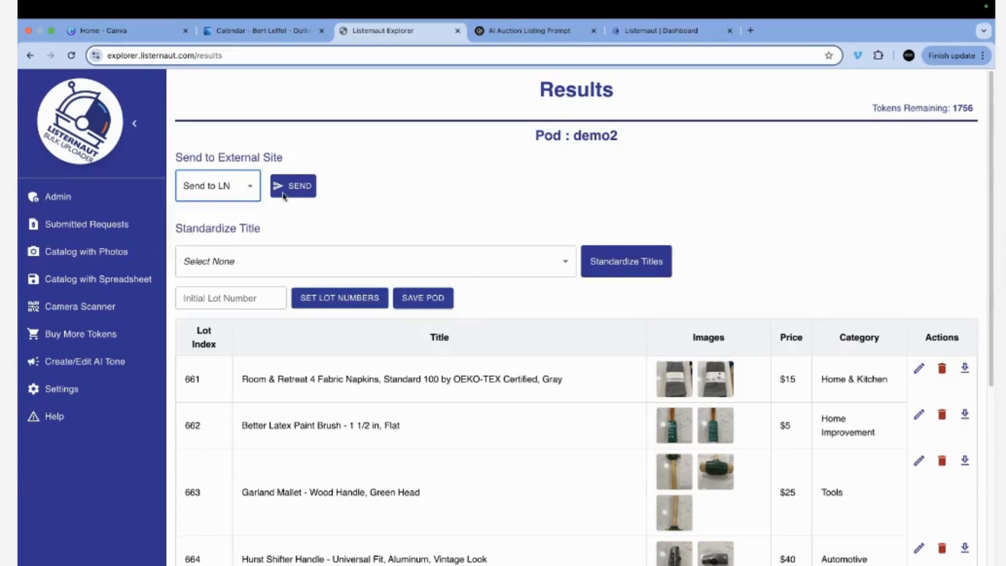
click(283, 192)
click(537, 350)
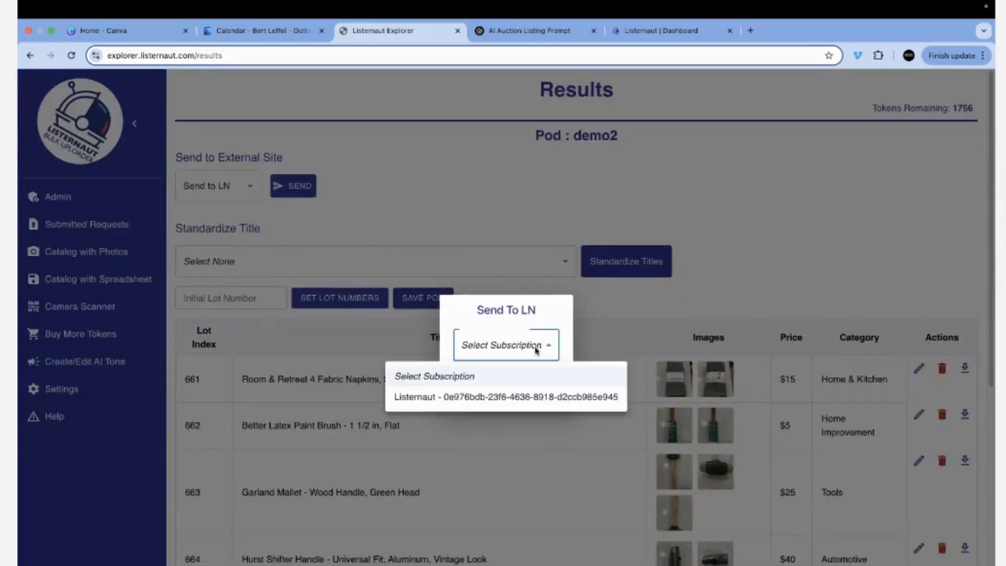
click(515, 395)
click(625, 388)
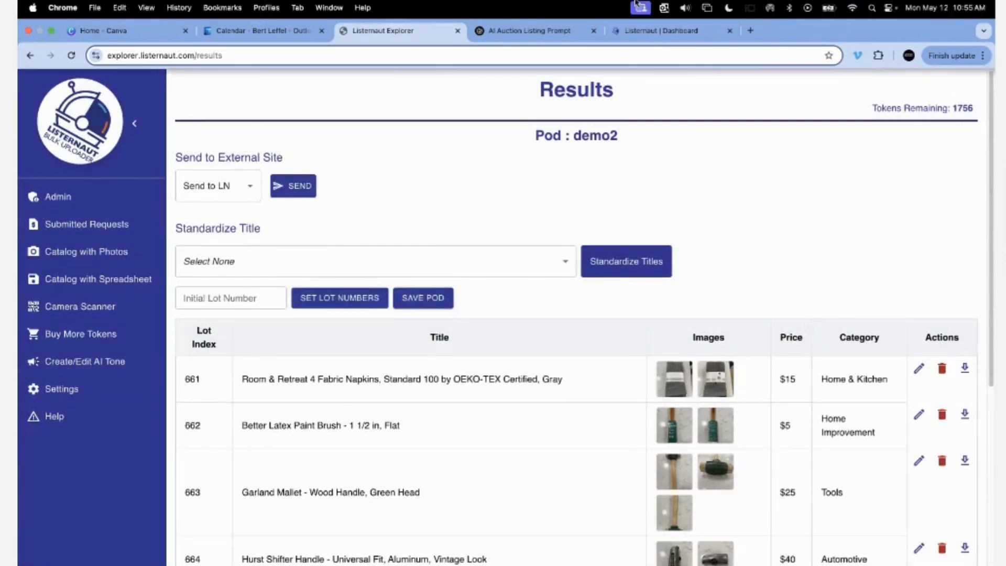
Merge source pod demo2 into target pod demo5 in the Dashboard, then open demo5's details.
click(644, 35)
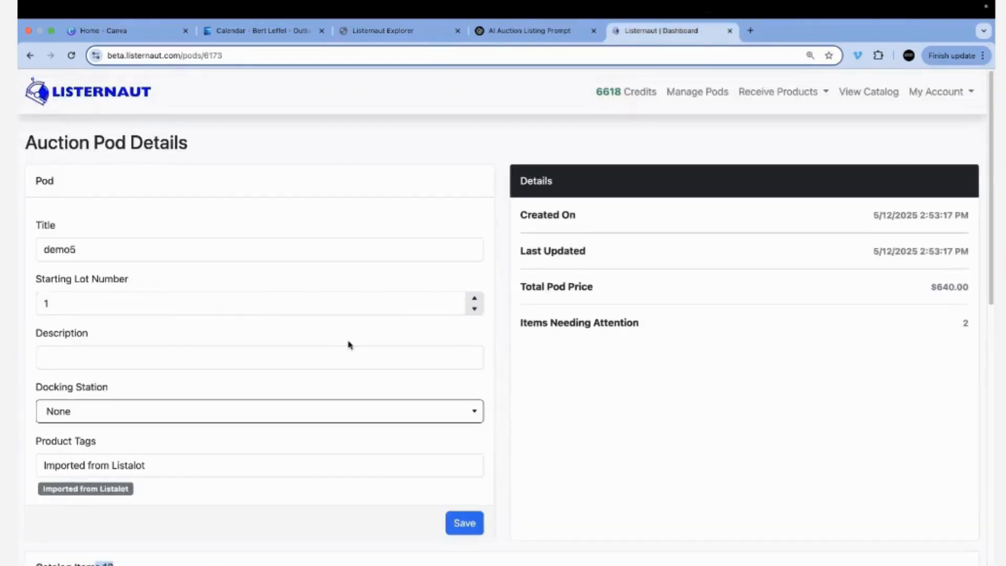
click(693, 94)
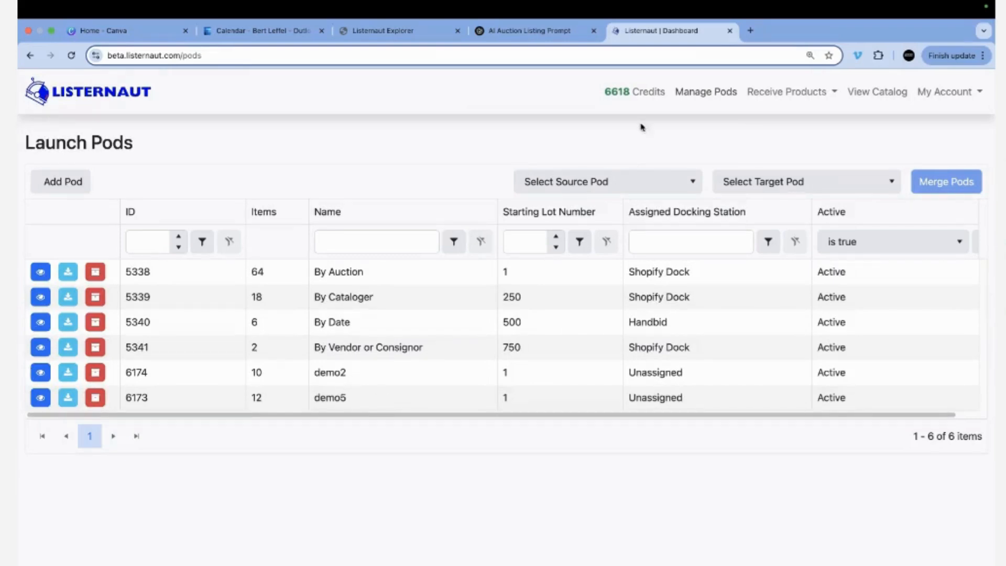
click(691, 184)
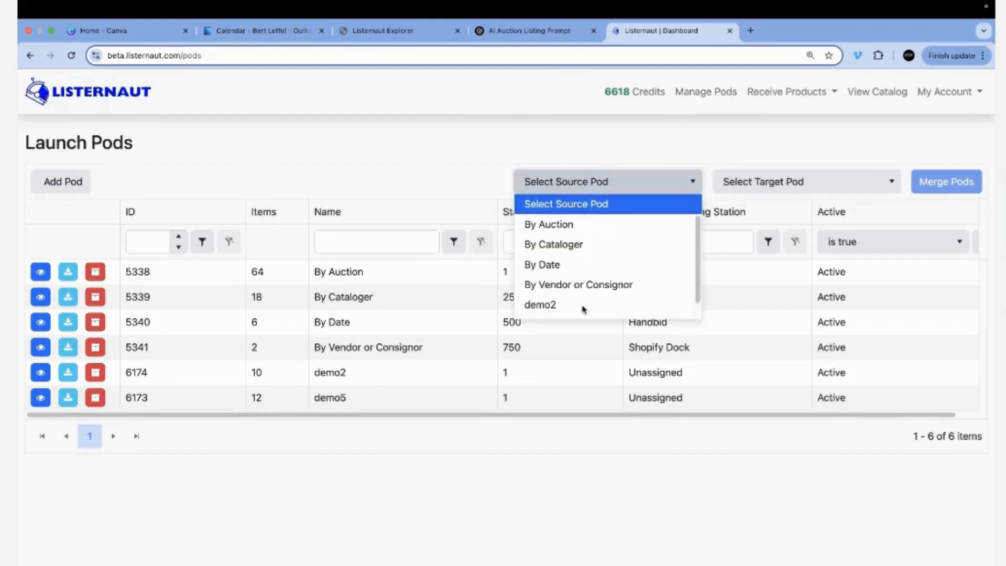
click(566, 305)
click(786, 184)
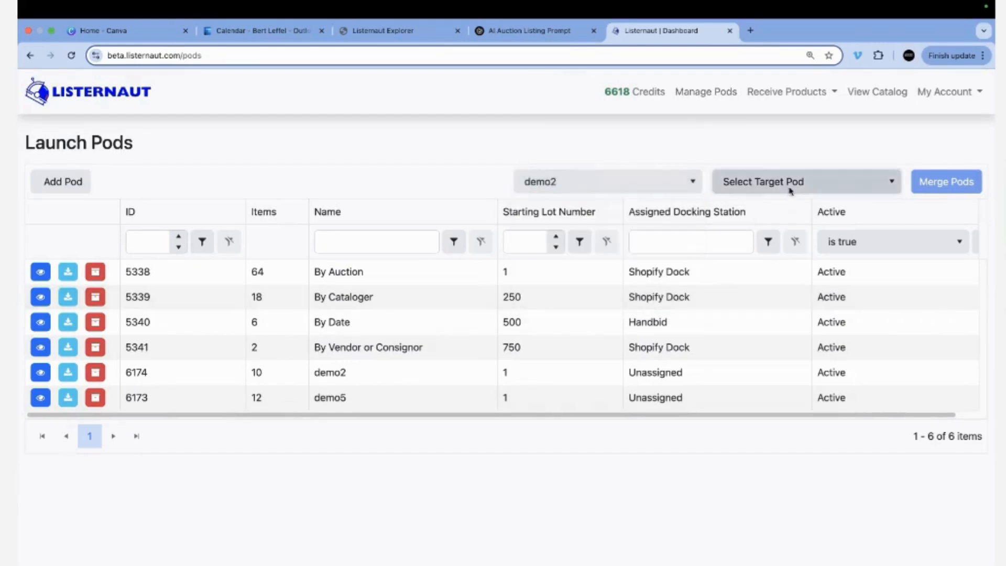
click(740, 305)
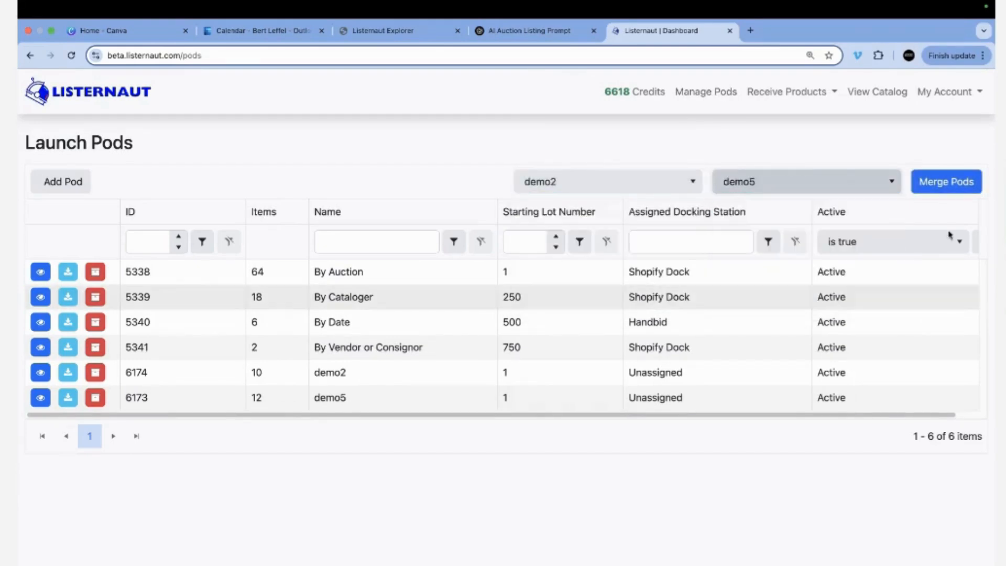
click(945, 184)
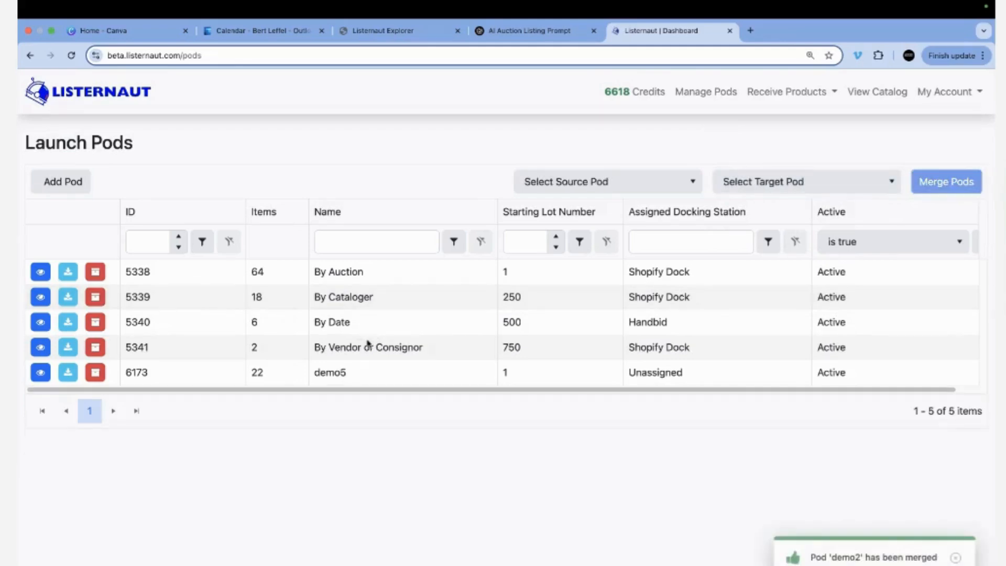
click(41, 373)
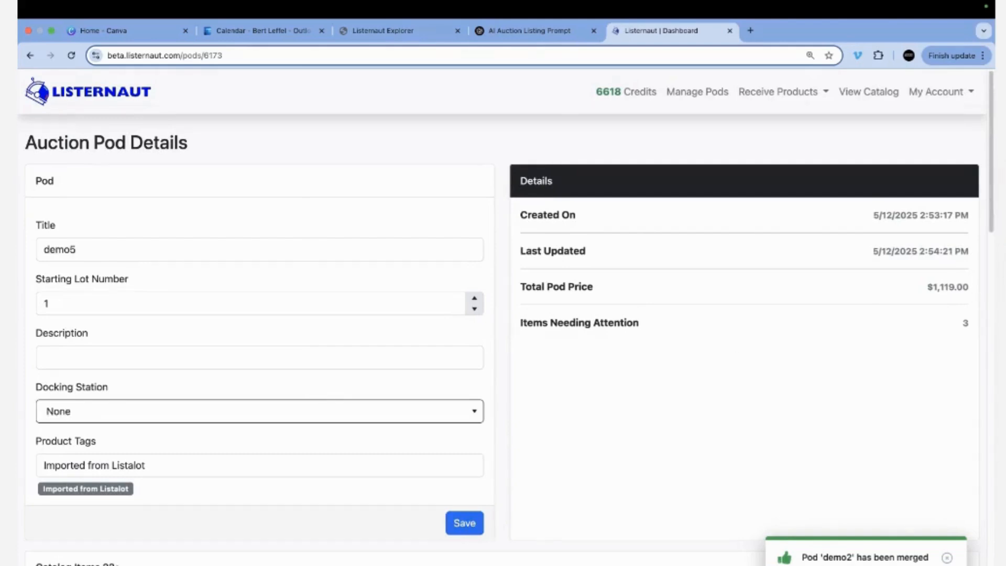
Open the Edit Item dialog for lot 2, "Franklin Half Dollar -D", from demo5's catalog.
scroll(281, 521, down, 15)
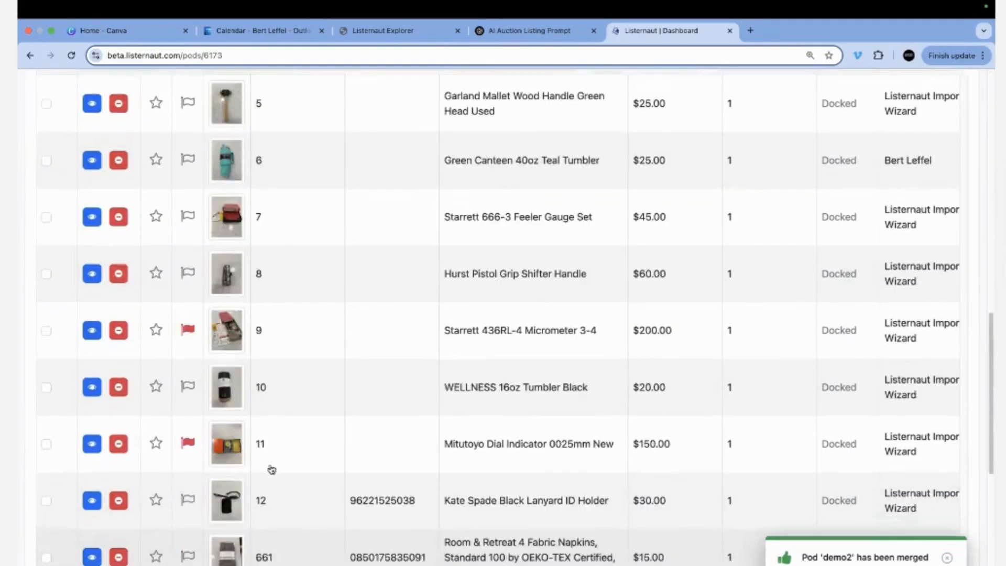
scroll(271, 468, down, 10)
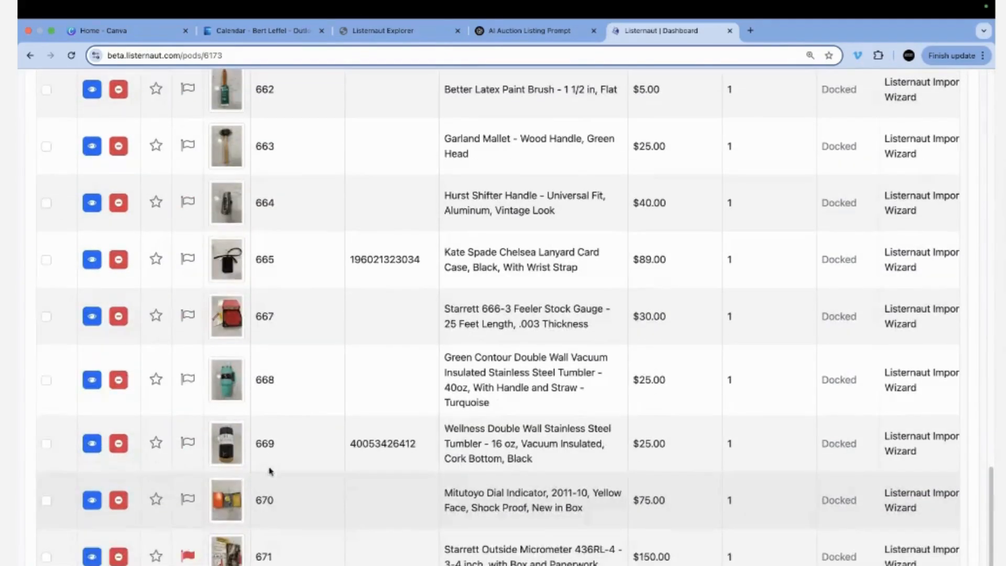
scroll(270, 471, up, 20)
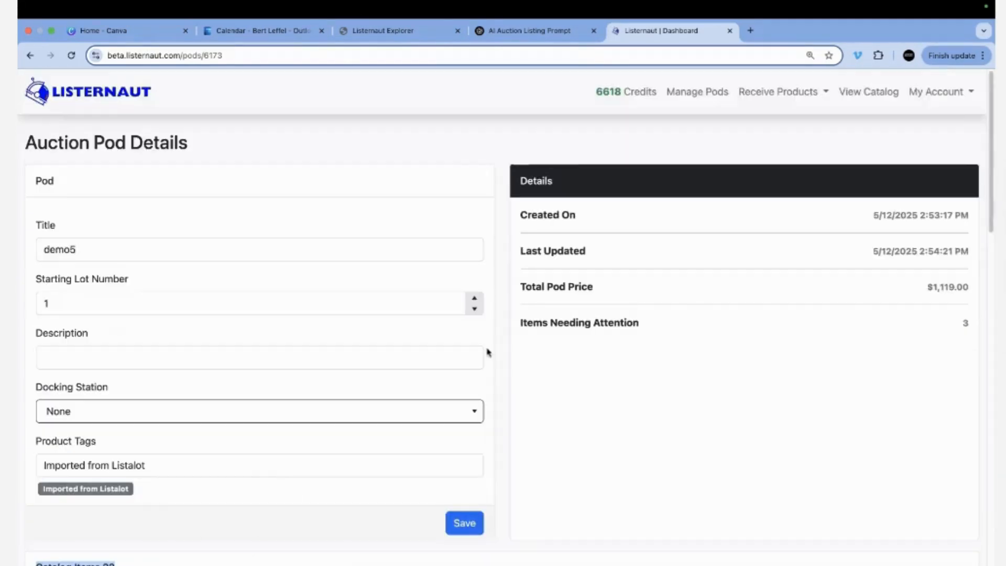
scroll(322, 377, down, 10)
scroll(309, 385, down, 2)
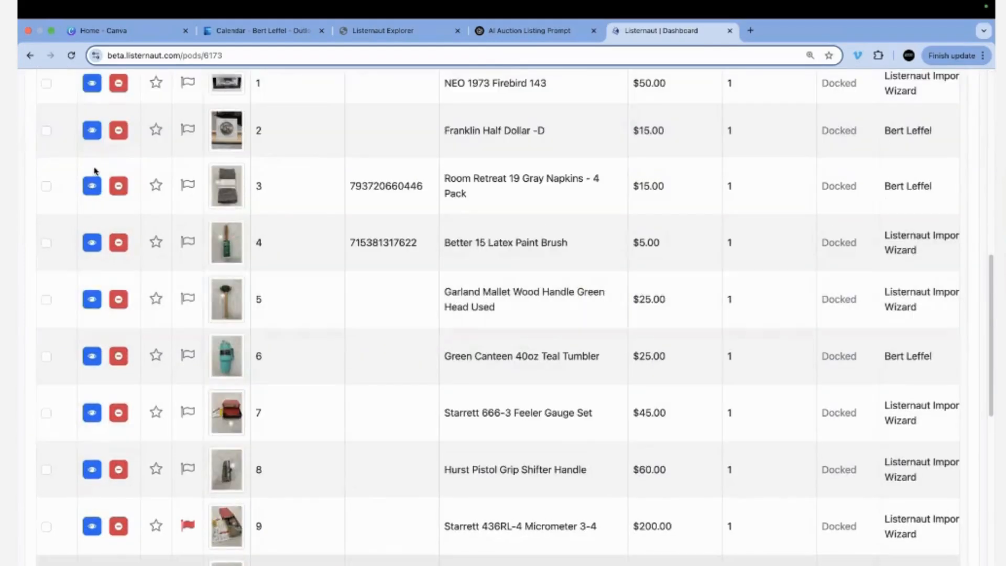
click(93, 133)
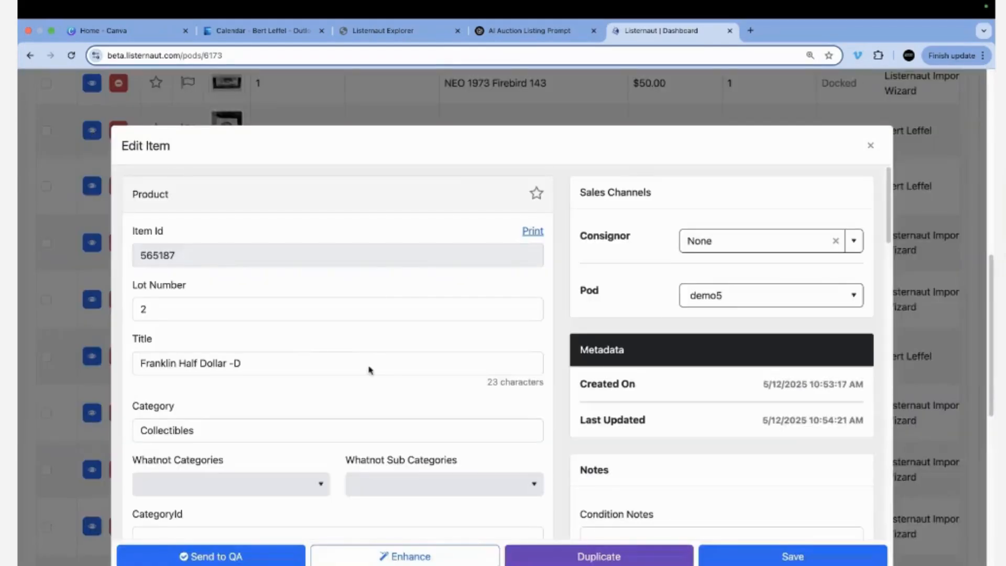
Expand and read the Franklin Half Dollar's full description, then close its dialog.
scroll(360, 401, down, 6)
scroll(360, 402, down, 4)
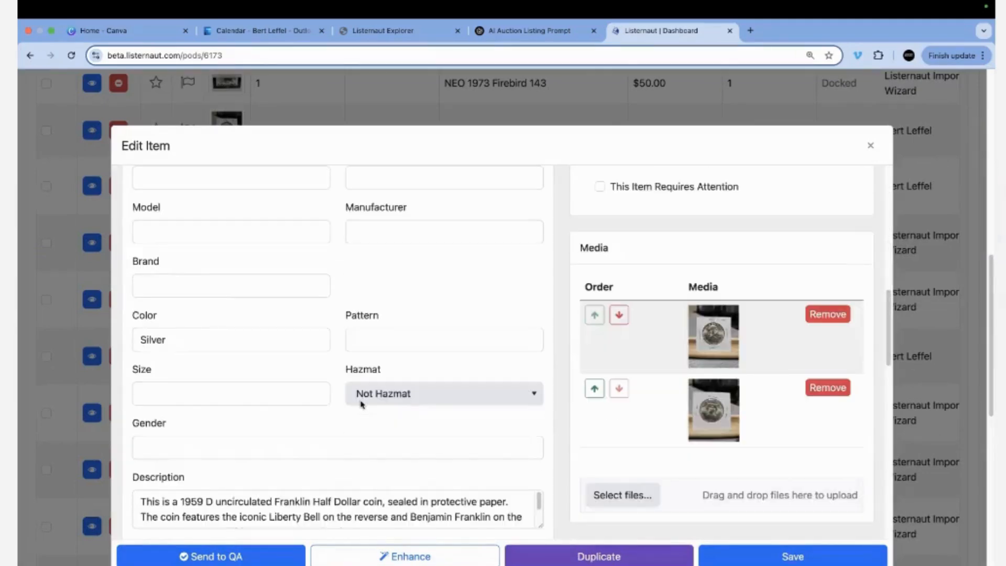
scroll(362, 404, down, 4)
drag(536, 316, 554, 375)
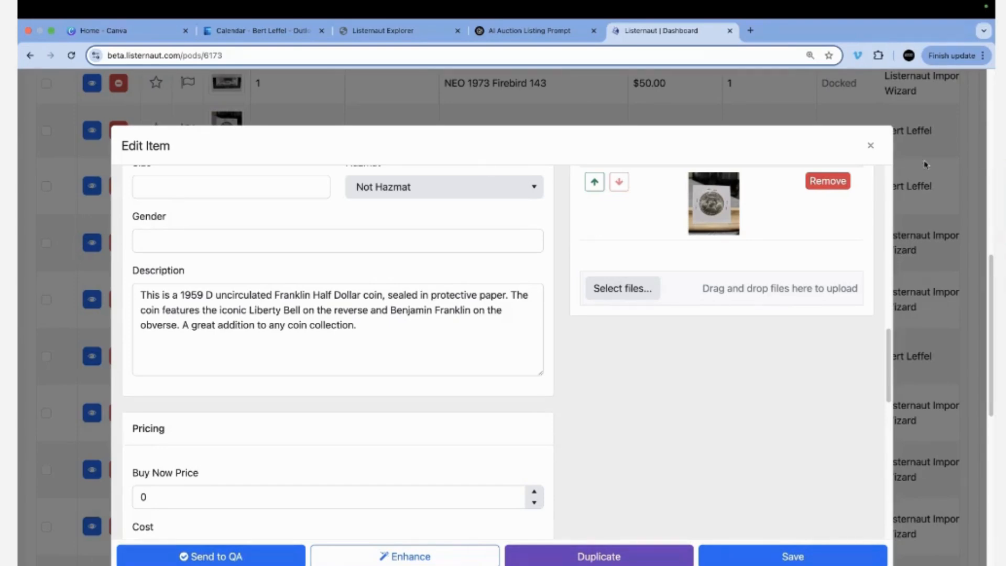
click(870, 145)
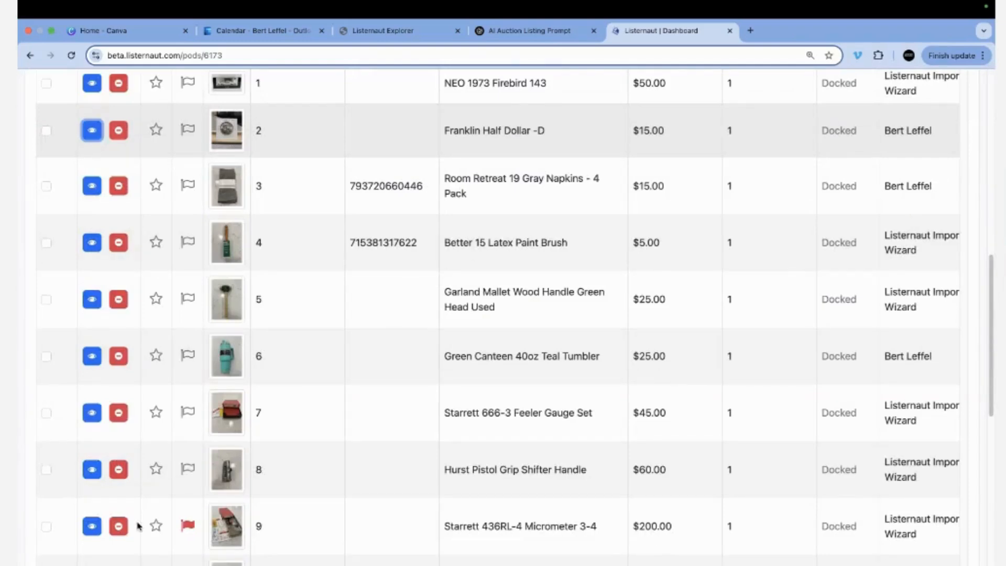
Review lot 9's Starrett 436RL-4 micrometer description in full, then close the dialog.
click(92, 525)
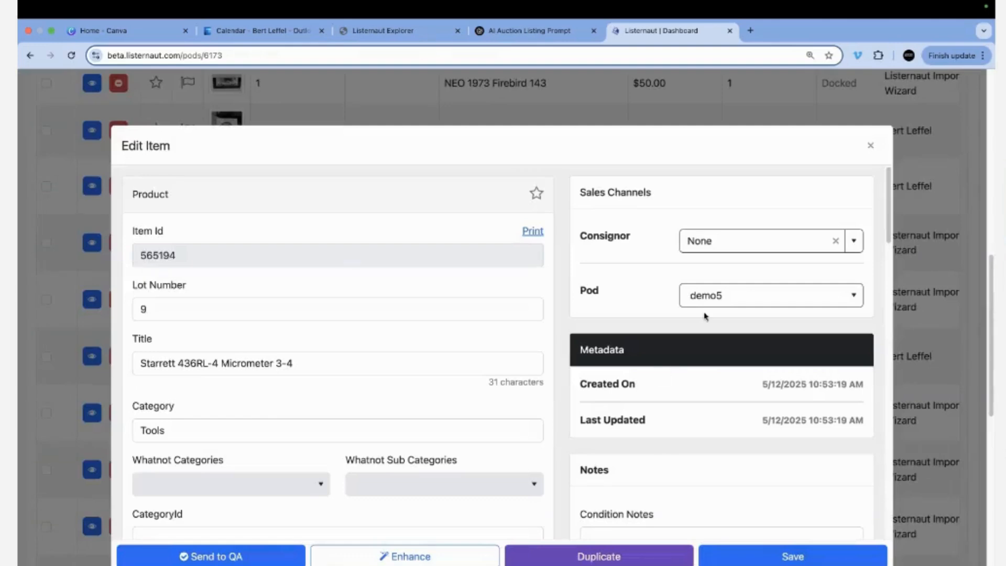
scroll(314, 346, down, 10)
scroll(314, 349, down, 7)
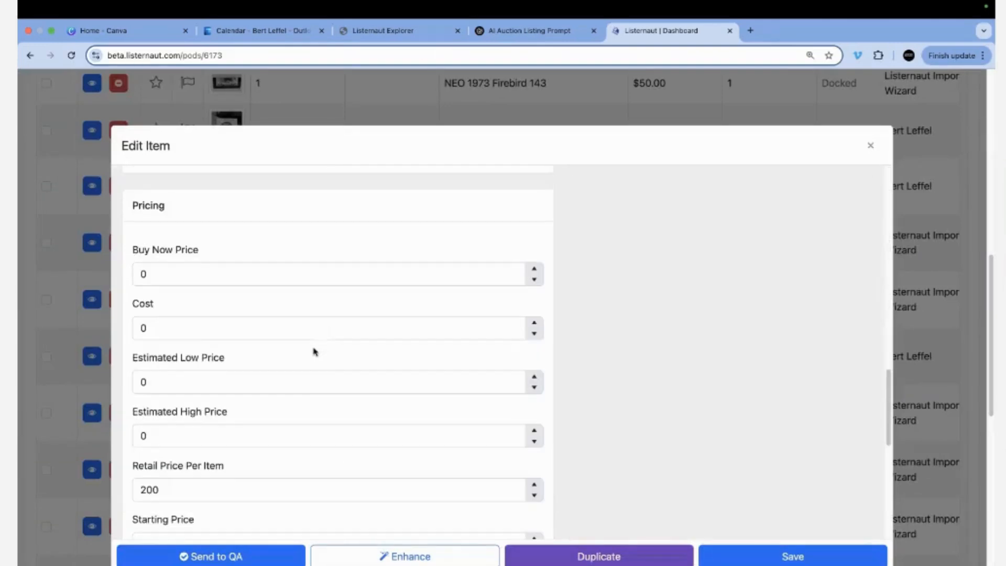
scroll(283, 373, up, 4)
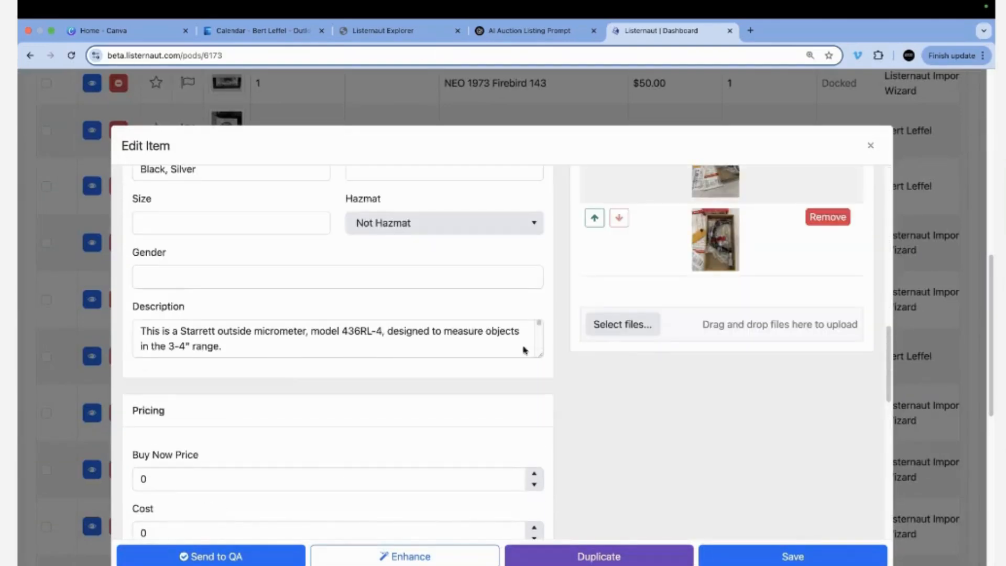
drag(539, 355, 568, 522)
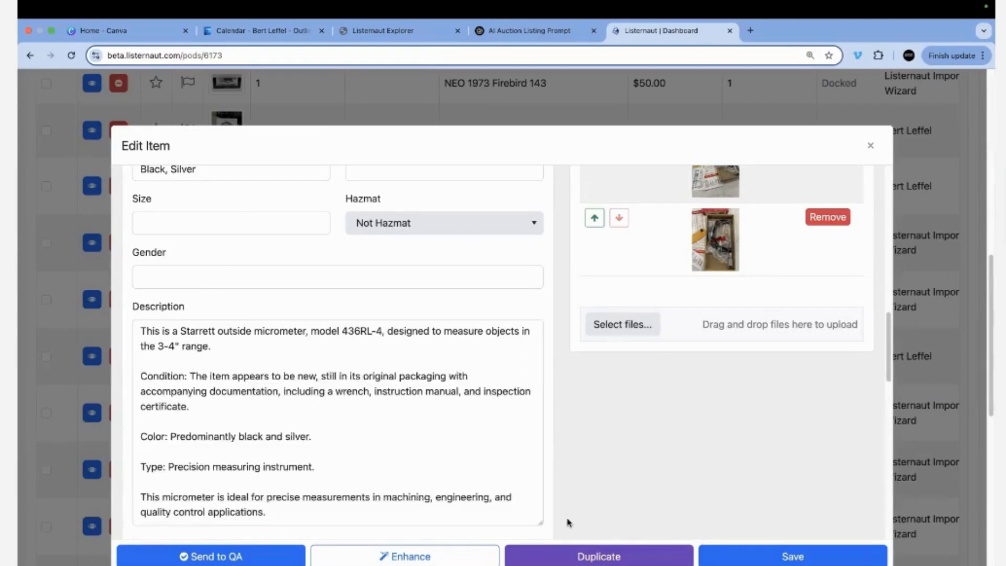
click(869, 146)
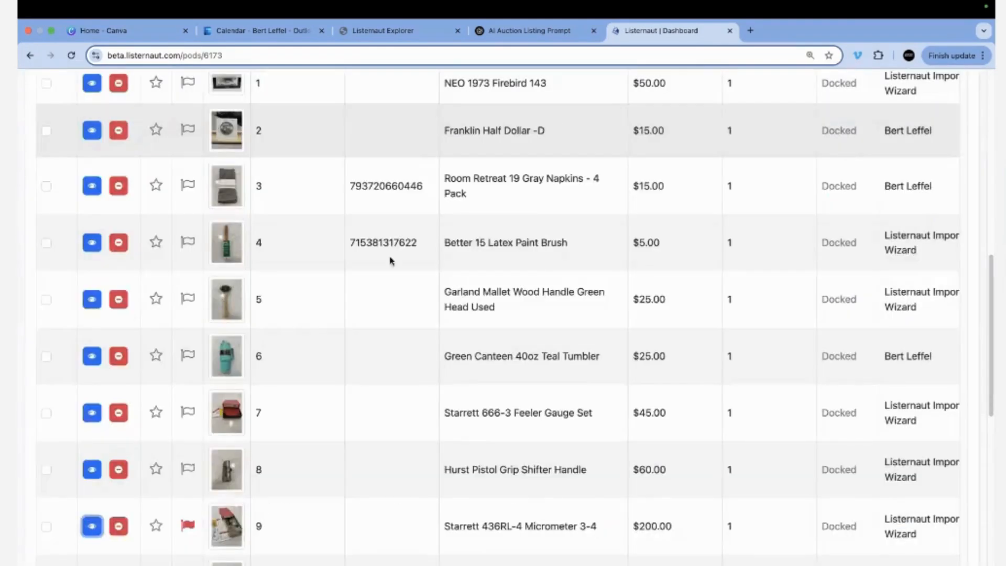
Open lot 9's $200.00 retail price for editing and scroll back to the table header.
double_click(676, 527)
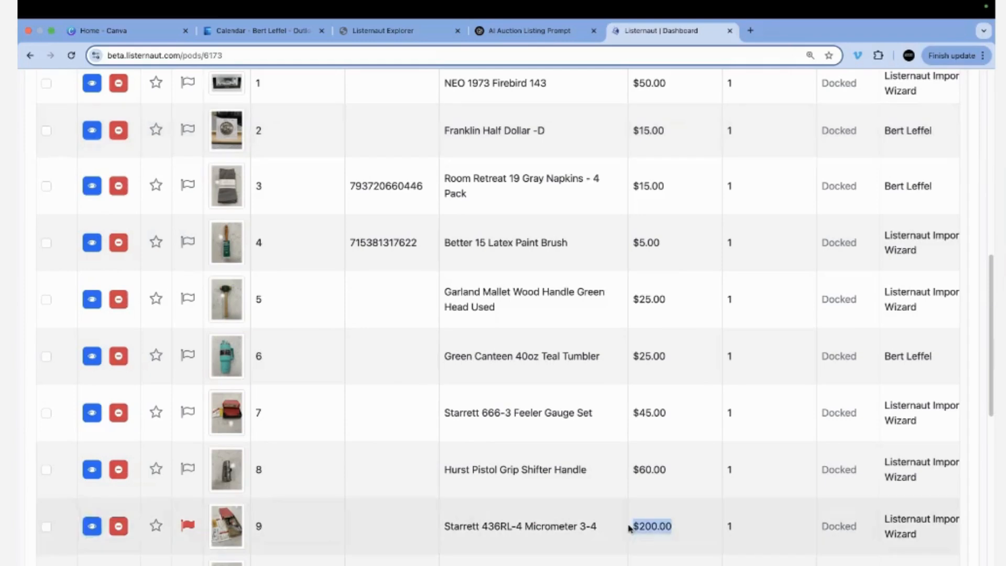
scroll(679, 383, up, 10)
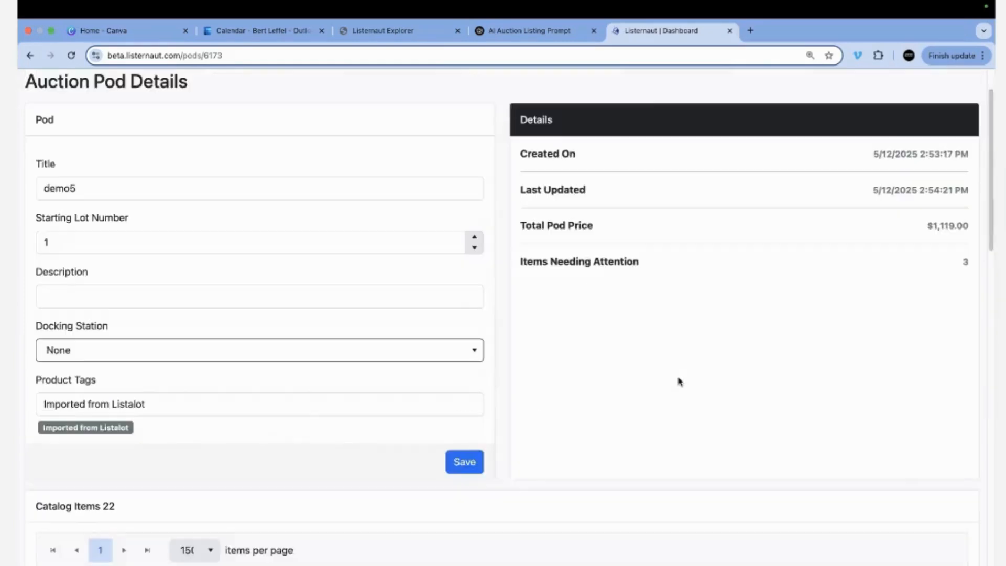
scroll(643, 424, up, 1)
scroll(644, 426, down, 4)
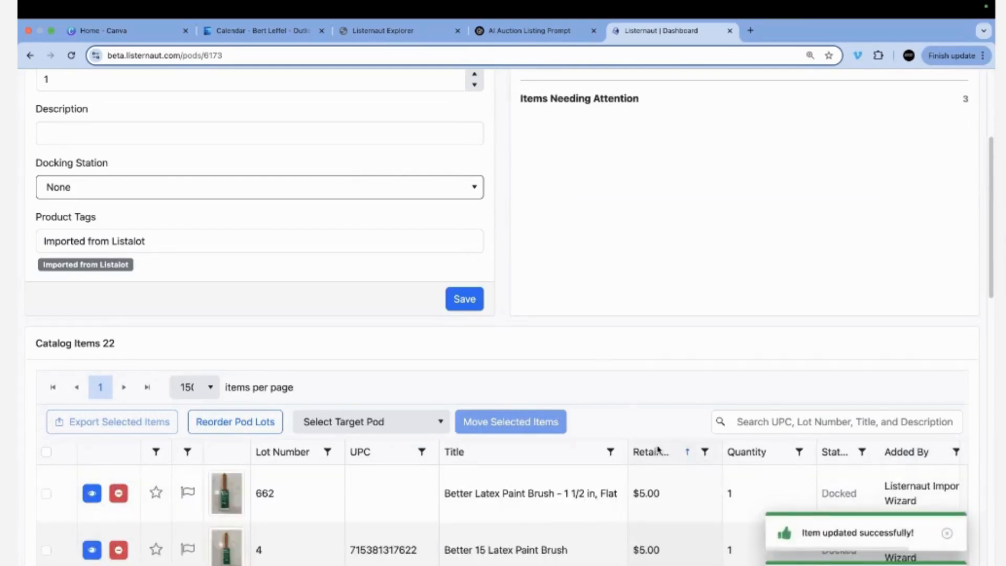
scroll(651, 452, down, 2)
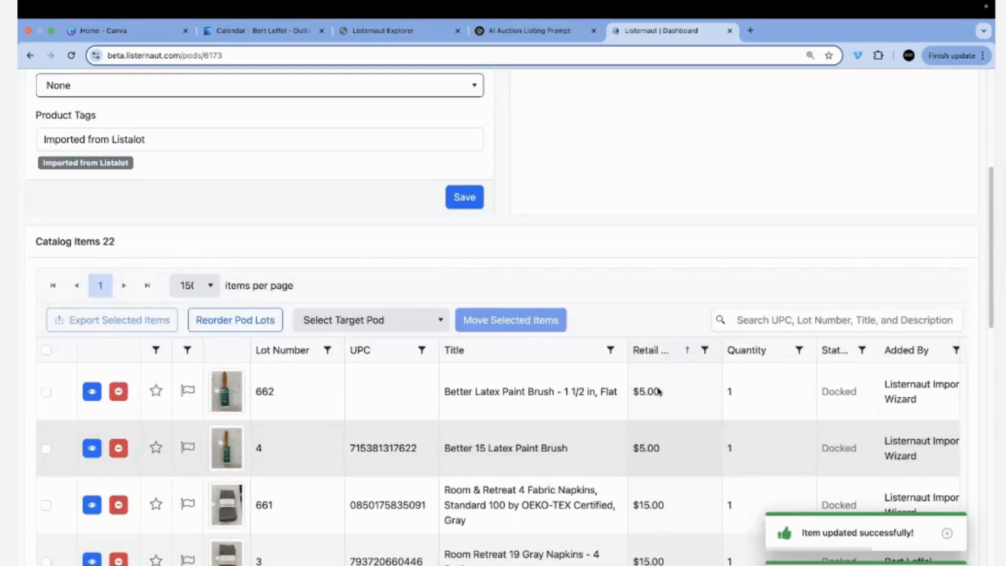
Sort catalog items by Retail price, highest first, then return to the AI Auction Listing Prompt chat.
click(647, 355)
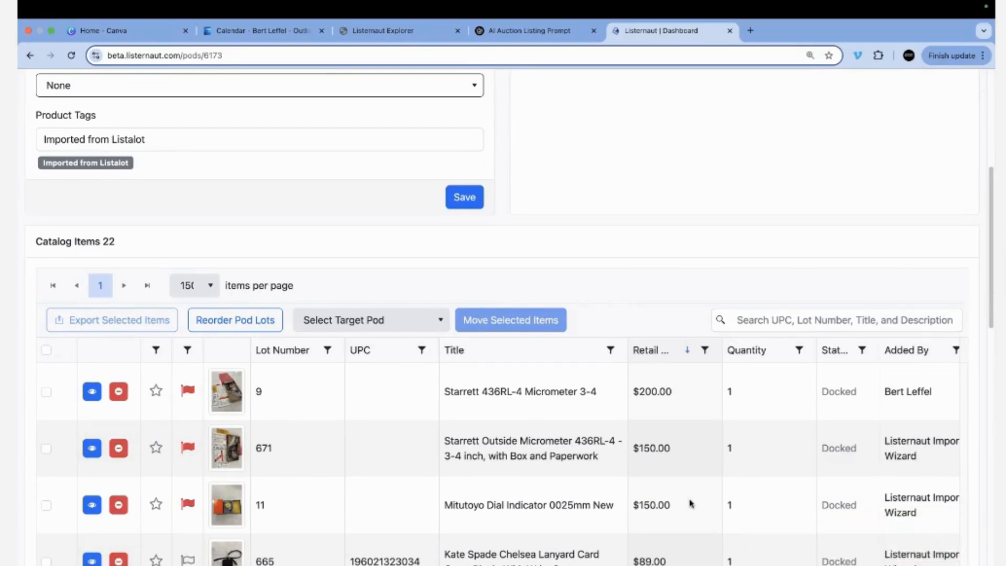
scroll(693, 502, down, 7)
scroll(641, 160, up, 2)
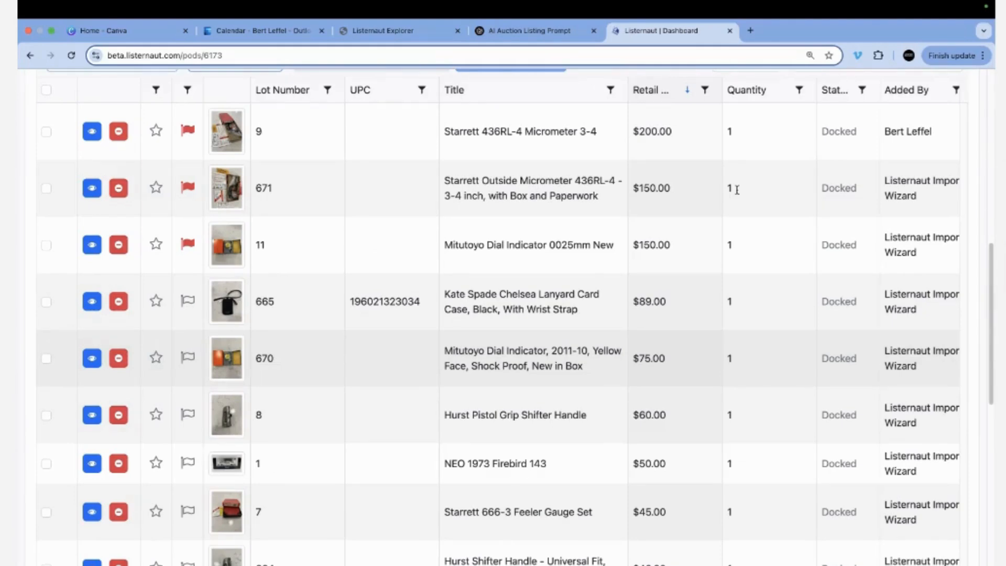
click(525, 32)
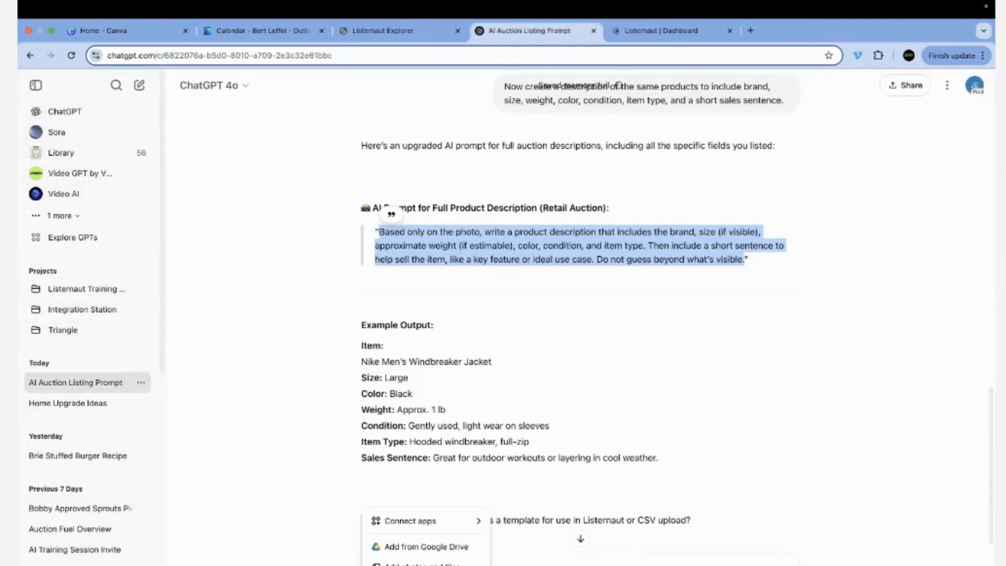
Attach photos 5-2, 5-3 and 5-4 from DEMO IMG and start typing 'Describe the product'.
click(421, 563)
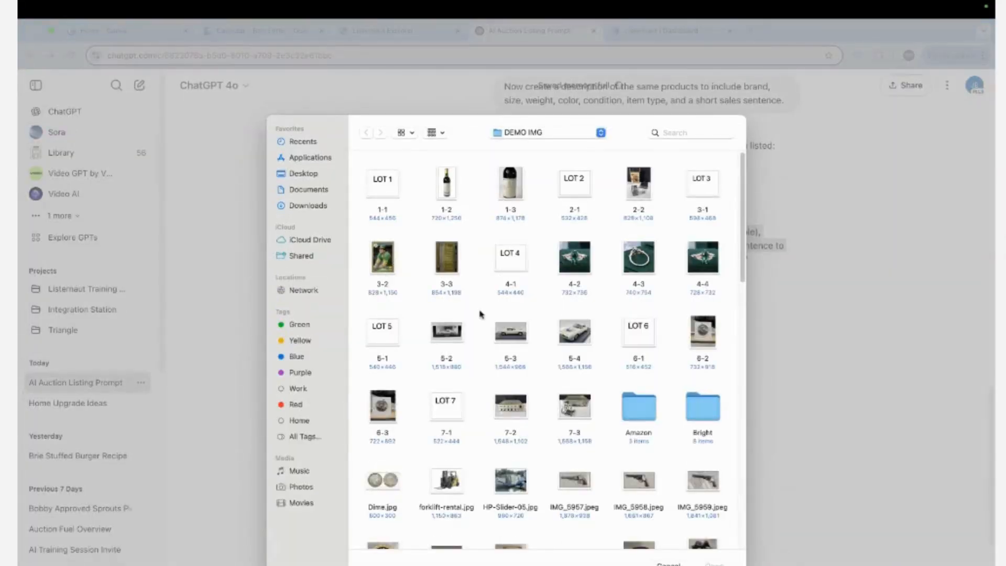
click(448, 334)
super+click(512, 343)
super+click(579, 344)
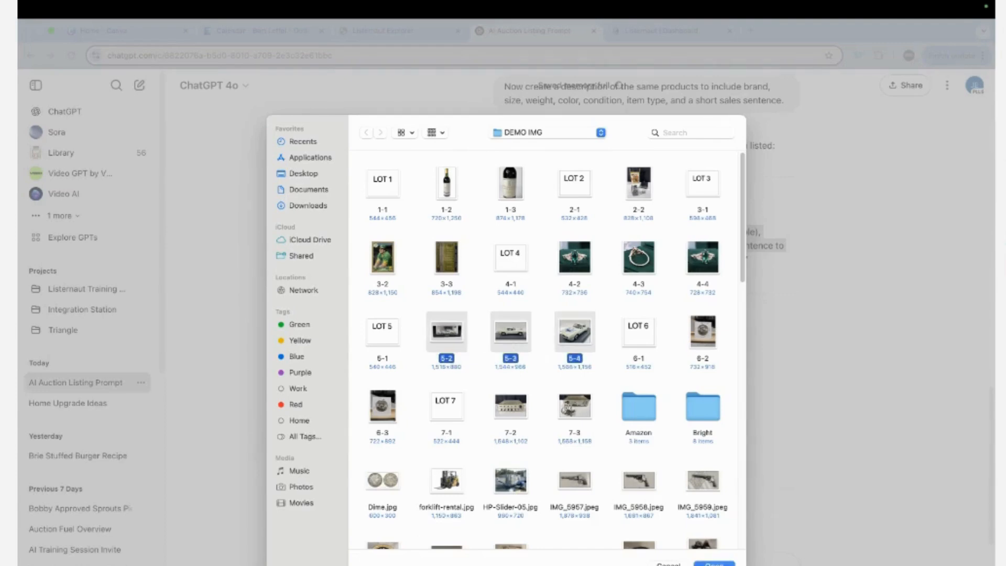
click(714, 563)
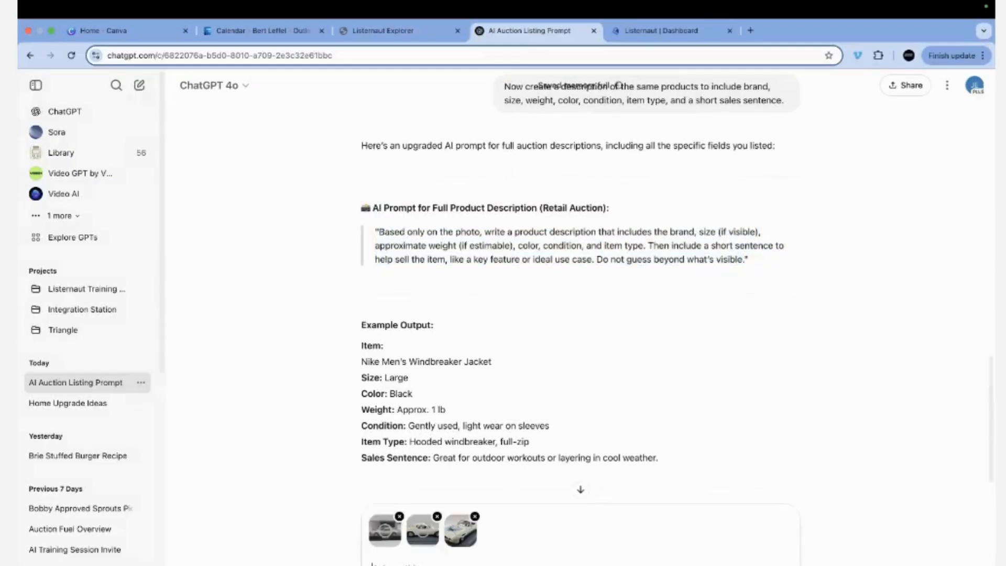
text(Describe the product)
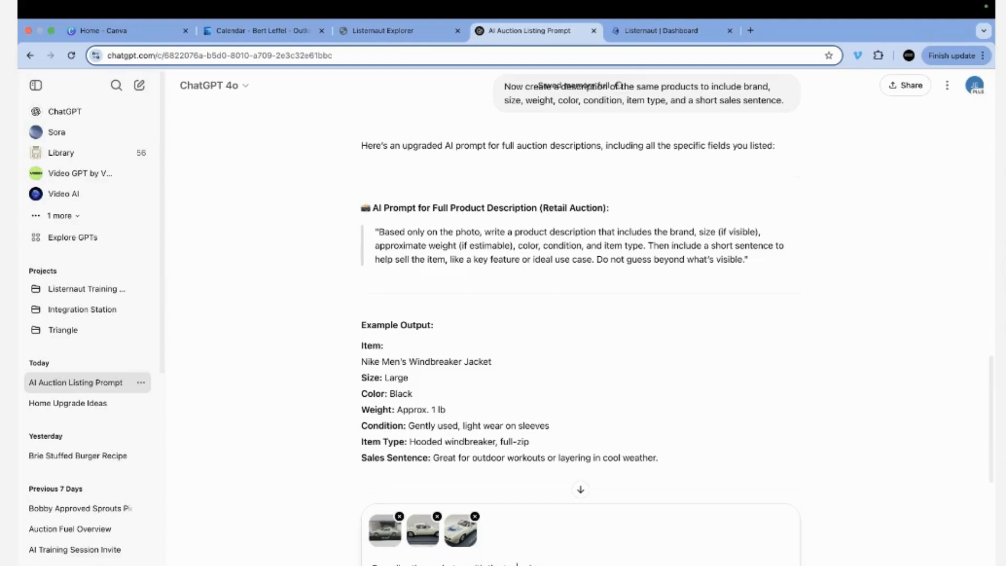
Delete an unwanted word from the draft and send the request to describe the three car photos.
double_click(516, 565)
key(BackSpace)
key(Return)
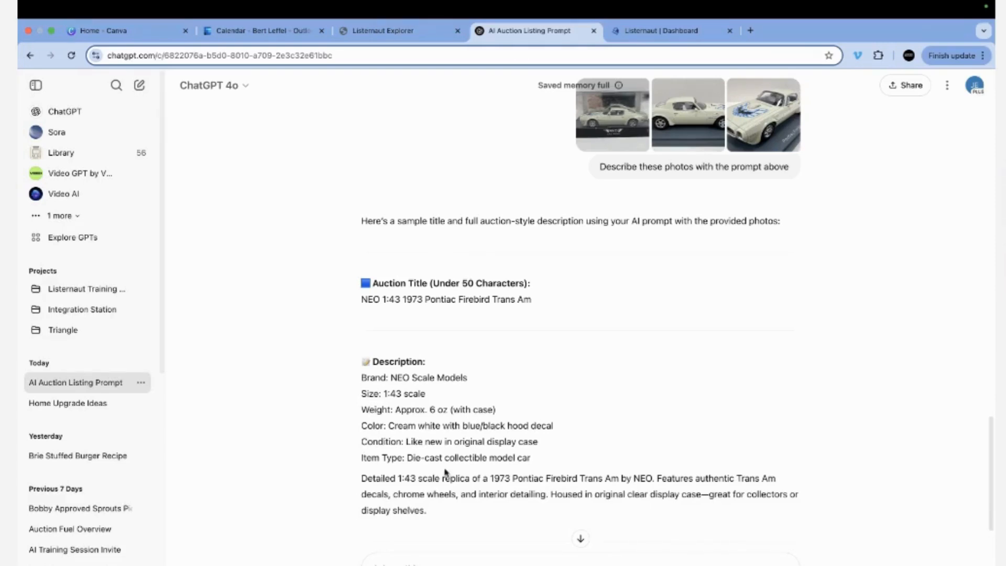
Select the generated Pontiac Firebird Trans Am description, then return to the Listernaut Dashboard catalog.
drag(431, 518, 331, 381)
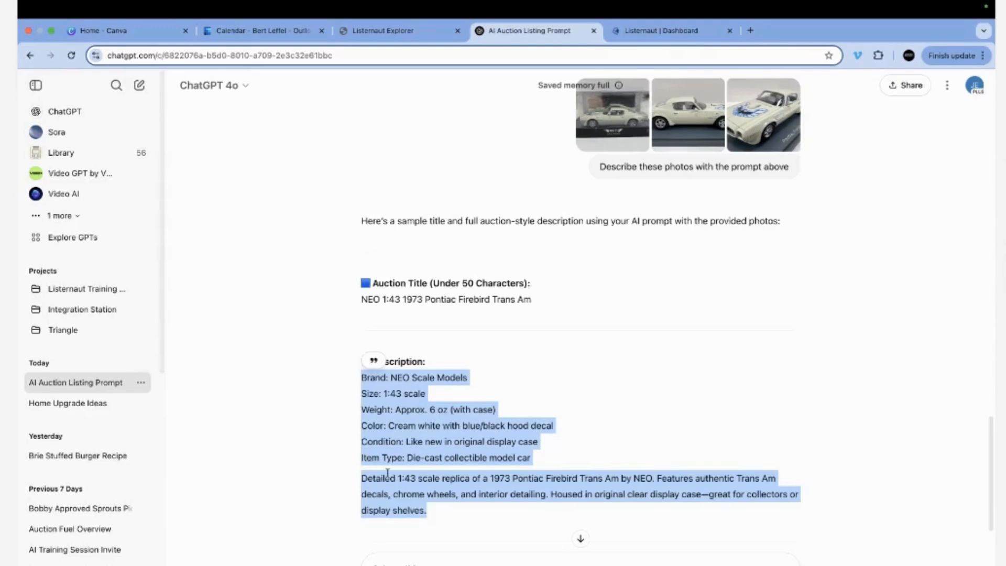
click(459, 419)
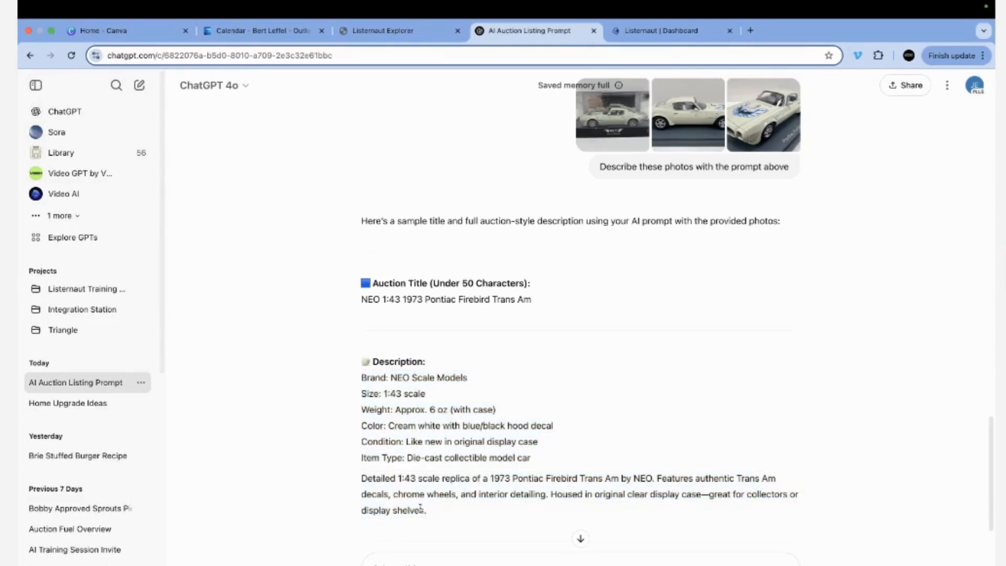
drag(426, 511, 334, 383)
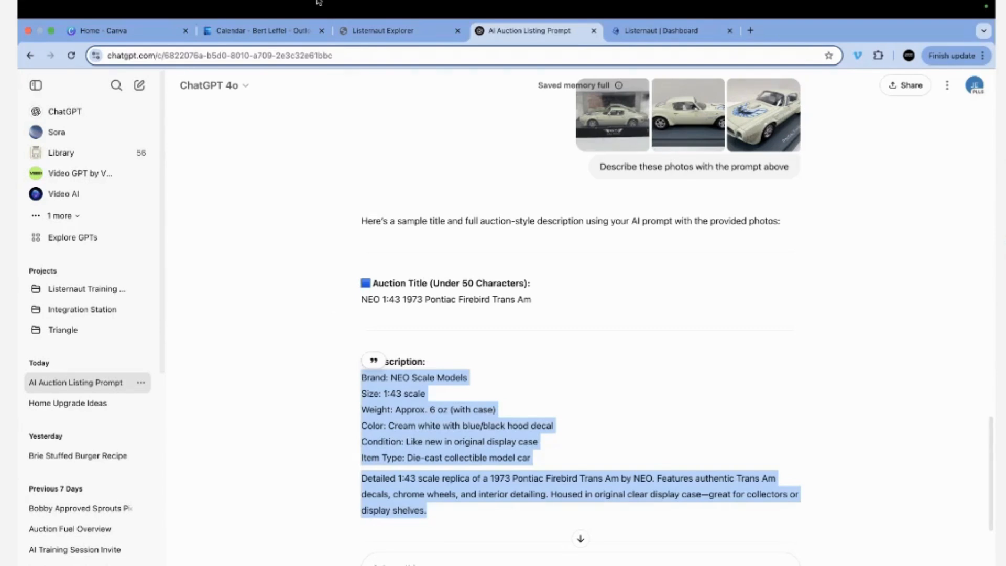
click(682, 33)
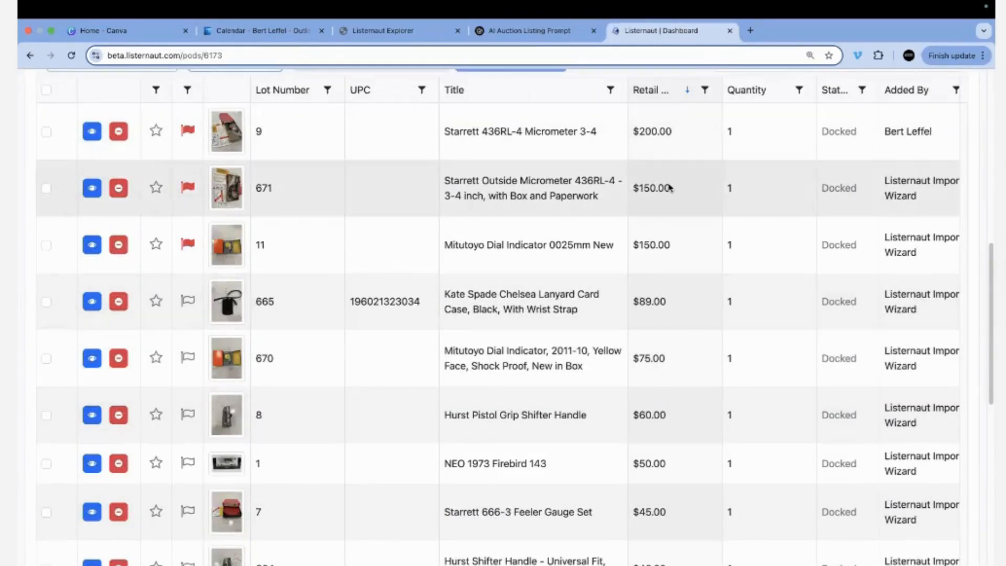
scroll(408, 217, up, 10)
scroll(389, 244, up, 3)
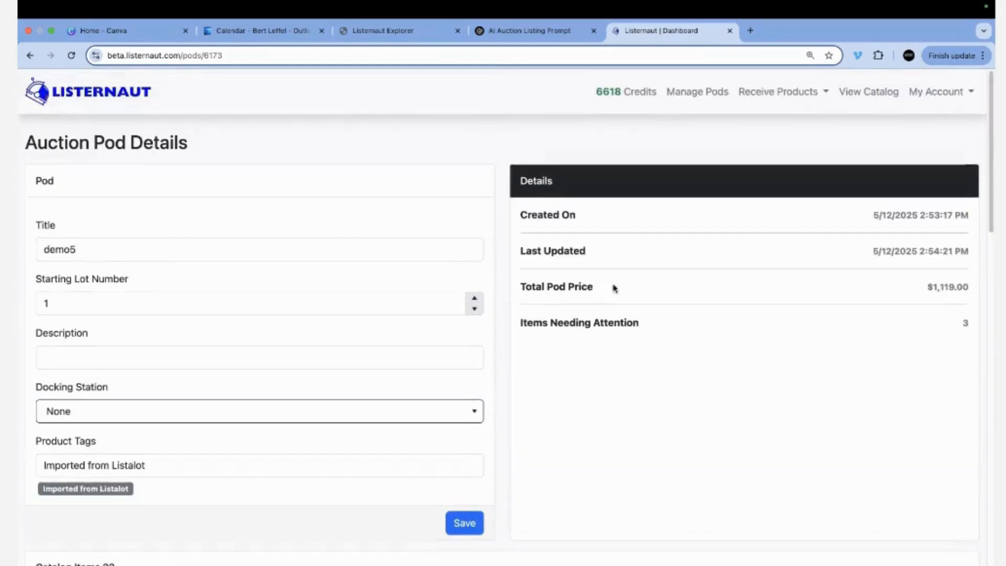